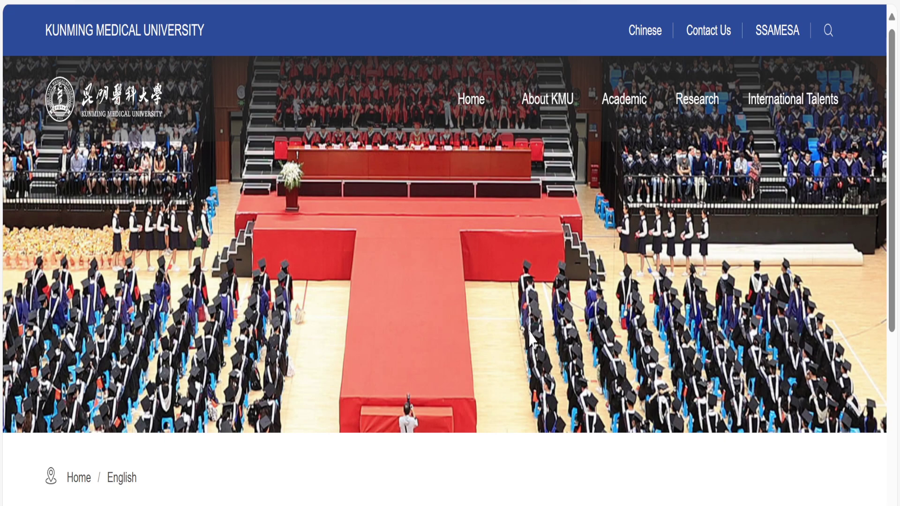
pyautogui.scroll(-1, 513, 313)
pyautogui.scroll(-6, 513, 312)
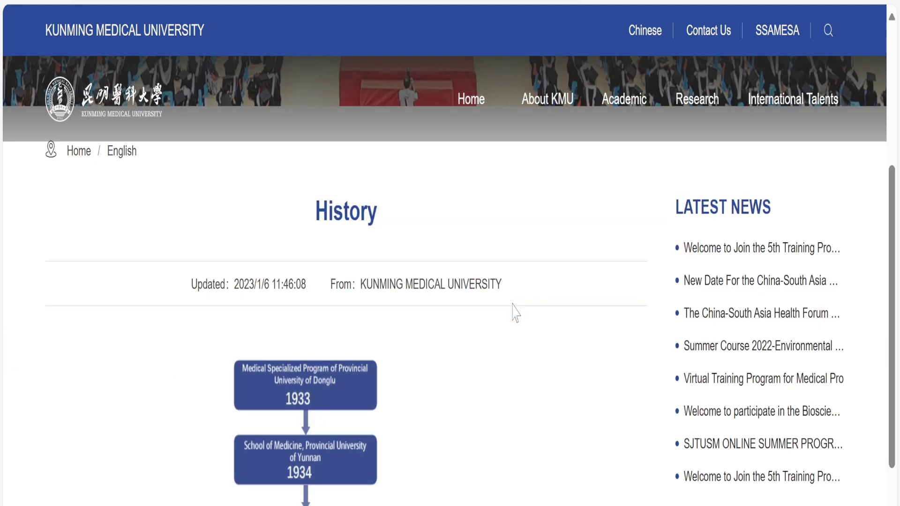
pyautogui.scroll(-2, 515, 313)
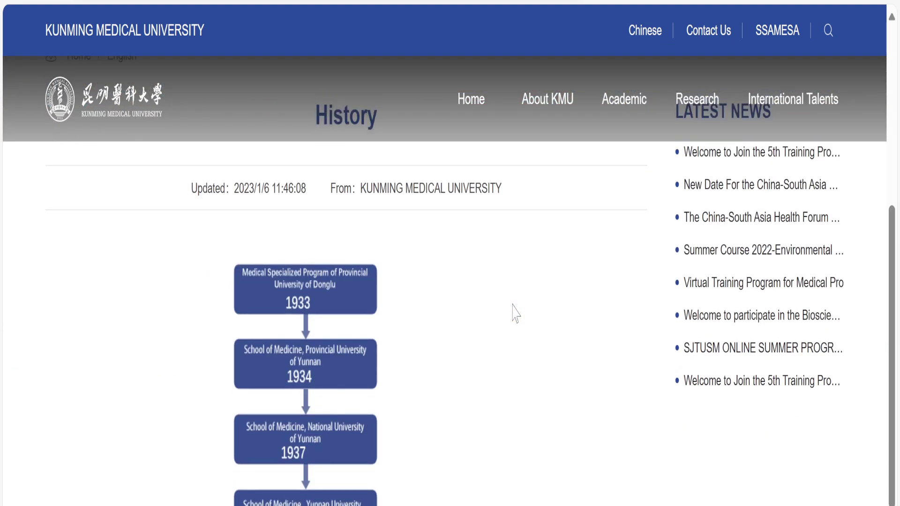
pyautogui.scroll(8, 516, 313)
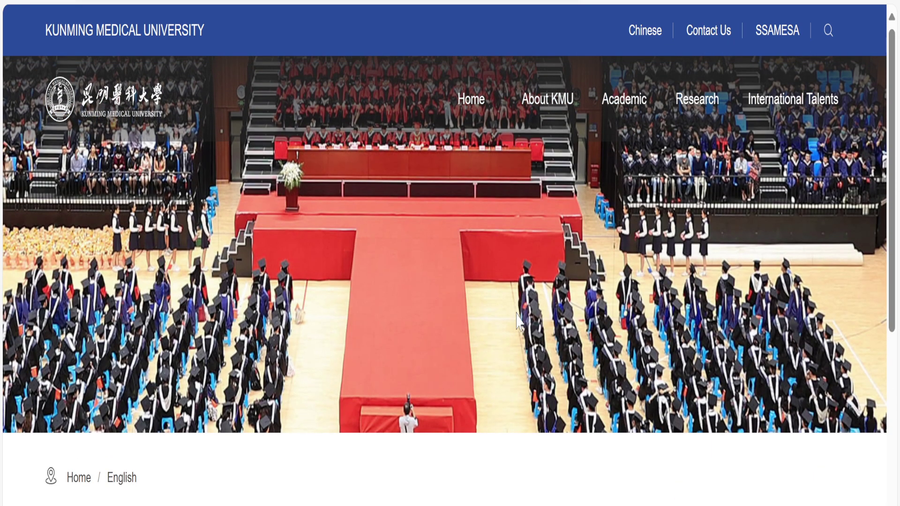
pyautogui.scroll(-4, 518, 322)
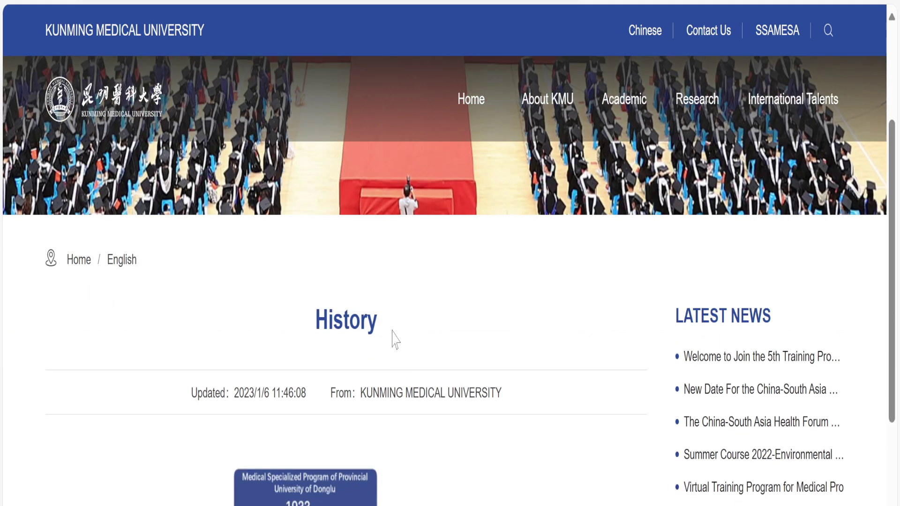
pyautogui.scroll(-3, 394, 342)
pyautogui.scroll(-8, 430, 393)
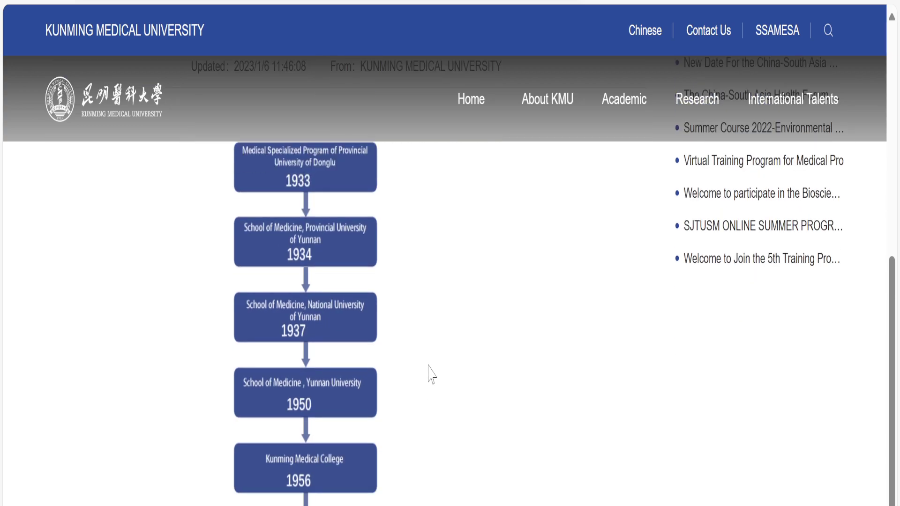
pyautogui.scroll(-3, 434, 361)
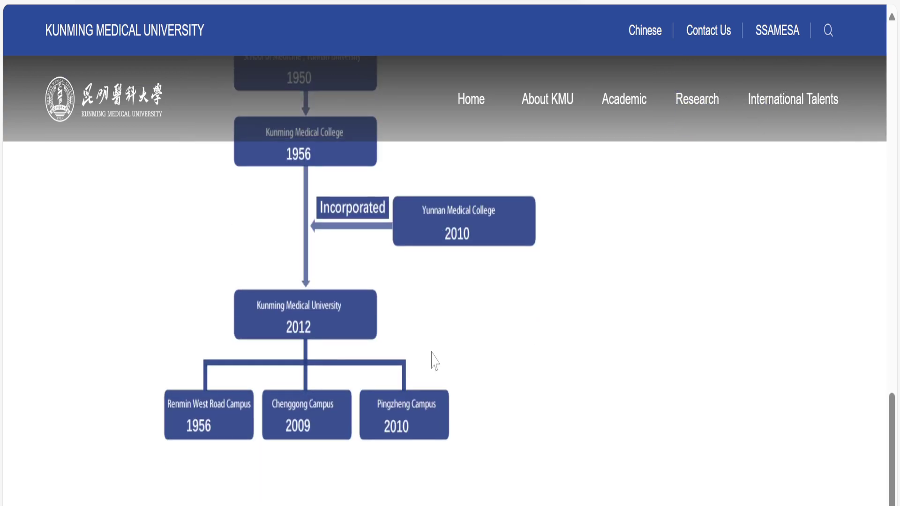
pyautogui.scroll(12, 434, 361)
pyautogui.scroll(5, 435, 361)
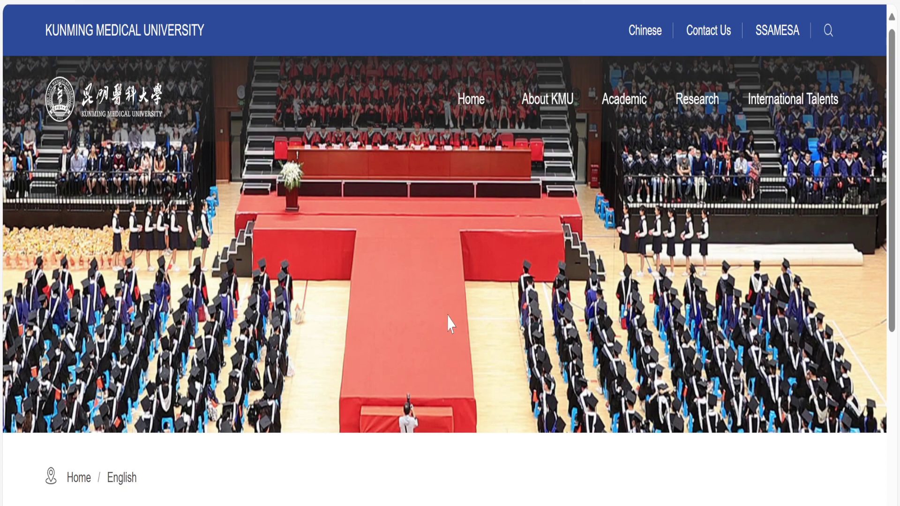
pyautogui.scroll(-10, 449, 324)
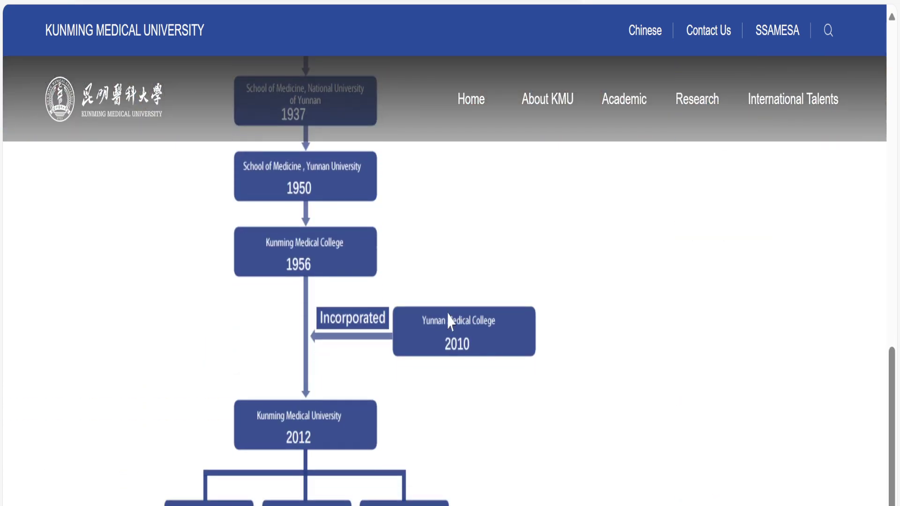
pyautogui.scroll(10, 449, 322)
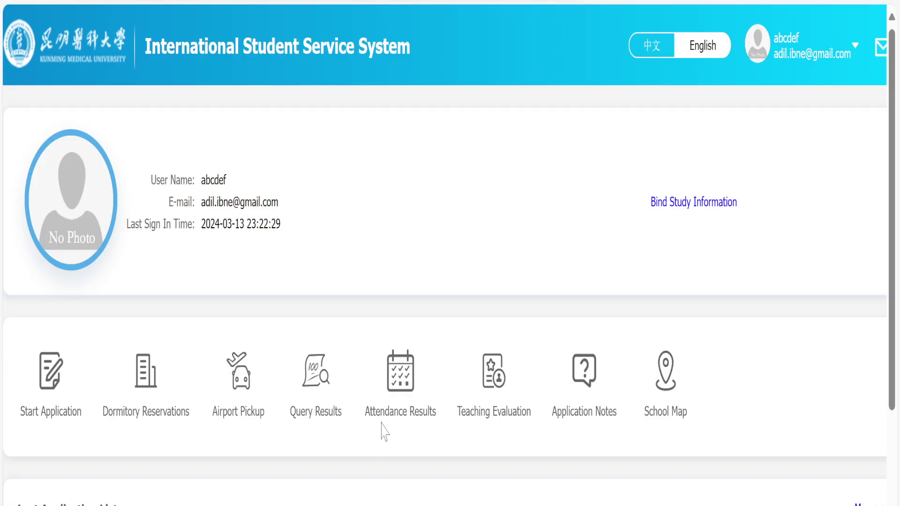
# Scroll the dashboard past the Start Application shortcuts and empty application list toward the News List.
pyautogui.scroll(-5, 382, 432)
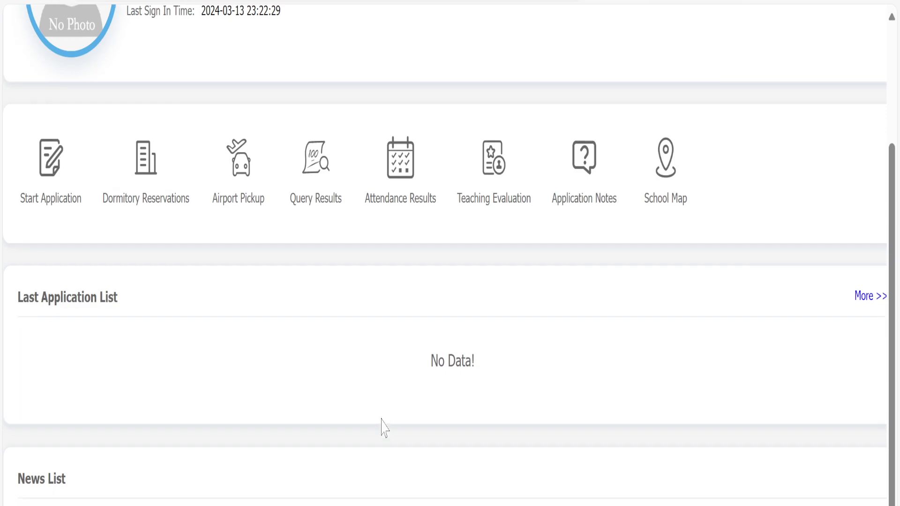
pyautogui.scroll(5, 376, 462)
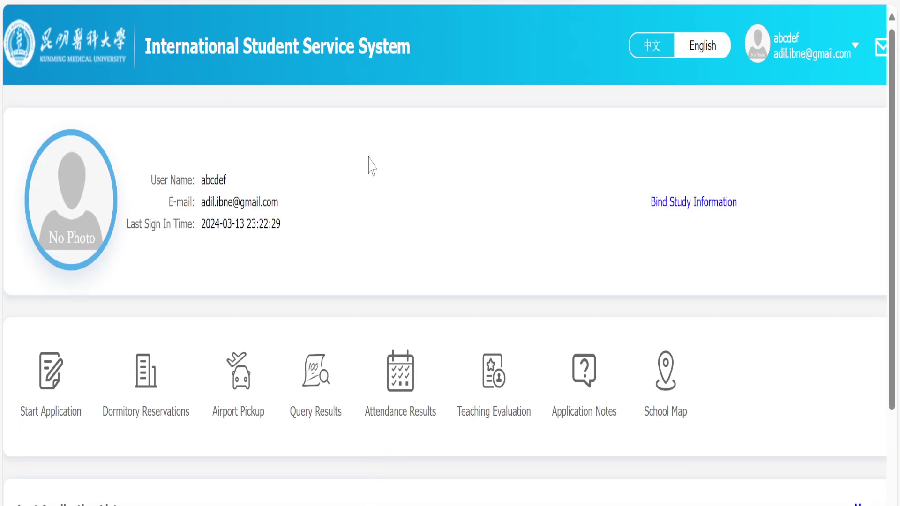
pyautogui.scroll(-1, 259, 144)
pyautogui.scroll(-2, 259, 150)
pyautogui.scroll(3, 125, 84)
pyautogui.scroll(-2, 283, 382)
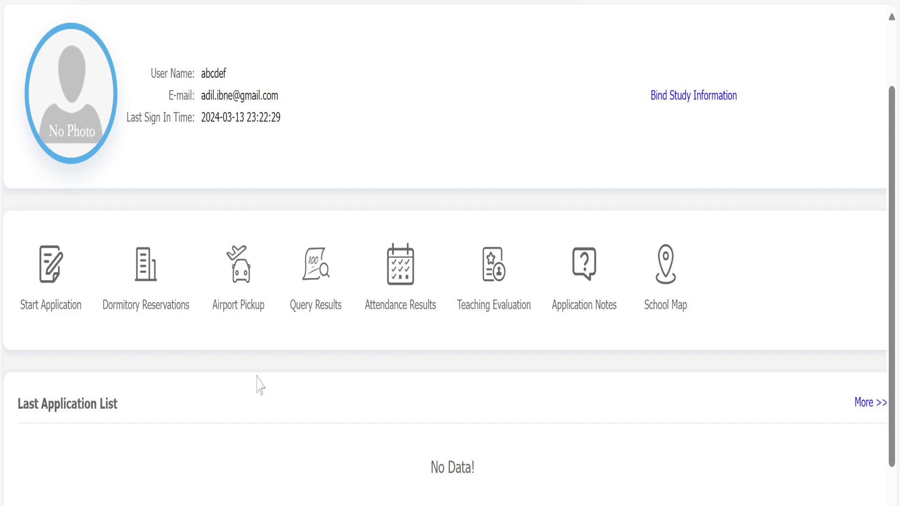
pyautogui.scroll(1, 257, 386)
pyautogui.scroll(1, 257, 389)
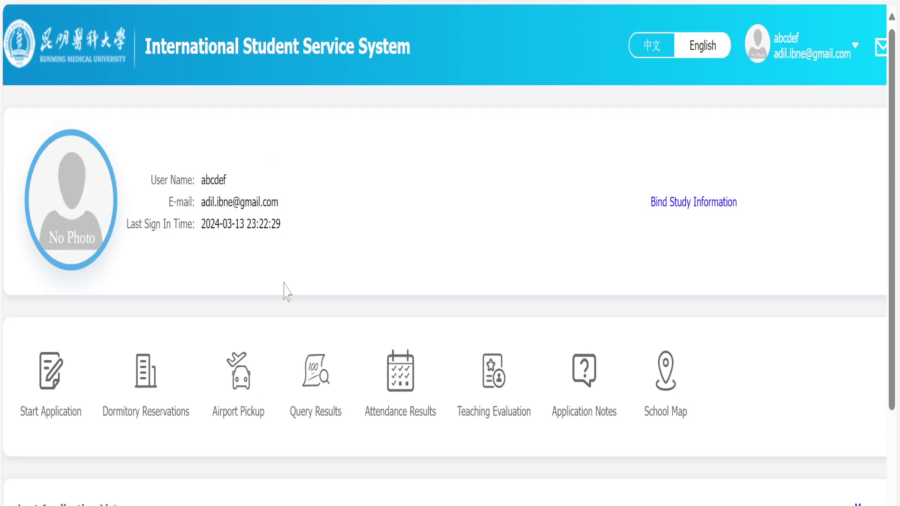
pyautogui.scroll(-3, 283, 300)
pyautogui.scroll(-1, 279, 357)
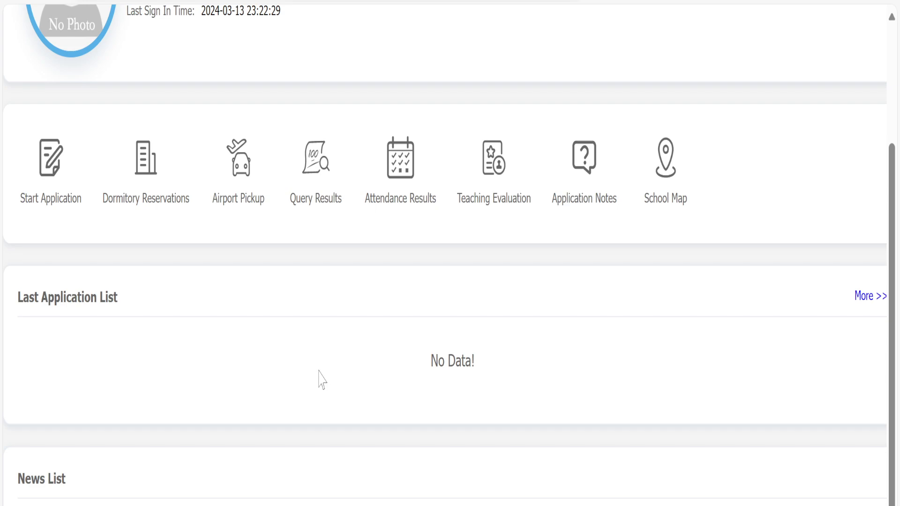
# Open the 2024 Yunnan Provincial Government Scholarship news link from the News List in a new tab.
pyautogui.scroll(-3, 364, 361)
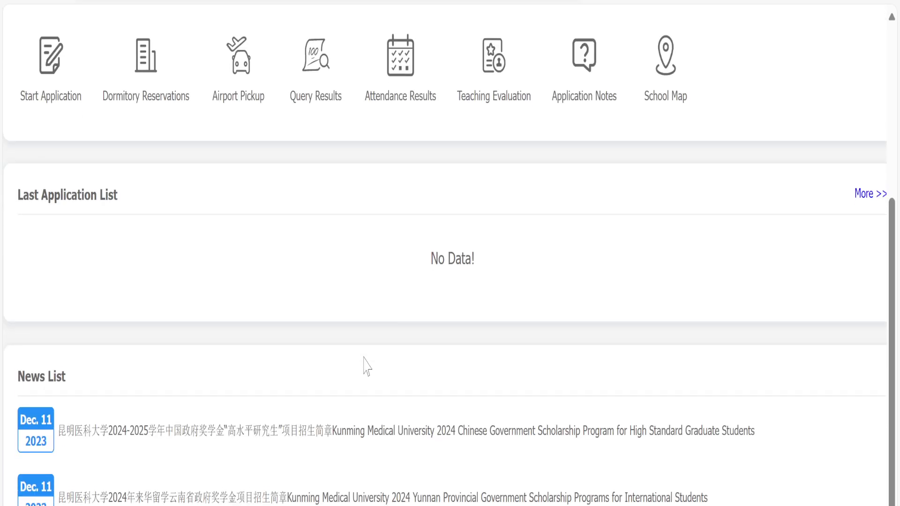
pyautogui.scroll(5, 361, 363)
pyautogui.scroll(-4, 357, 366)
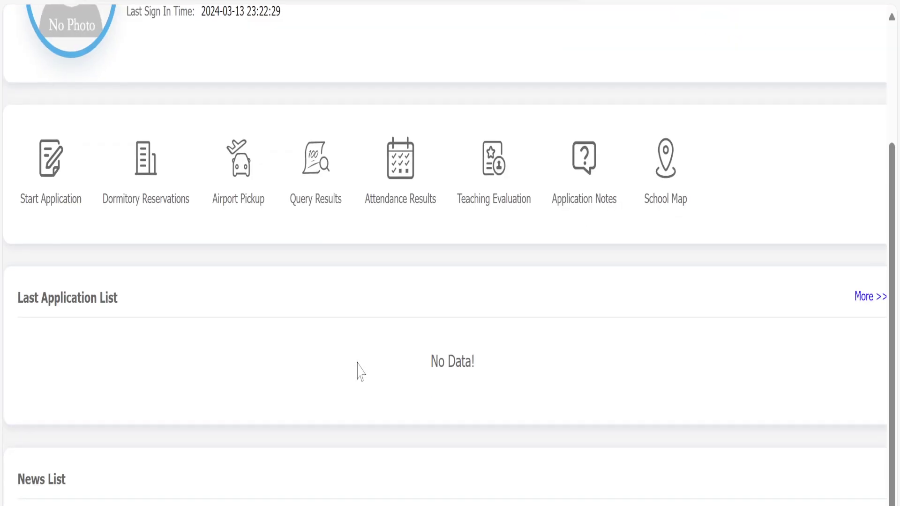
pyautogui.scroll(5, 358, 365)
pyautogui.scroll(-10, 358, 371)
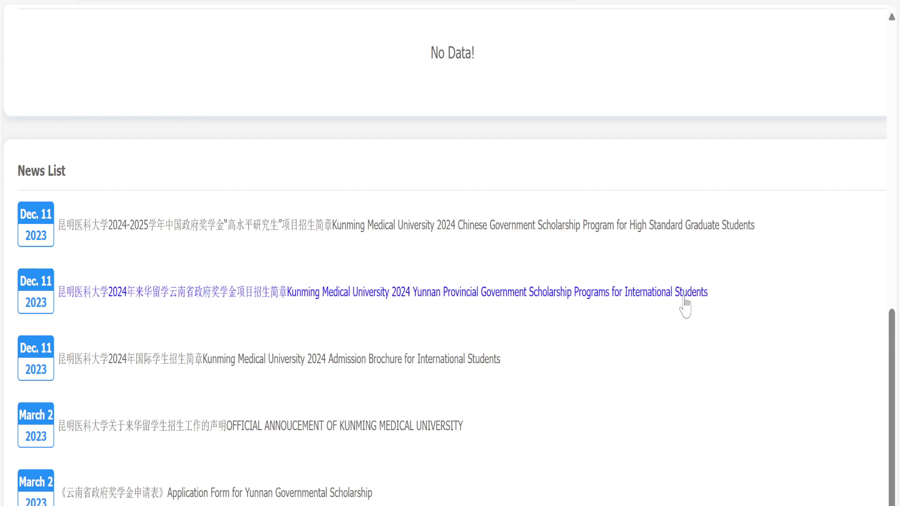
pyautogui.rightClick(459, 296)
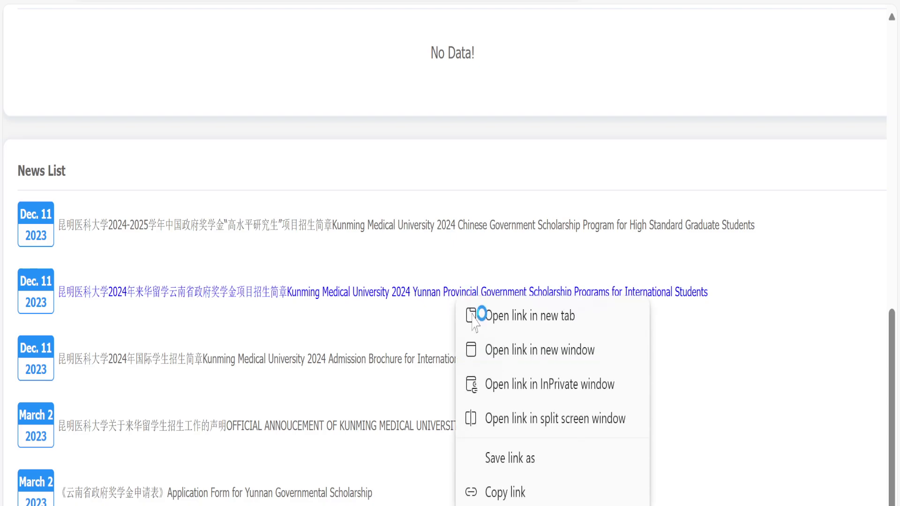
pyautogui.click(474, 316)
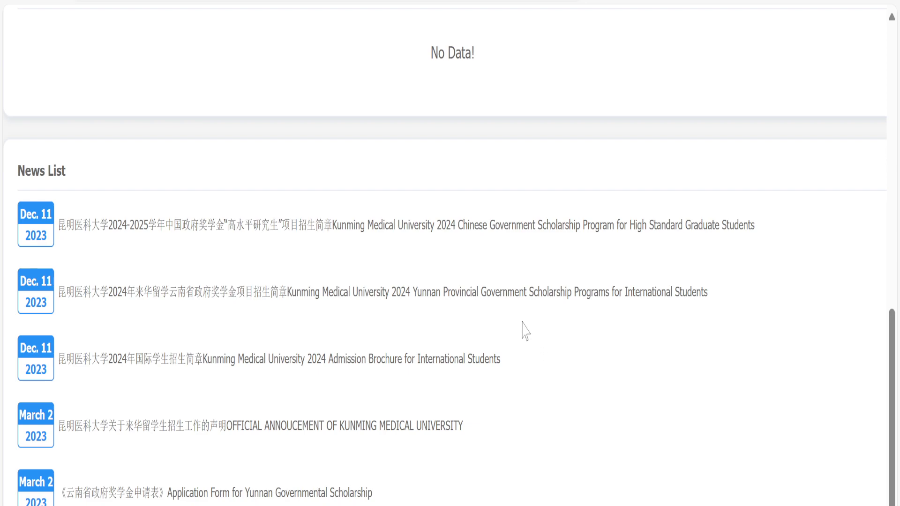
pyautogui.scroll(2, 514, 358)
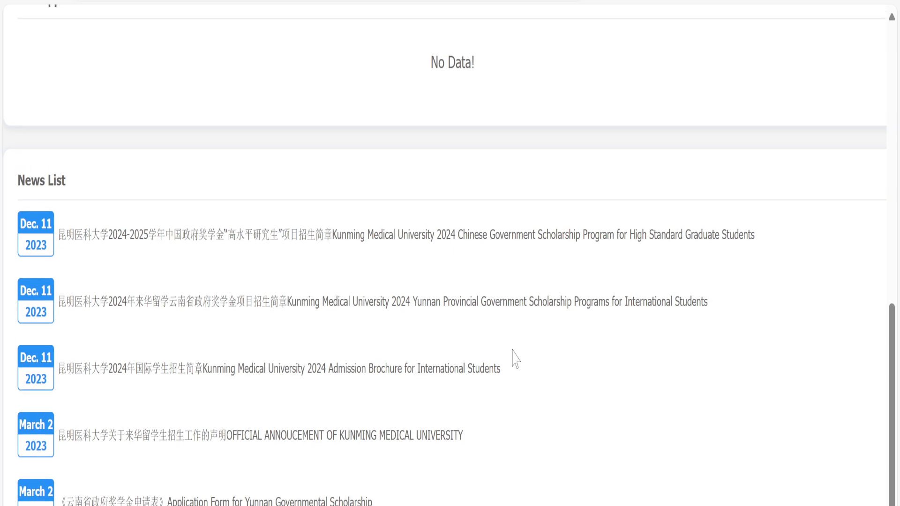
pyautogui.scroll(-2, 514, 358)
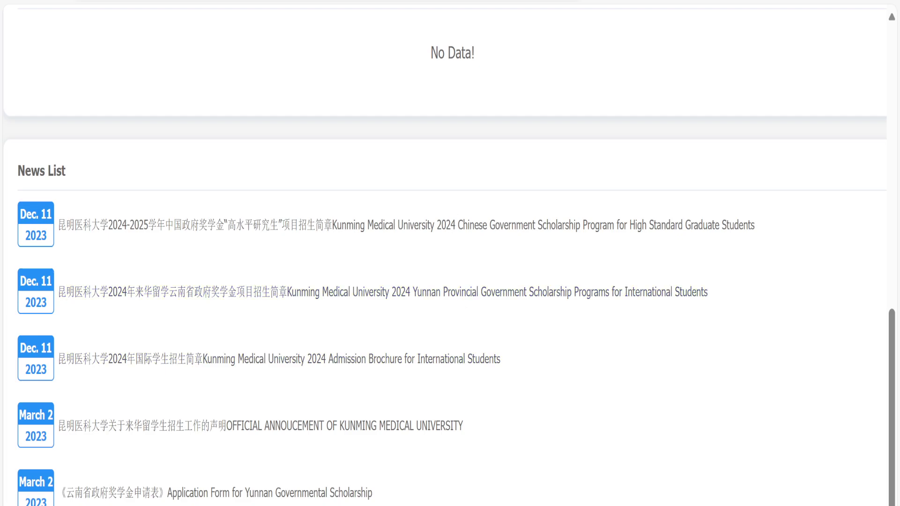
# Open the Yunnan scholarship article and open its Application Form link in a new tab.
pyautogui.click(443, 292)
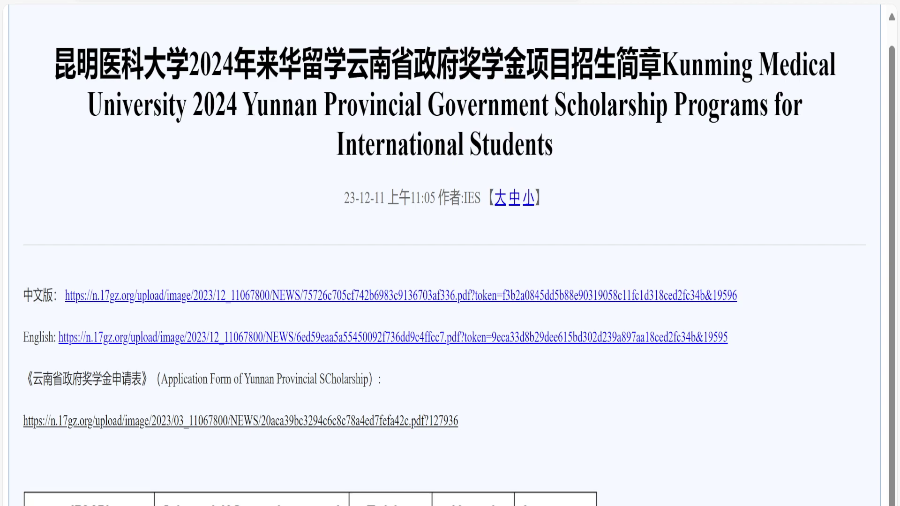
pyautogui.scroll(1, 450, 255)
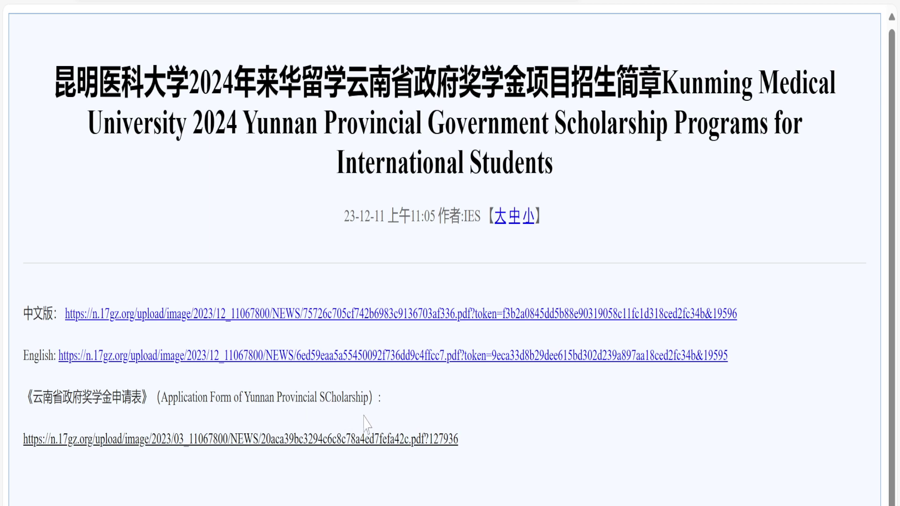
pyautogui.rightClick(359, 448)
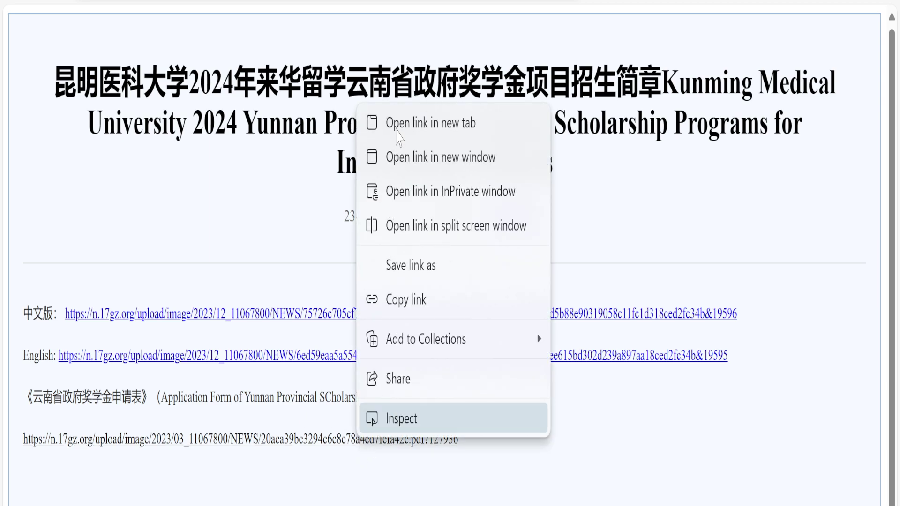
pyautogui.click(407, 425)
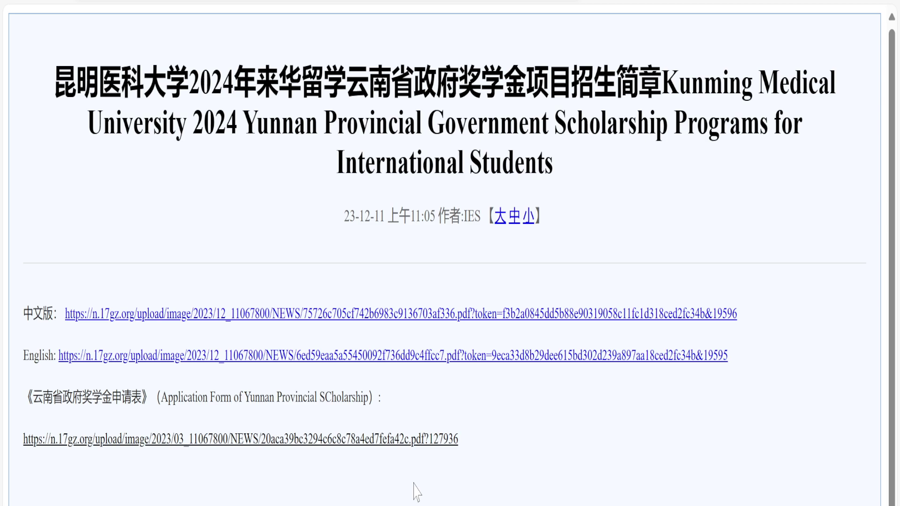
pyautogui.scroll(-1, 414, 479)
pyautogui.scroll(1, 417, 488)
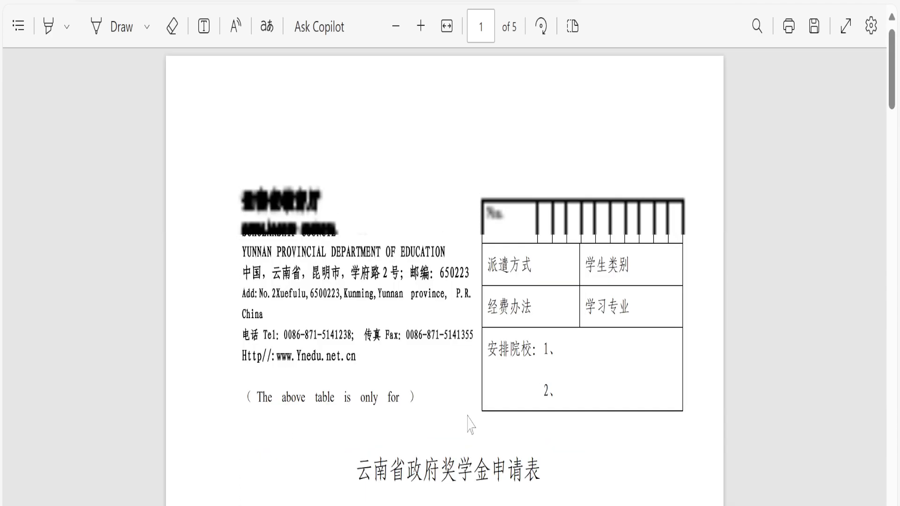
# Read through all five pages of the Yunnan scholarship application form PDF.
pyautogui.scroll(-2, 470, 418)
pyautogui.scroll(-3, 470, 418)
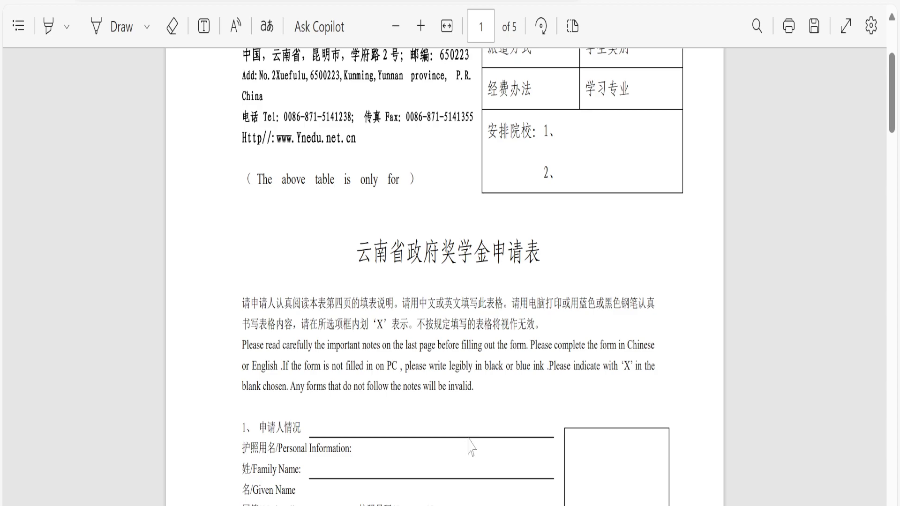
pyautogui.scroll(-1, 470, 447)
pyautogui.scroll(1, 411, 374)
pyautogui.scroll(1, 444, 276)
pyautogui.scroll(-3, 445, 277)
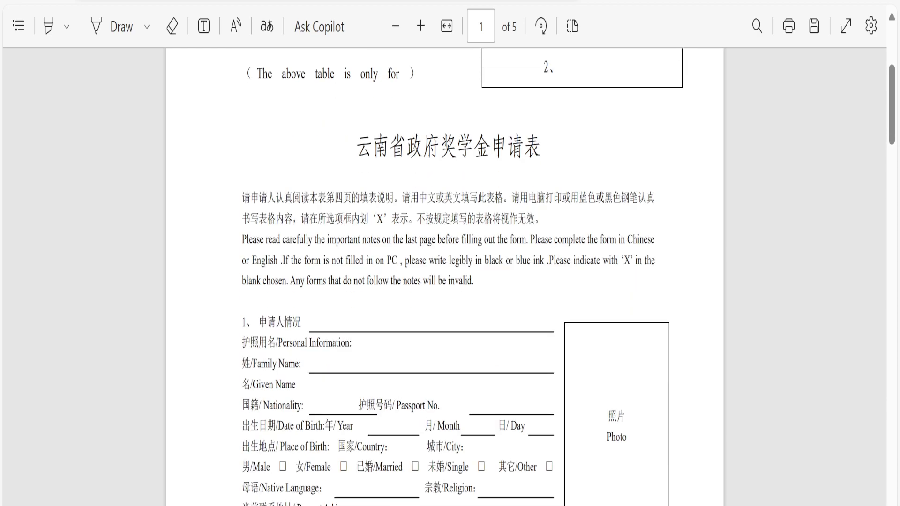
pyautogui.scroll(5, 445, 277)
pyautogui.scroll(-10, 424, 380)
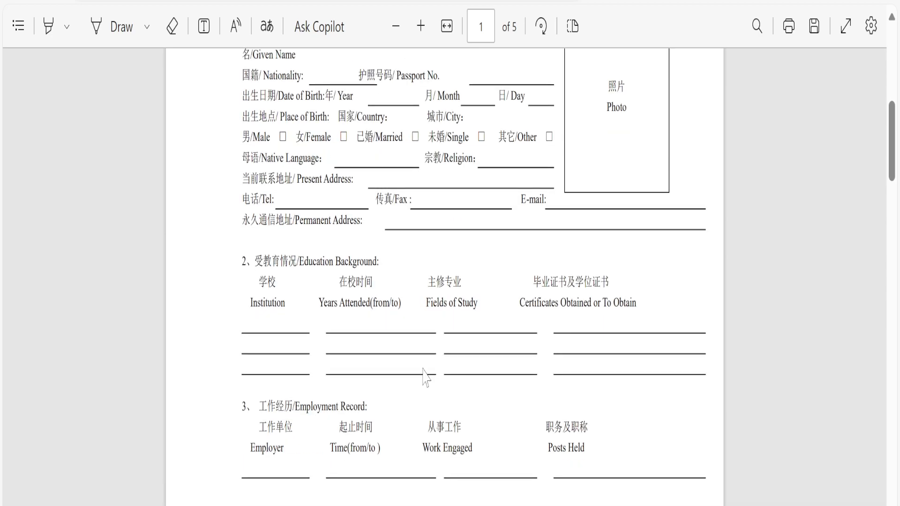
pyautogui.scroll(1, 347, 382)
pyautogui.scroll(-7, 346, 382)
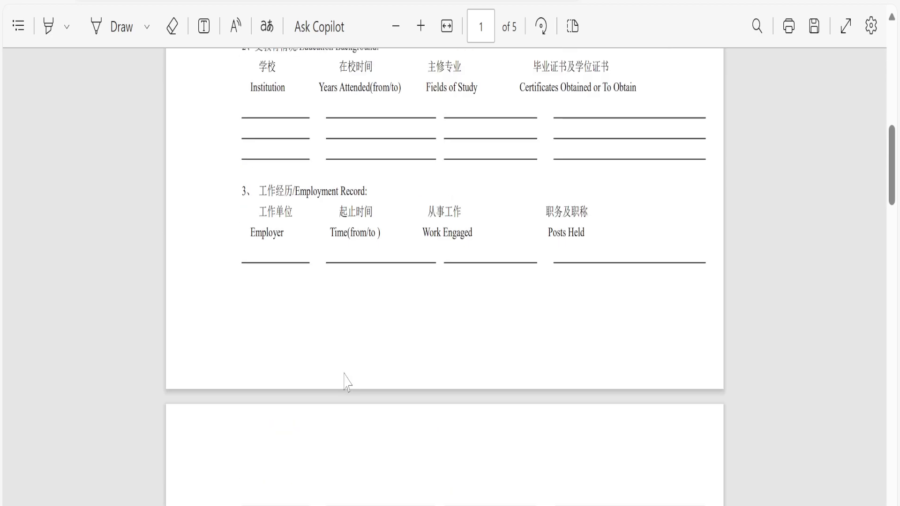
pyautogui.scroll(-8, 346, 382)
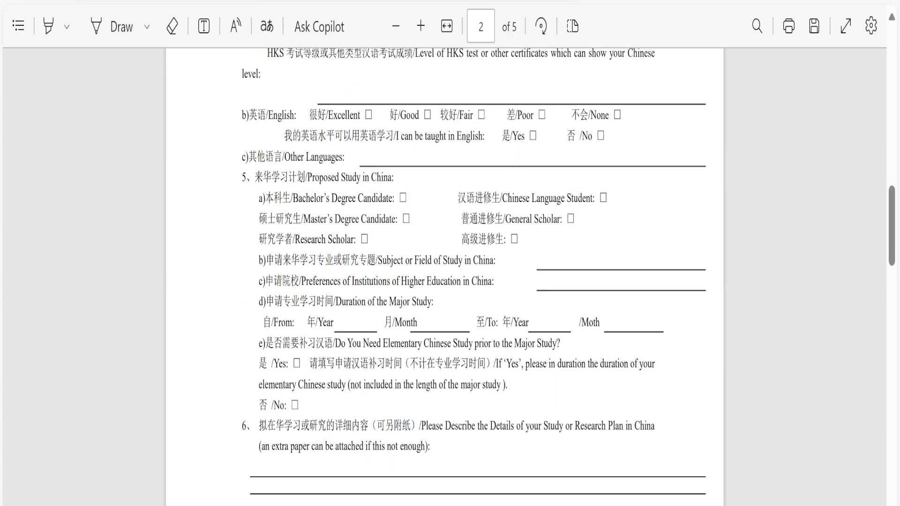
pyautogui.scroll(-12, 411, 436)
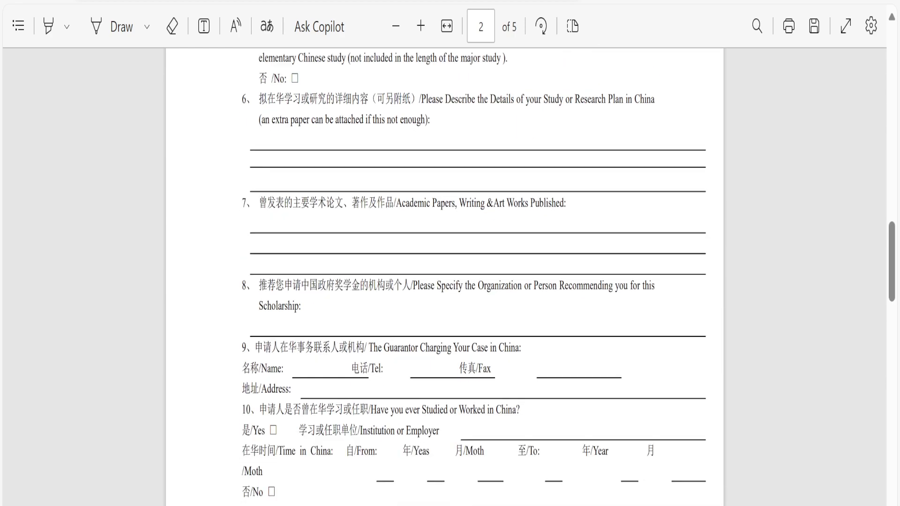
pyautogui.scroll(-3, 410, 452)
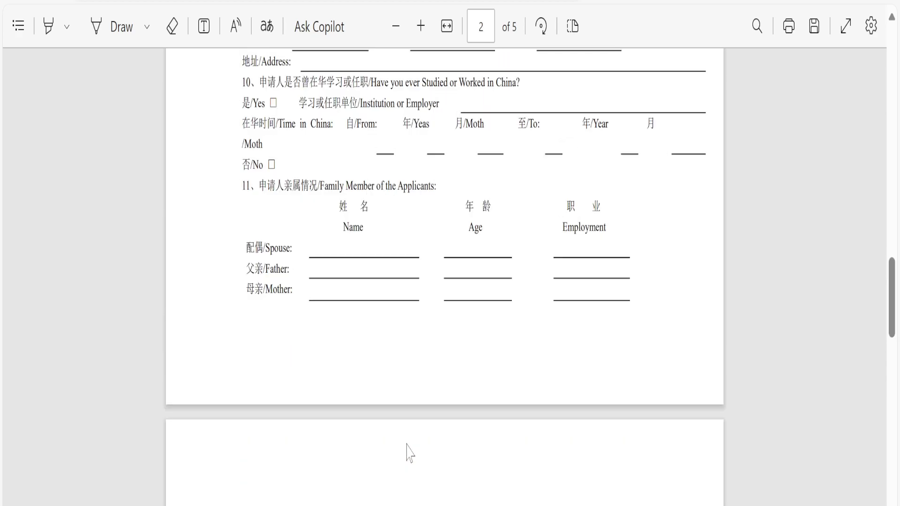
pyautogui.scroll(-10, 408, 450)
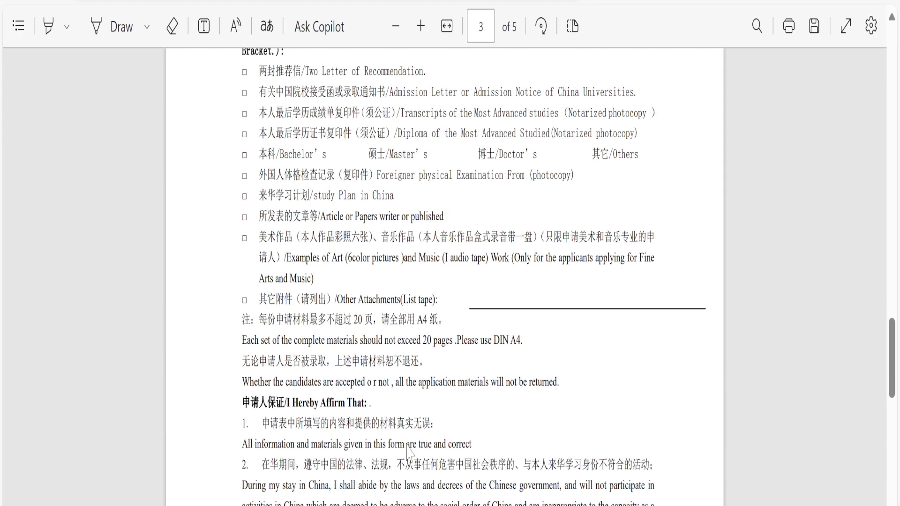
pyautogui.scroll(-10, 408, 448)
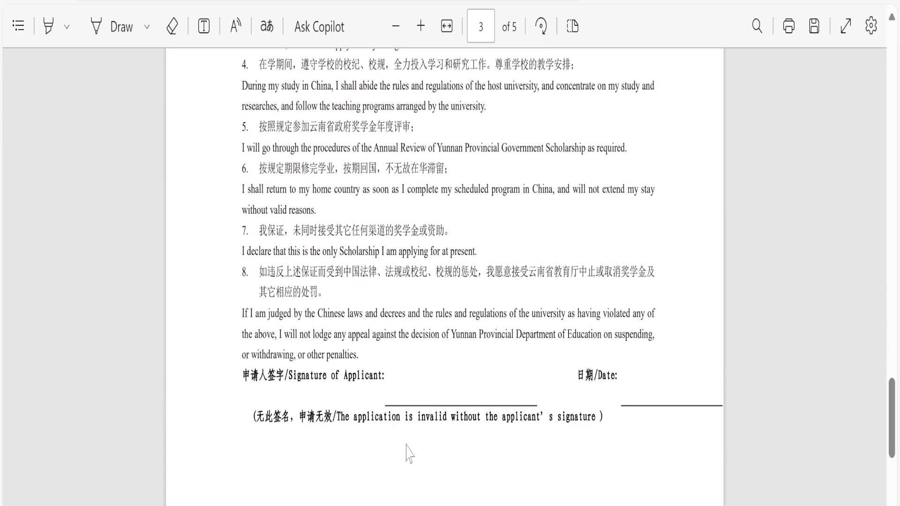
pyautogui.scroll(-10, 410, 452)
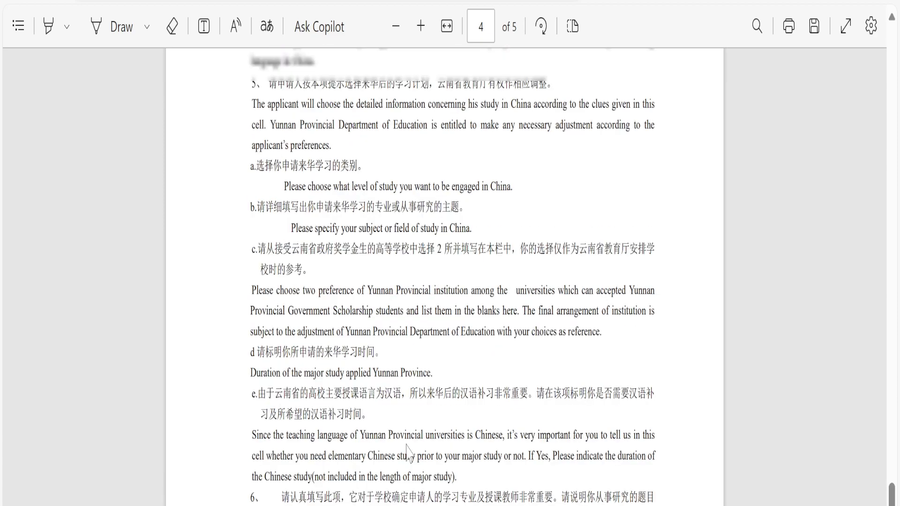
pyautogui.scroll(-10, 407, 449)
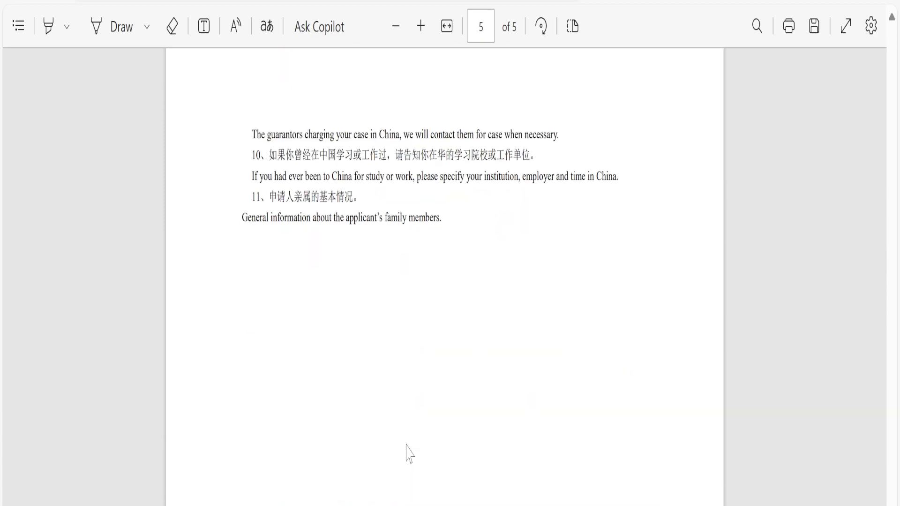
# Scroll back up the form, then close its tab to return to the service system dashboard.
pyautogui.scroll(5, 410, 454)
pyautogui.scroll(15, 408, 447)
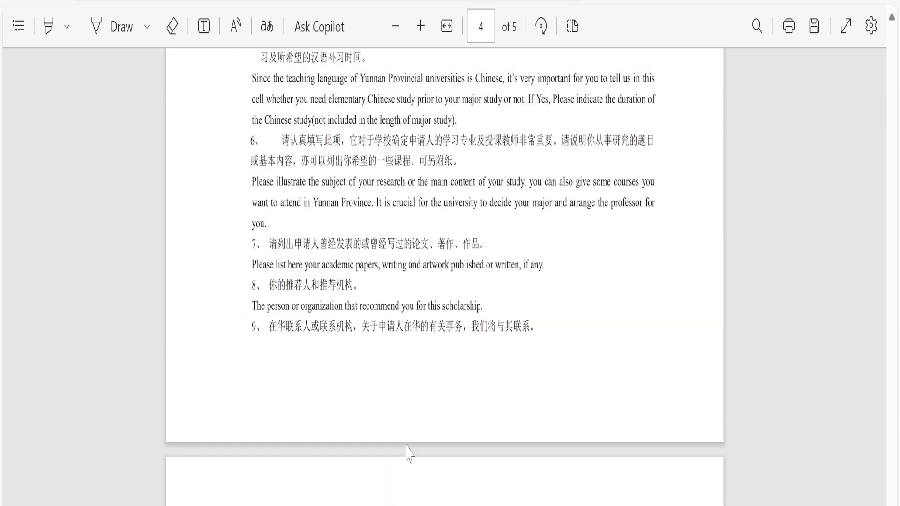
pyautogui.scroll(20, 408, 453)
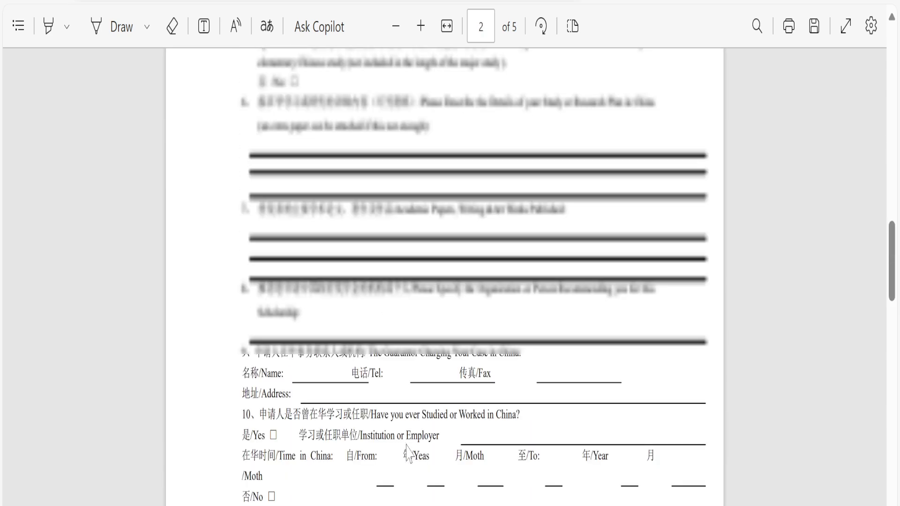
pyautogui.scroll(8, 444, 276)
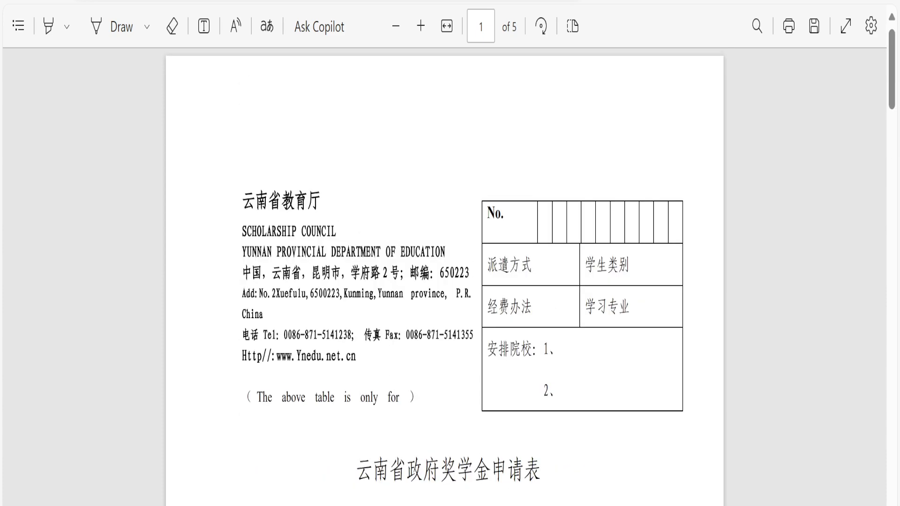
pyautogui.scroll(-7, 417, 452)
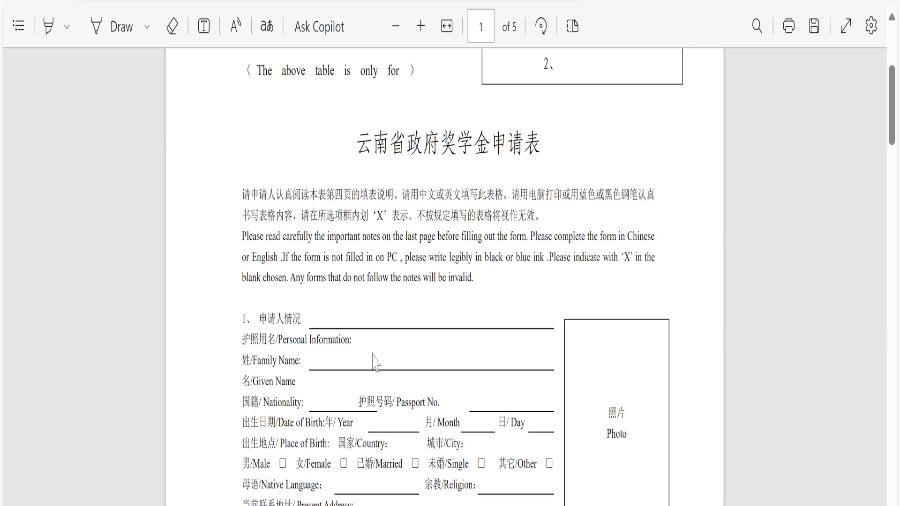
pyautogui.hotkey('ctrl', 'w')
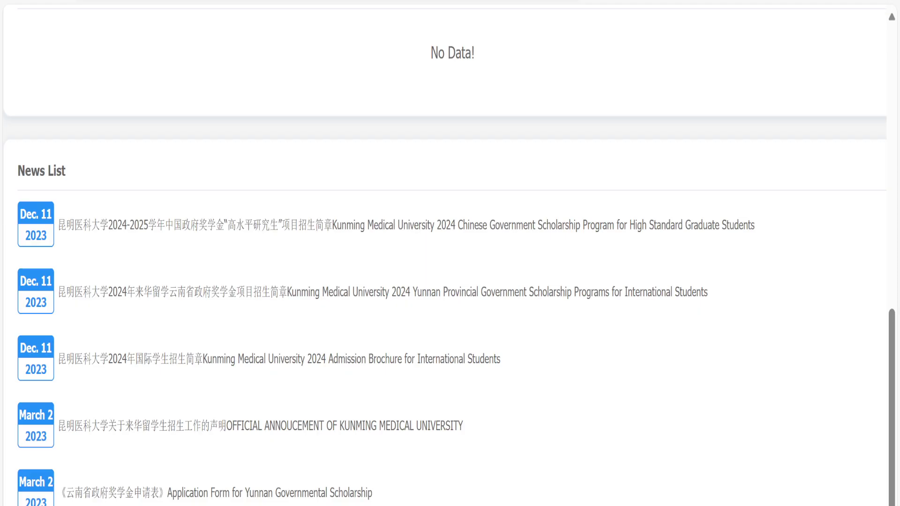
pyautogui.scroll(10, 508, 412)
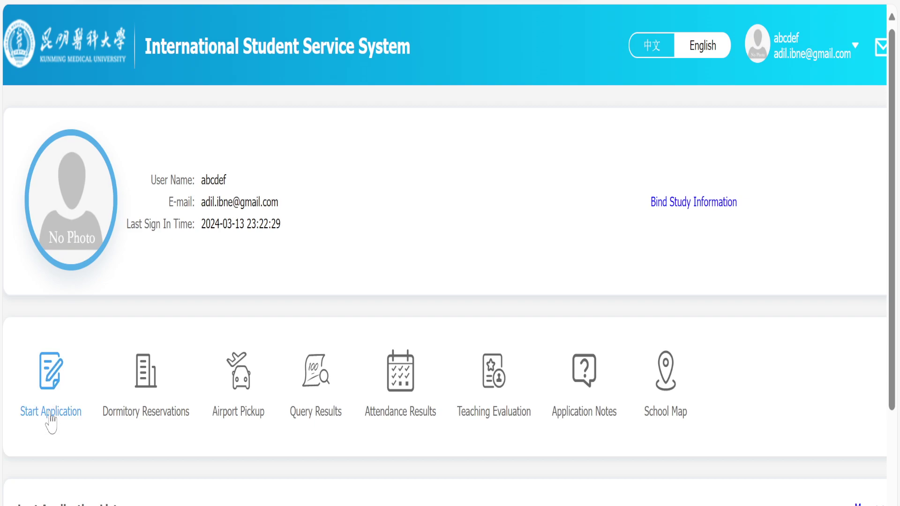
# Start a new application and read through the Application Notes' affirmations and payment warnings.
pyautogui.click(50, 413)
pyautogui.scroll(-2, 177, 420)
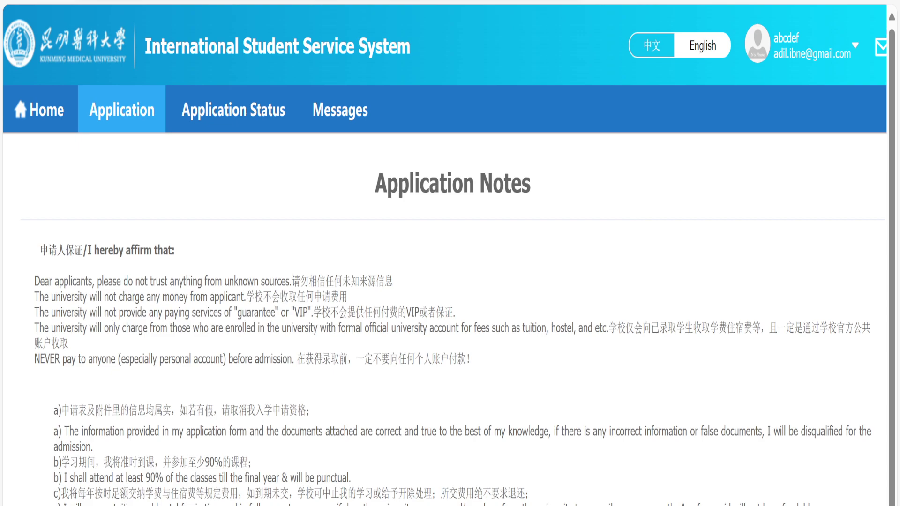
pyautogui.scroll(-2, 450, 281)
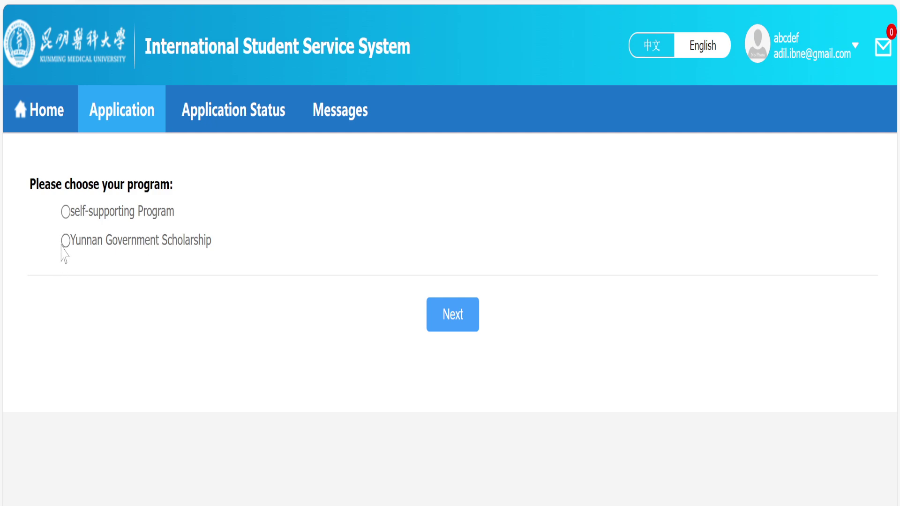
# Move past the program page and proceed with Undergraduate Student as the applicant type.
pyautogui.click(453, 326)
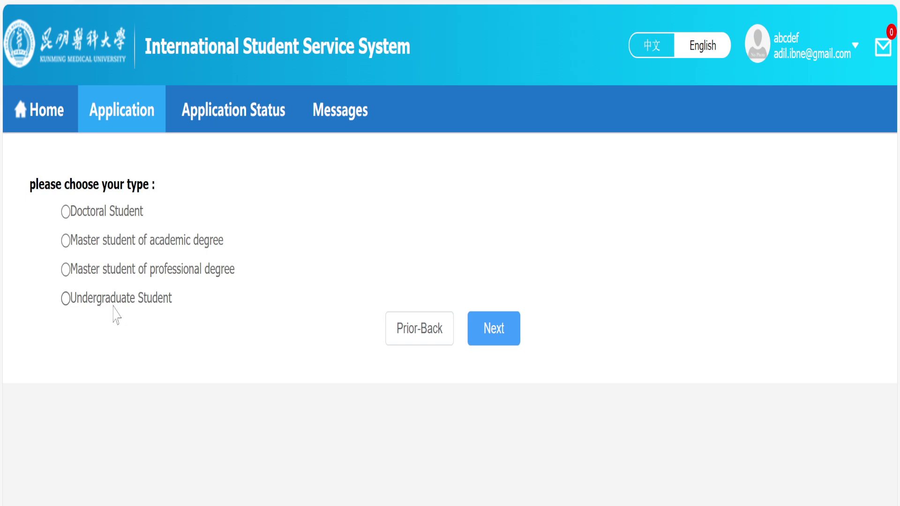
pyautogui.click(497, 340)
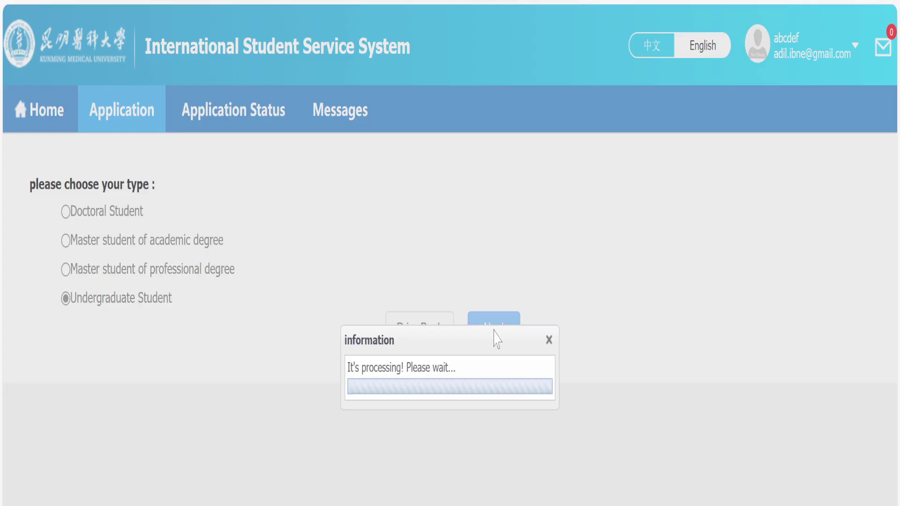
# Browse the 27 undergraduate study plans, trying Apply on the MBBS row, then return to the top.
pyautogui.scroll(-3, 466, 396)
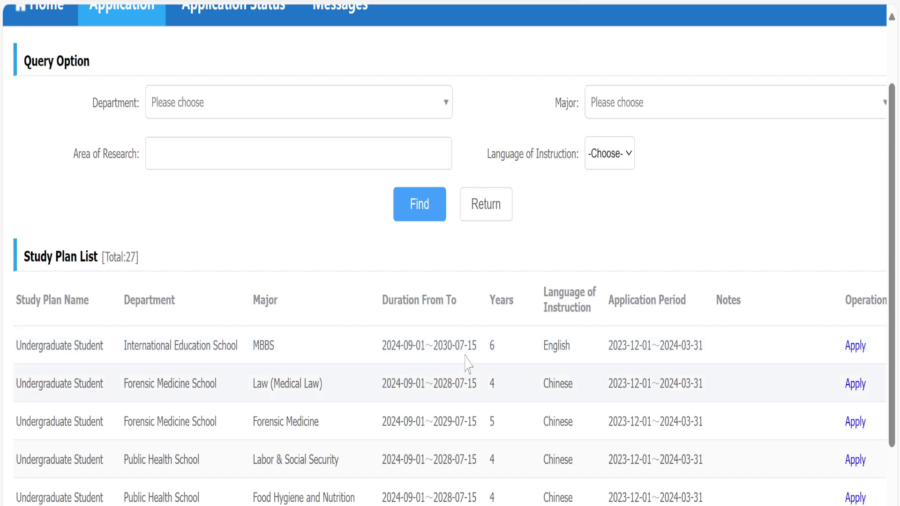
pyautogui.click(847, 353)
pyautogui.scroll(-2, 343, 421)
pyautogui.scroll(-3, 341, 421)
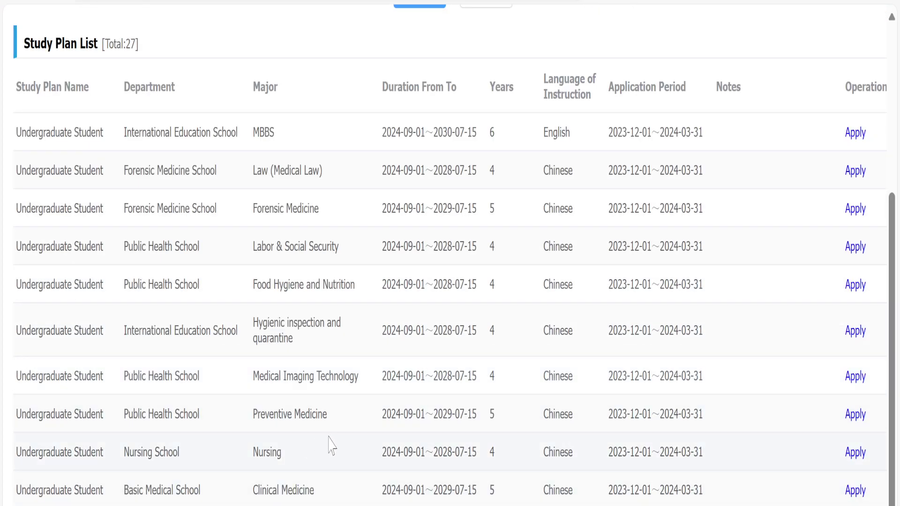
pyautogui.scroll(1, 429, 448)
pyautogui.scroll(1, 429, 448)
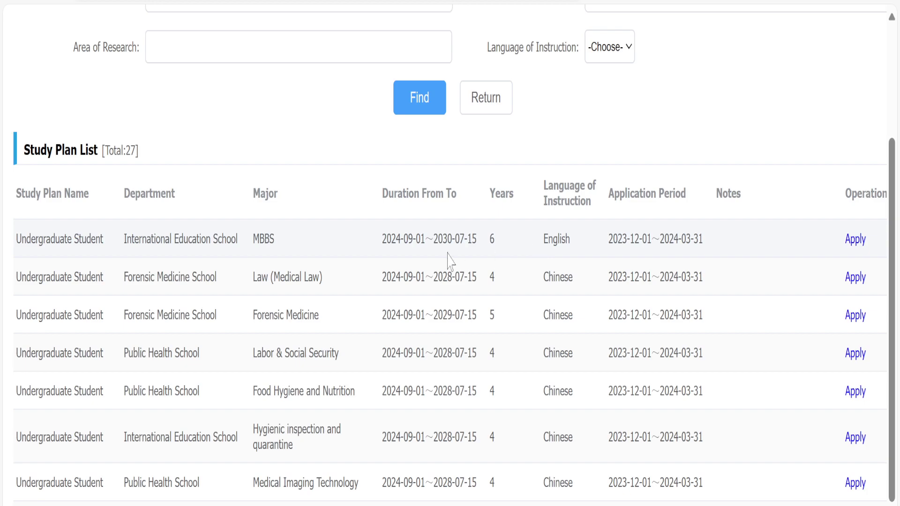
pyautogui.scroll(2, 533, 270)
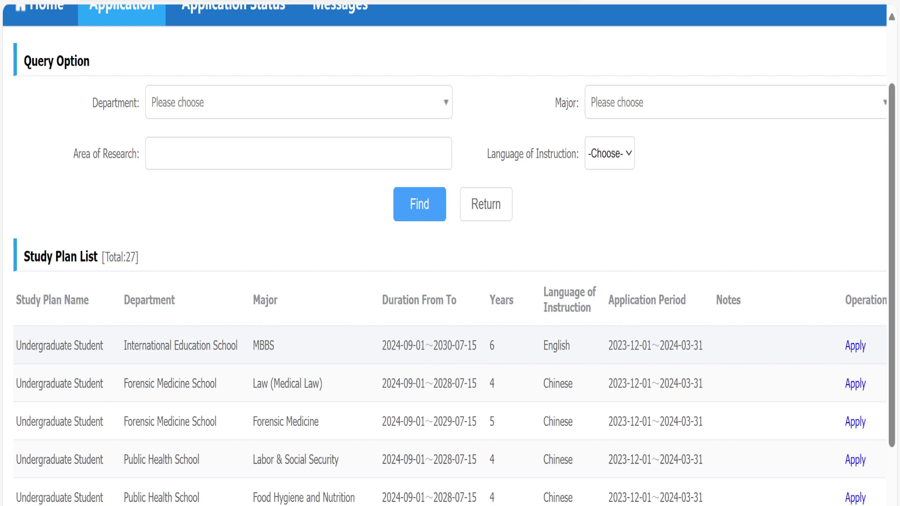
# Go back and list the study plans for Master student of academic degree.
pyautogui.click(483, 217)
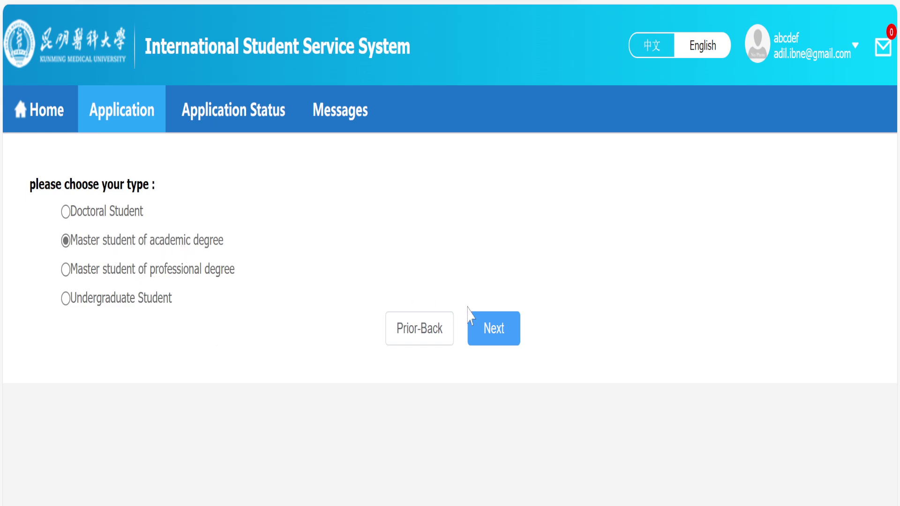
pyautogui.click(502, 335)
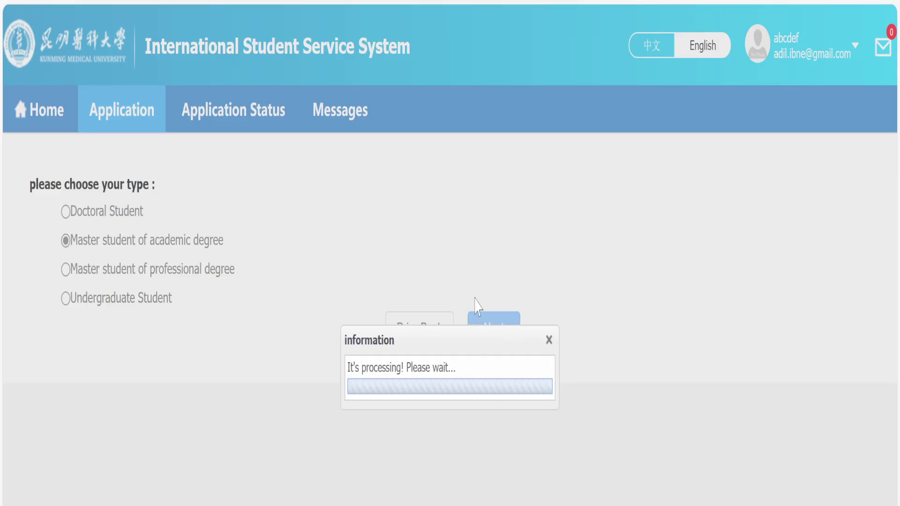
pyautogui.scroll(-3, 478, 382)
pyautogui.scroll(-2, 478, 382)
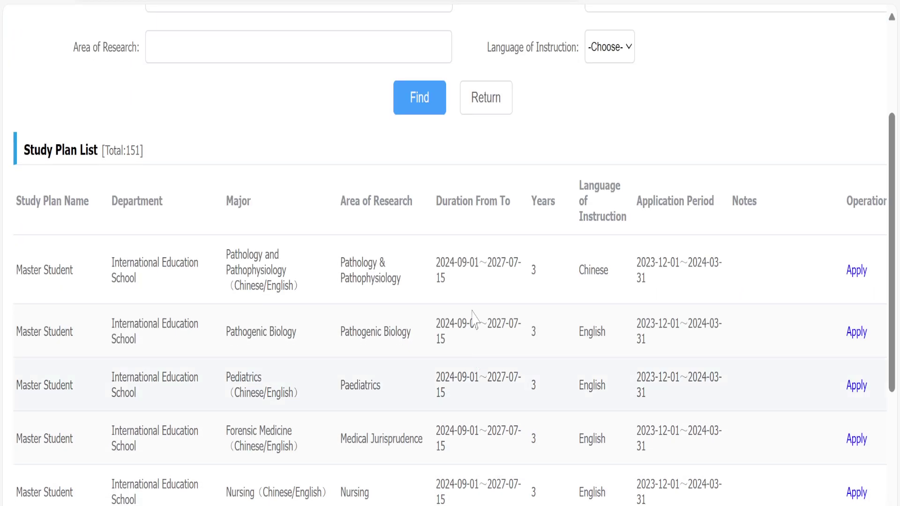
pyautogui.scroll(-2, 509, 305)
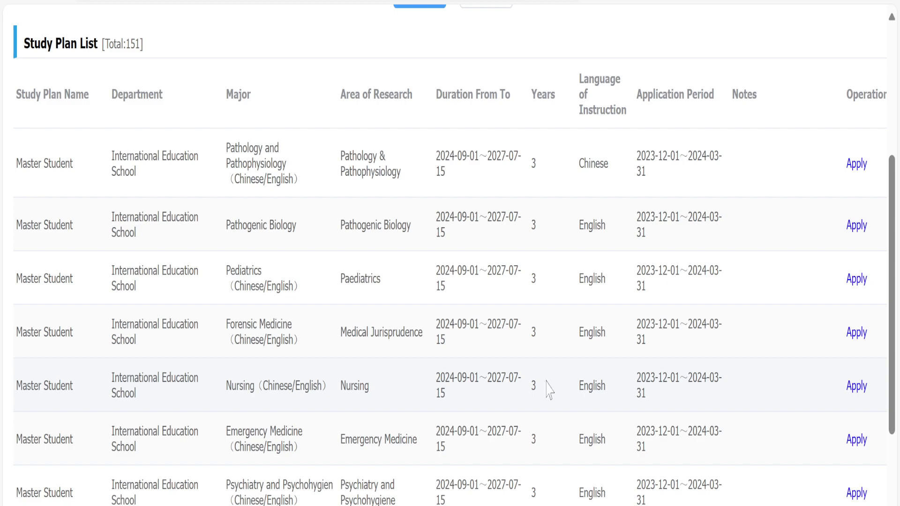
pyautogui.scroll(-2, 550, 389)
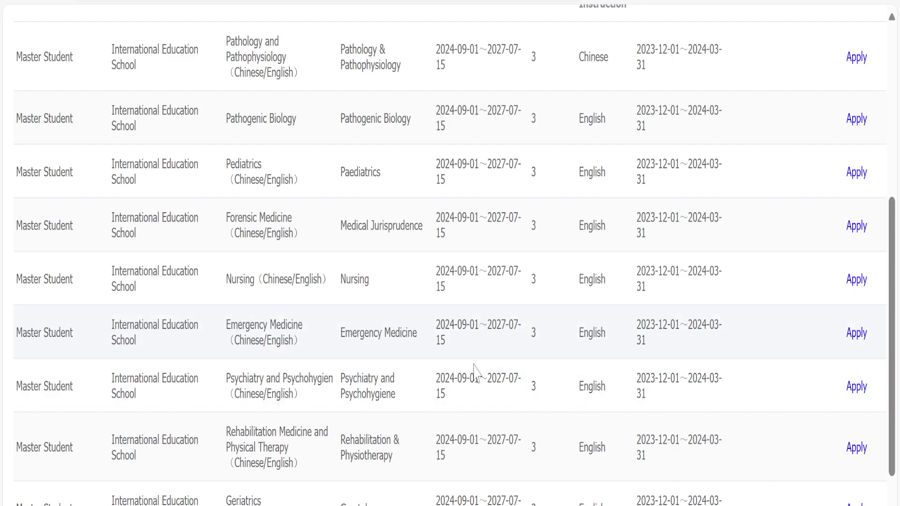
pyautogui.scroll(-1, 475, 374)
pyautogui.scroll(-10, 475, 367)
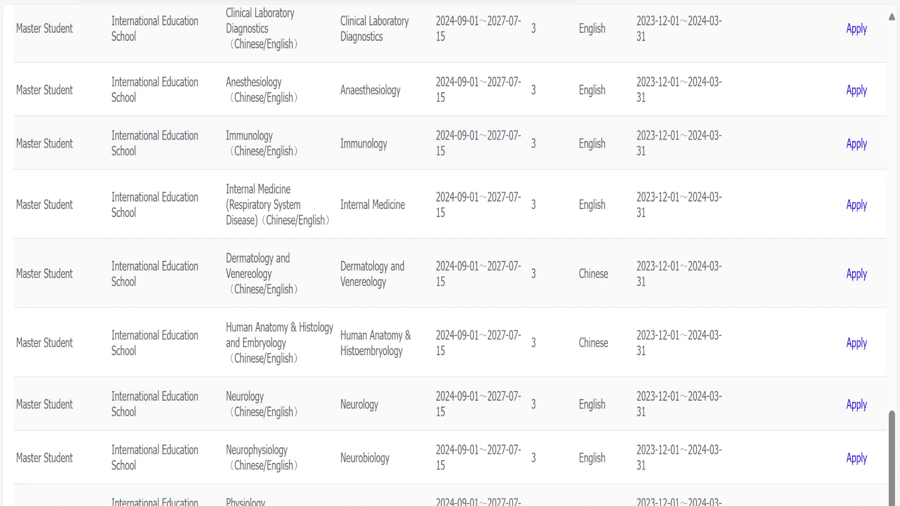
# Show more study plans per page and scroll through the 3-year master's programs.
pyautogui.click(665, 504)
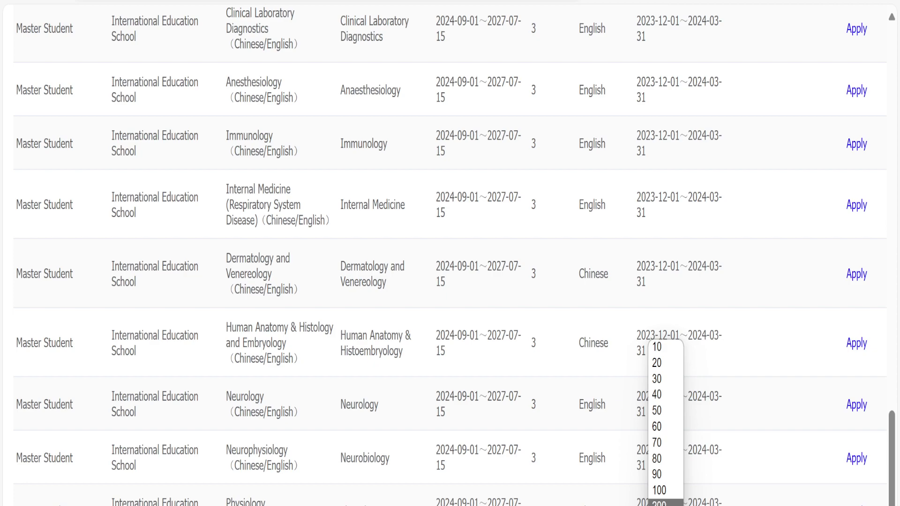
pyautogui.click(661, 504)
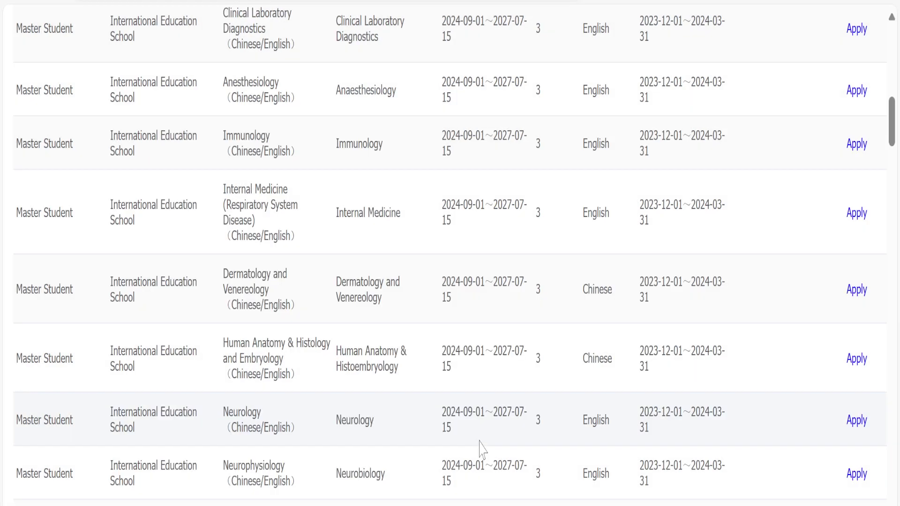
pyautogui.scroll(-12, 483, 449)
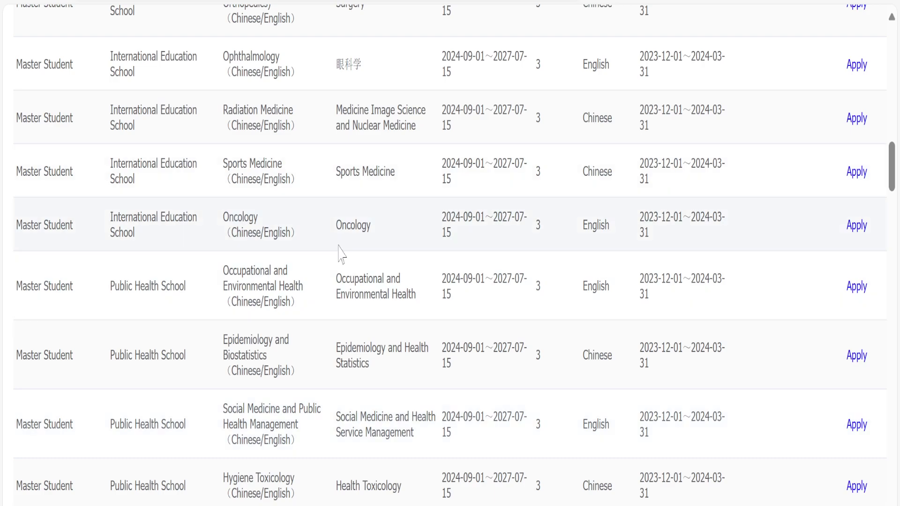
pyautogui.scroll(-16, 427, 504)
pyautogui.scroll(9, 428, 504)
pyautogui.scroll(1, 428, 504)
pyautogui.scroll(-10, 426, 504)
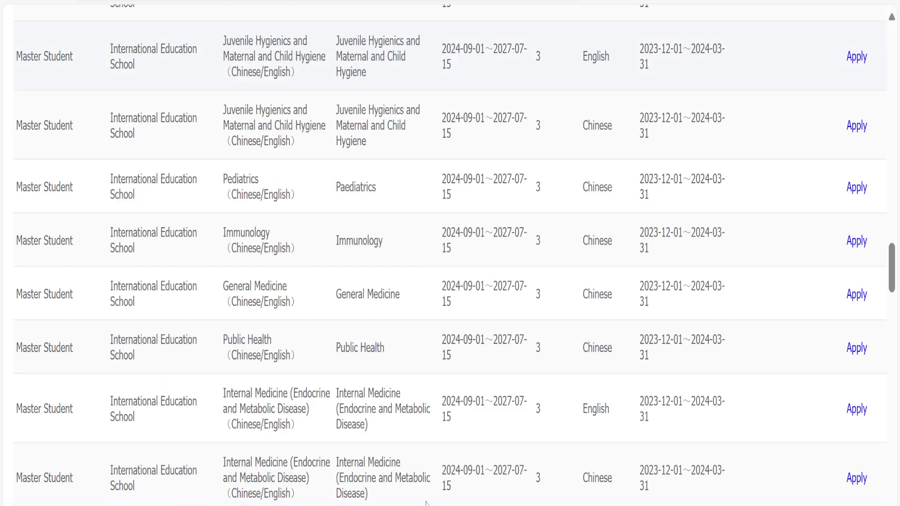
pyautogui.scroll(15, 426, 503)
pyautogui.scroll(15, 425, 503)
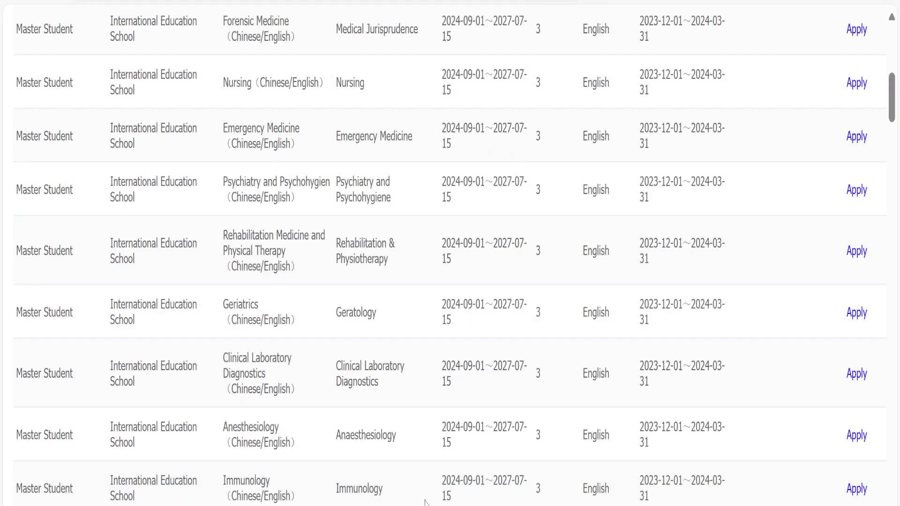
# Switch to Master student of professional degree and list its study plans.
pyautogui.click(485, 311)
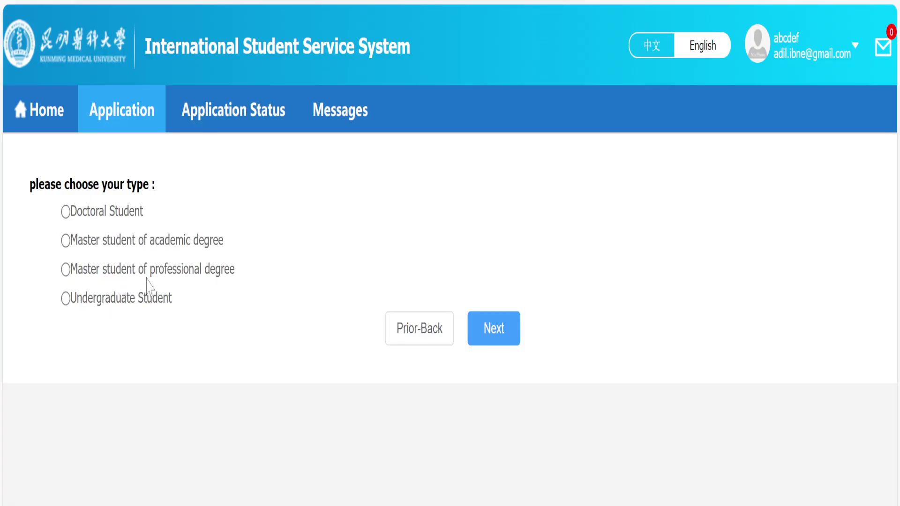
pyautogui.click(207, 275)
pyautogui.click(507, 333)
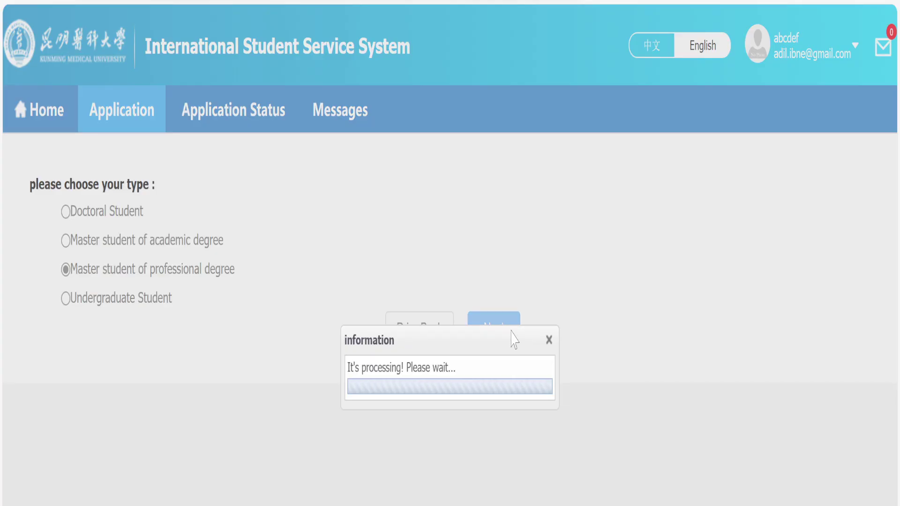
# Scroll the professional-degree study plan list, then go back to the student-type page.
pyautogui.scroll(-3, 517, 374)
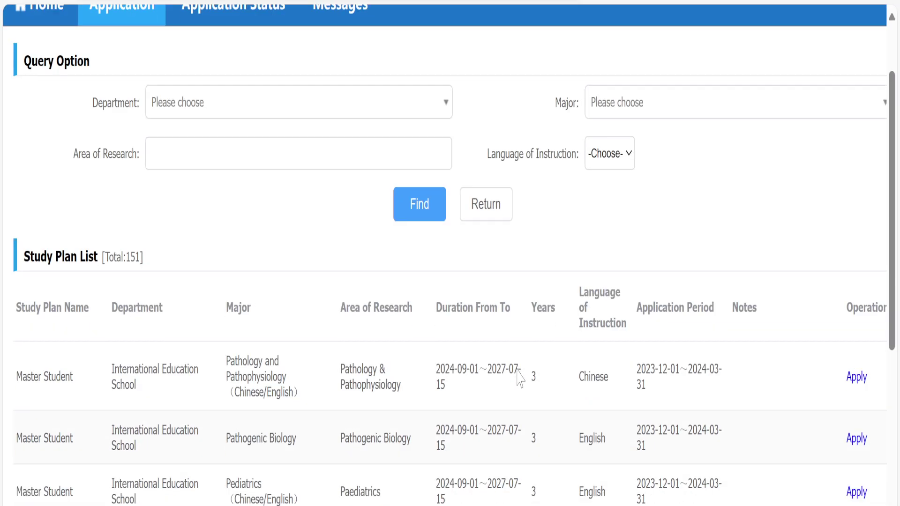
pyautogui.scroll(-6, 517, 342)
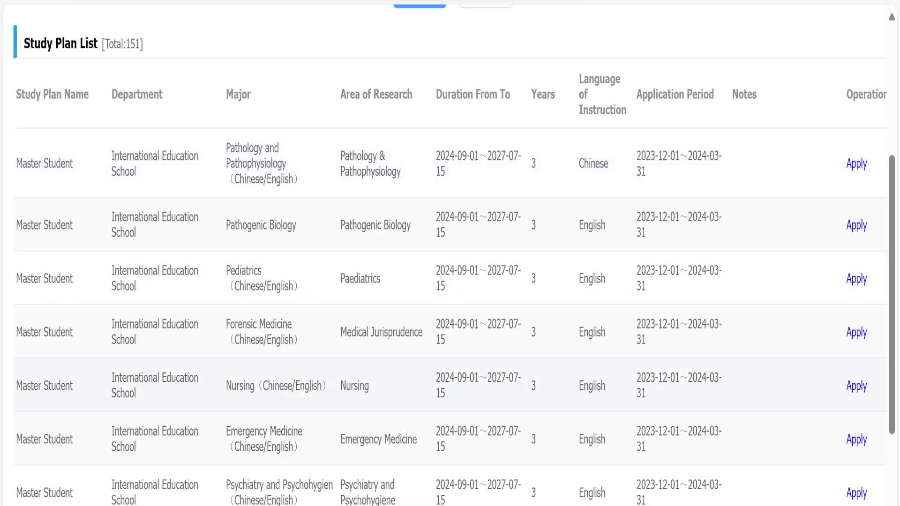
pyautogui.scroll(-4, 500, 494)
pyautogui.scroll(9, 500, 494)
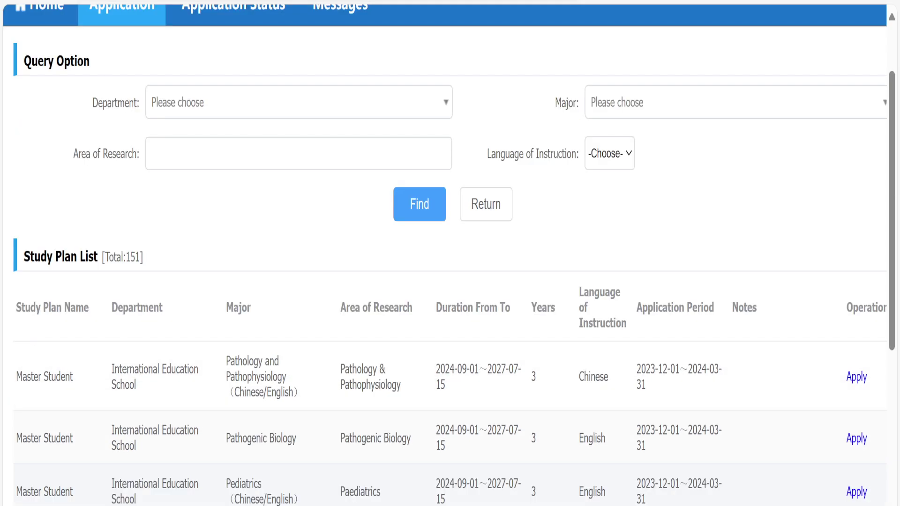
pyautogui.scroll(2, 450, 253)
pyautogui.click(490, 314)
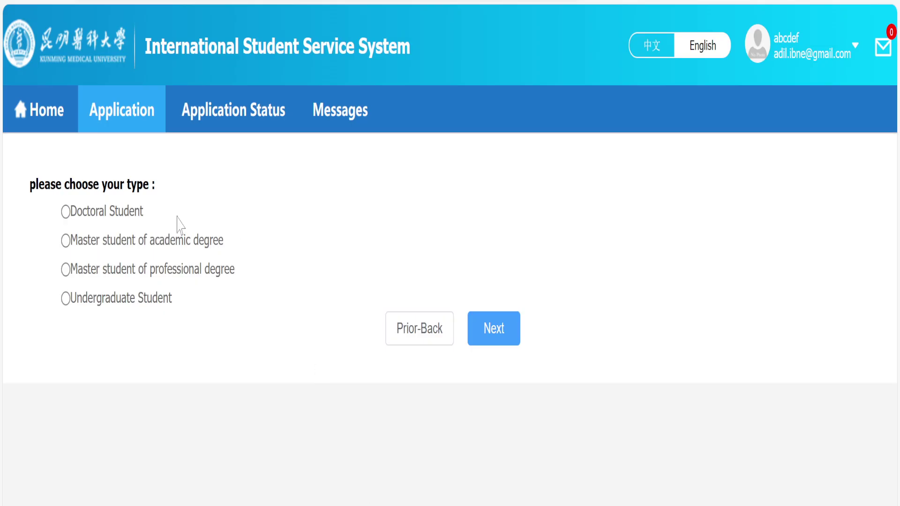
pyautogui.click(497, 330)
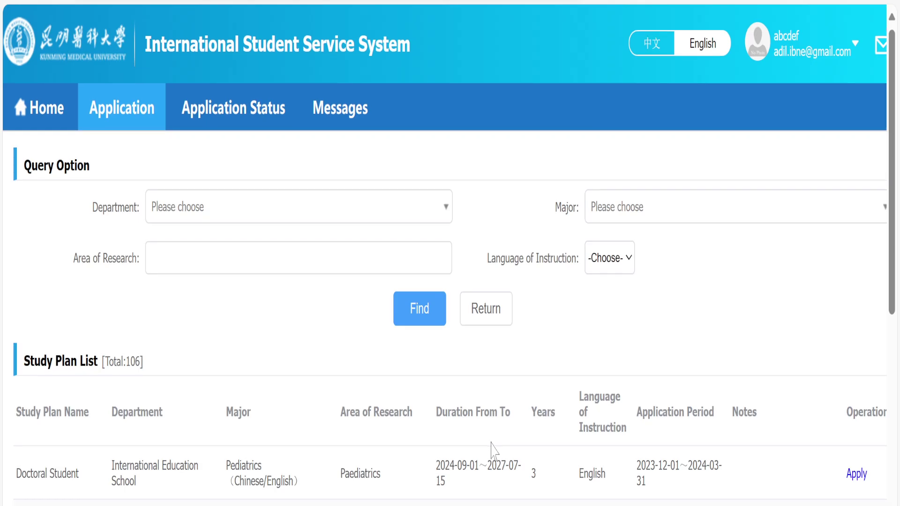
pyautogui.scroll(-5, 494, 450)
pyautogui.scroll(2, 494, 450)
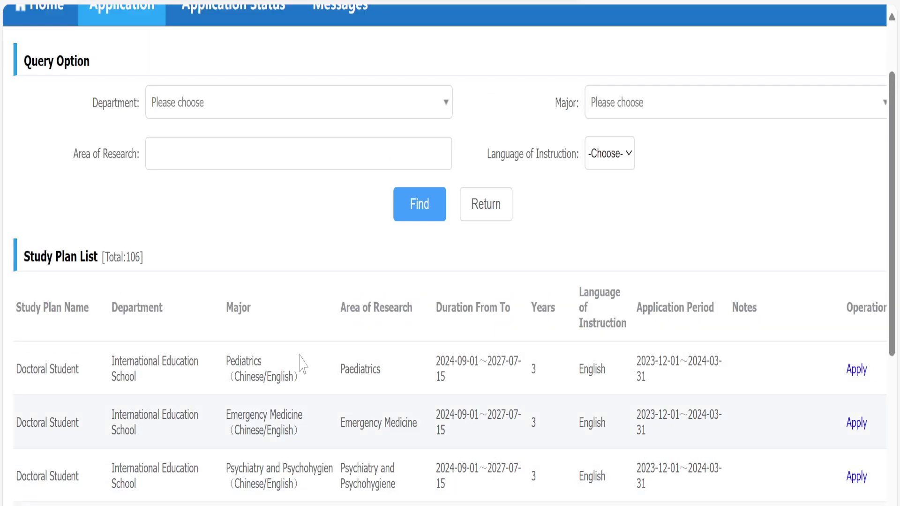
pyautogui.scroll(-1, 425, 391)
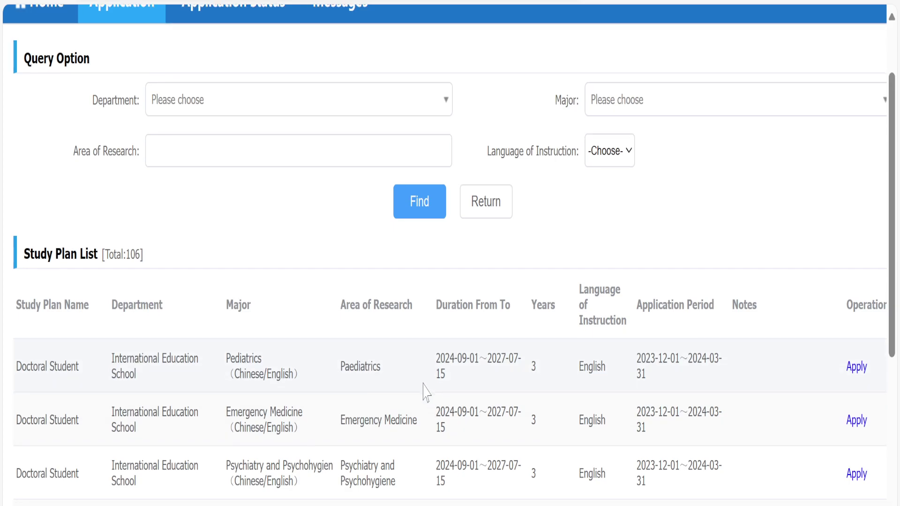
pyautogui.scroll(-14, 425, 391)
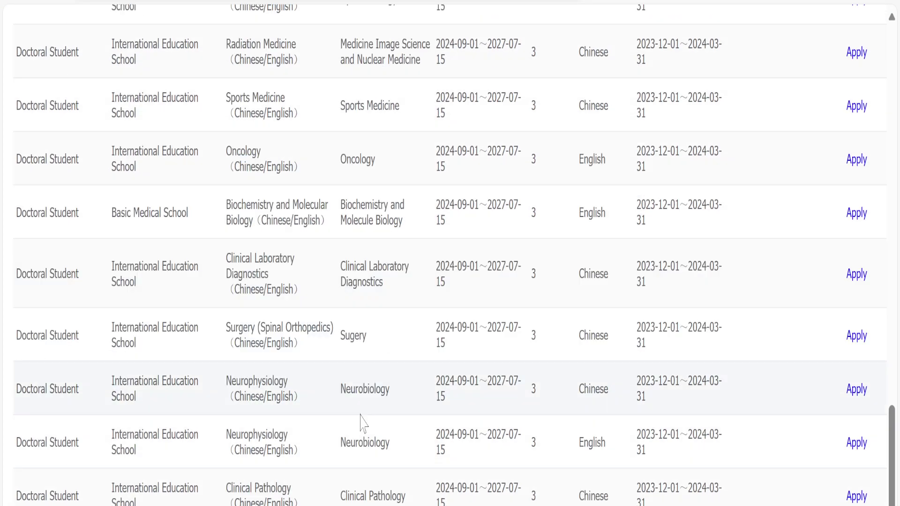
pyautogui.scroll(10, 427, 393)
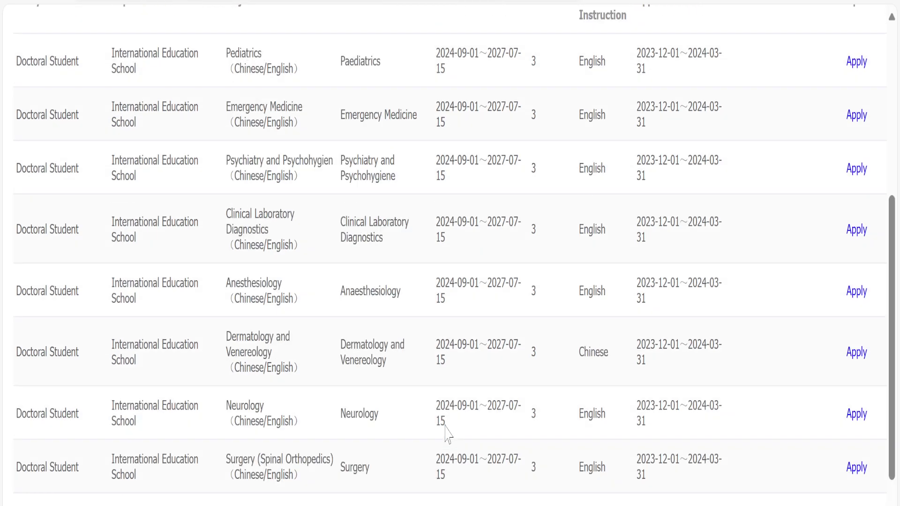
pyautogui.scroll(8, 447, 434)
pyautogui.click(478, 310)
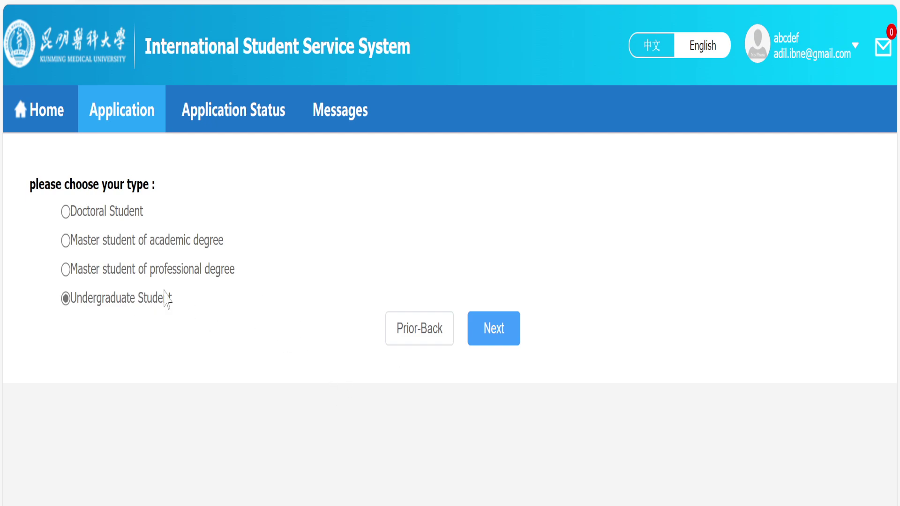
# Proceed as an Undergraduate Student and apply for the MBBS study plan to reach Step 1 Basic Info.
pyautogui.click(503, 335)
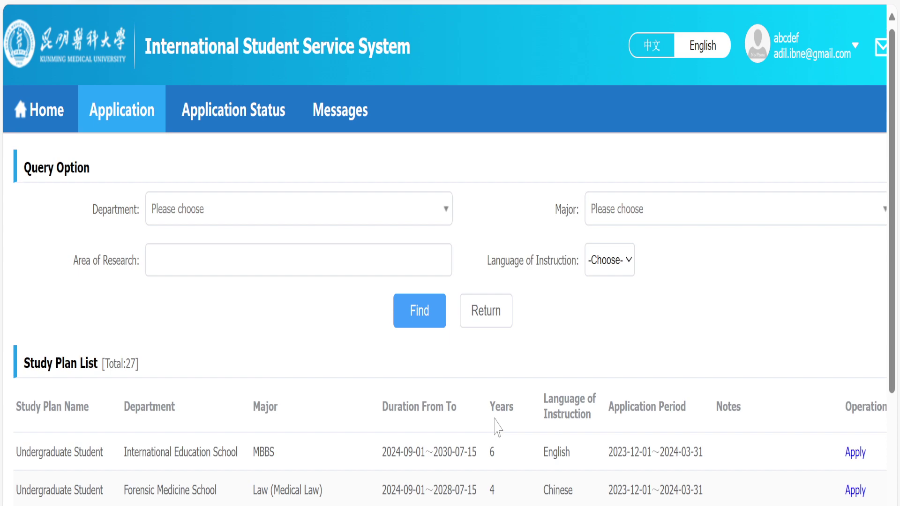
pyautogui.click(856, 451)
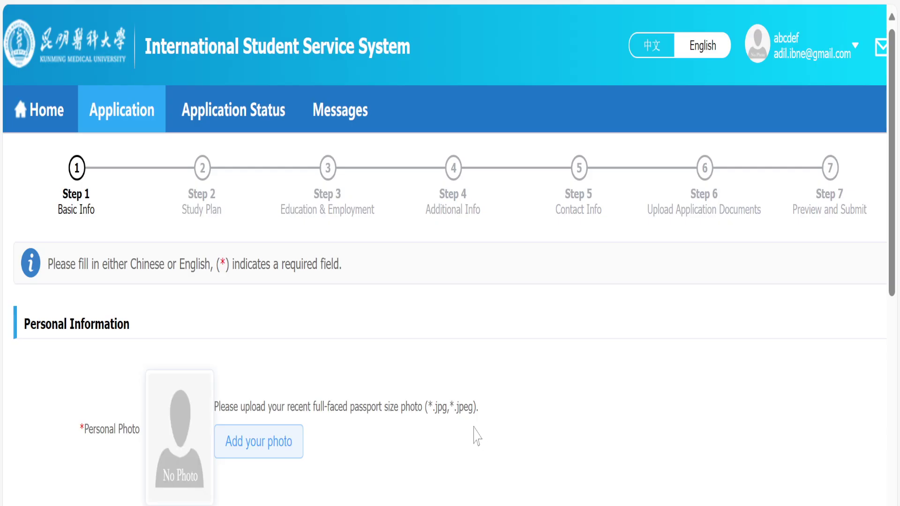
pyautogui.scroll(-5, 474, 433)
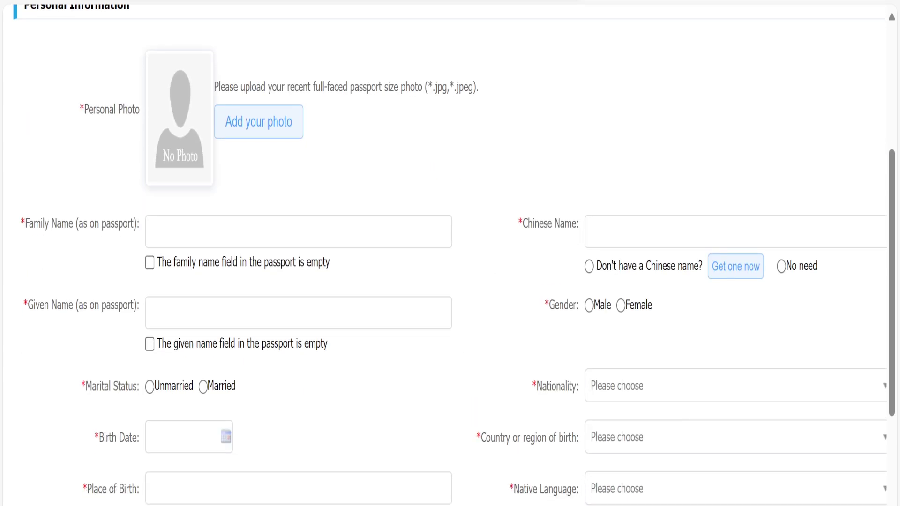
pyautogui.click(854, 7)
# Zoom the application page out to 75% in Edge.
pyautogui.click(763, 130)
pyautogui.click(763, 130)
pyautogui.click(763, 133)
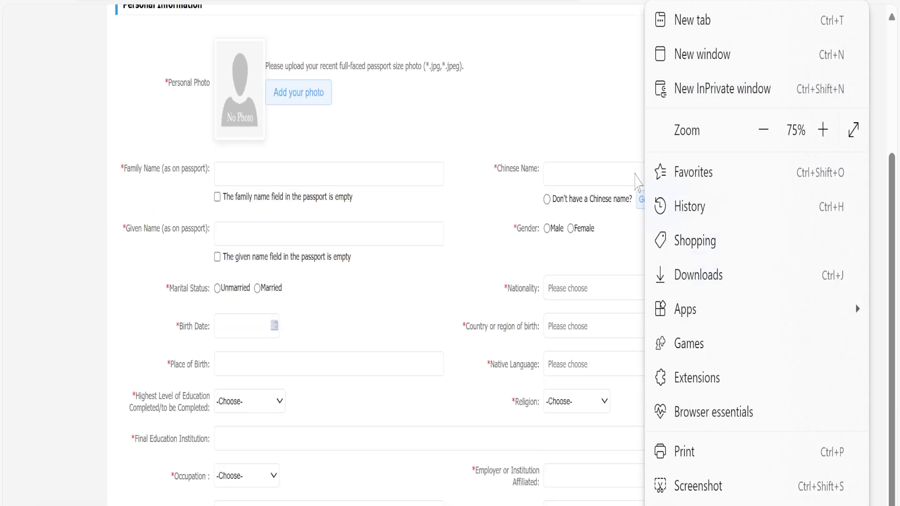
pyautogui.click(497, 239)
pyautogui.scroll(5, 469, 309)
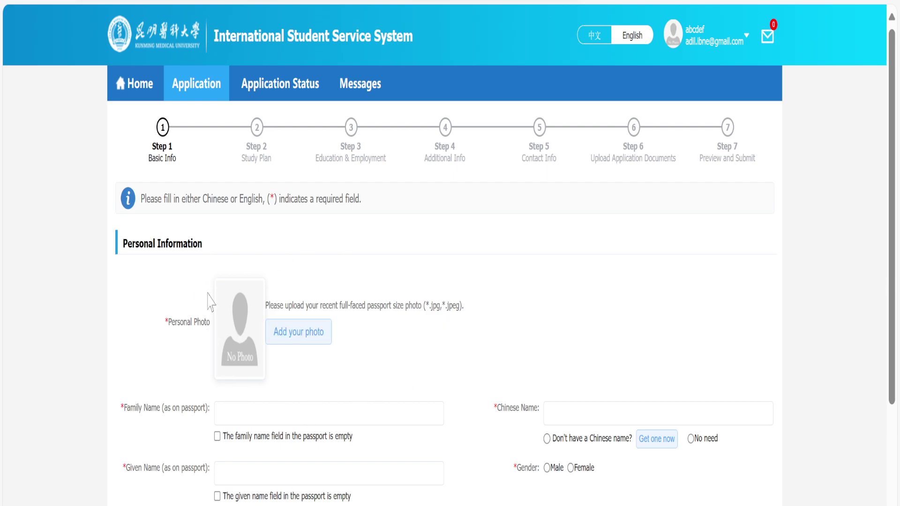
# Scroll through the Basic Info form and start the personal photo upload.
pyautogui.scroll(-2, 290, 335)
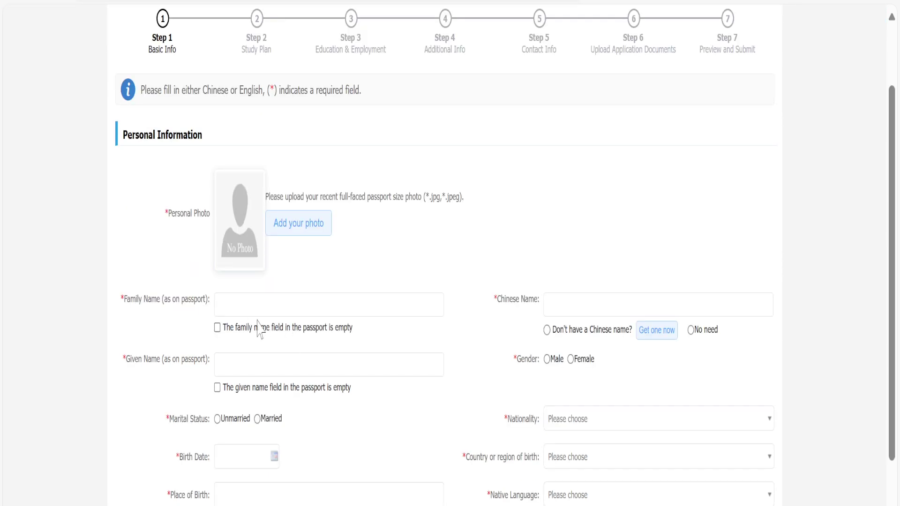
pyautogui.scroll(-6, 291, 325)
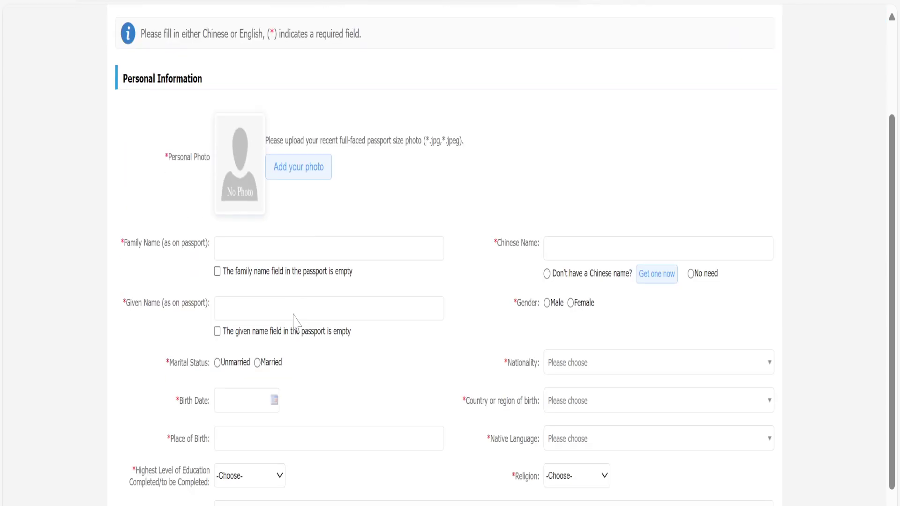
pyautogui.scroll(-2, 318, 281)
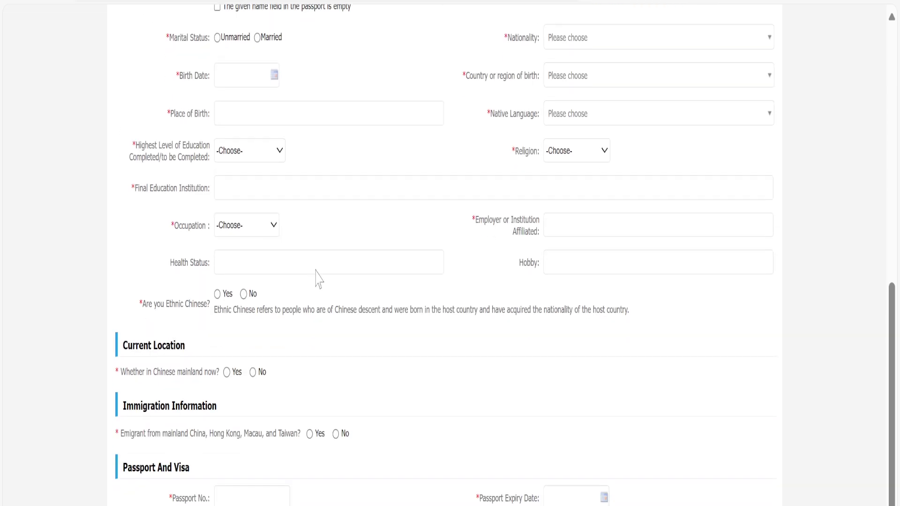
pyautogui.scroll(8, 318, 279)
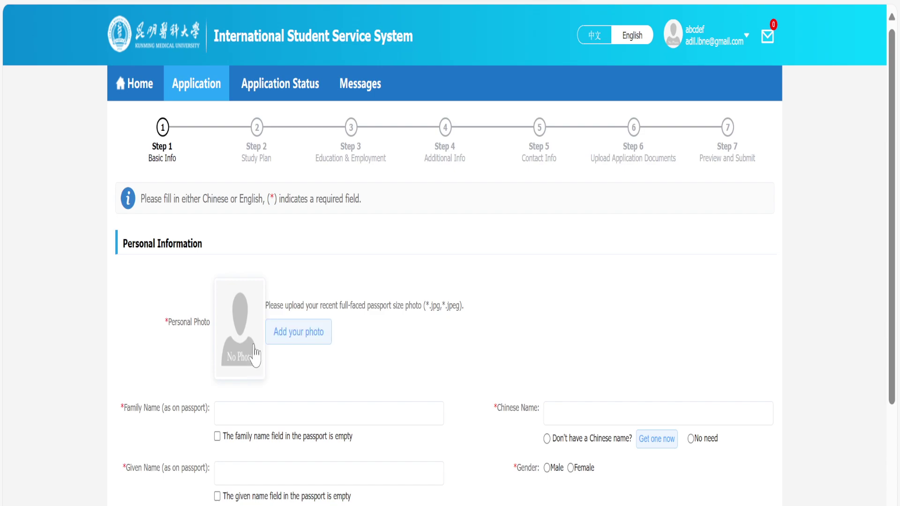
pyautogui.click(277, 332)
# Try the MBBS image from Downloads as the photo and dismiss the format error.
pyautogui.click(305, 333)
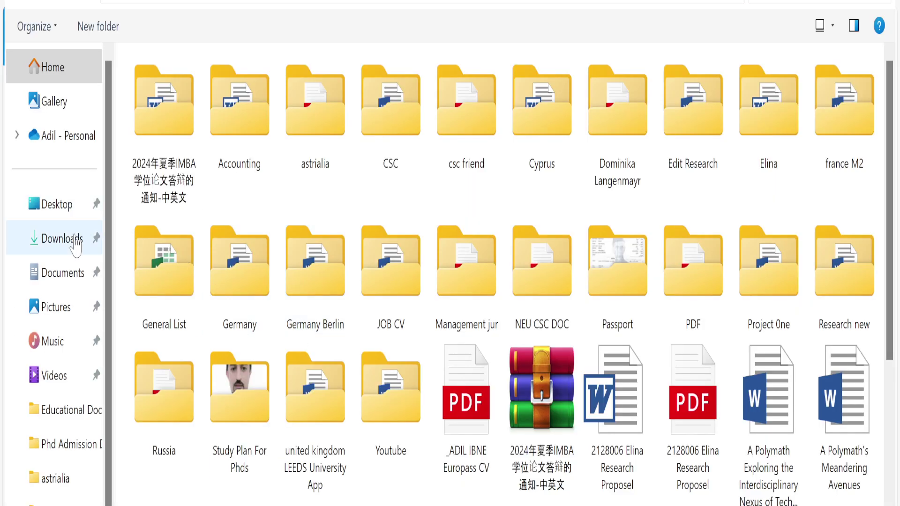
pyautogui.click(180, 214)
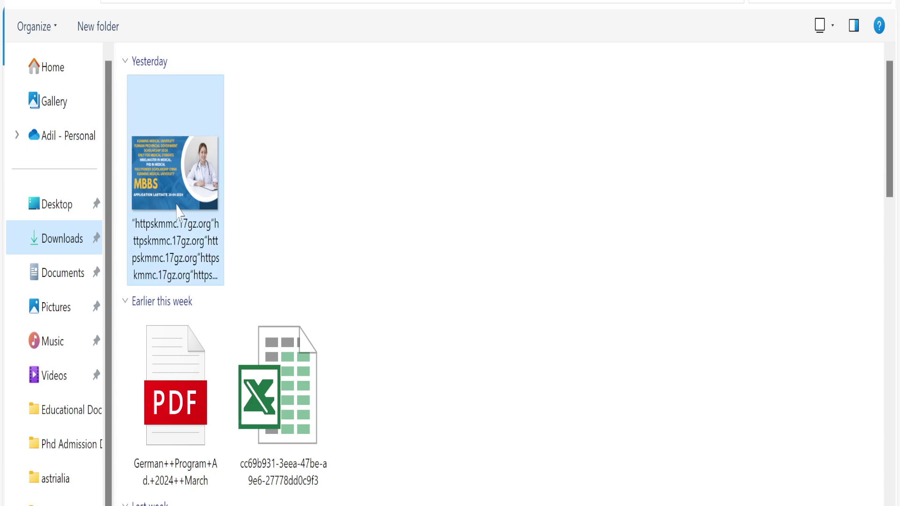
pyautogui.doubleClick(181, 214)
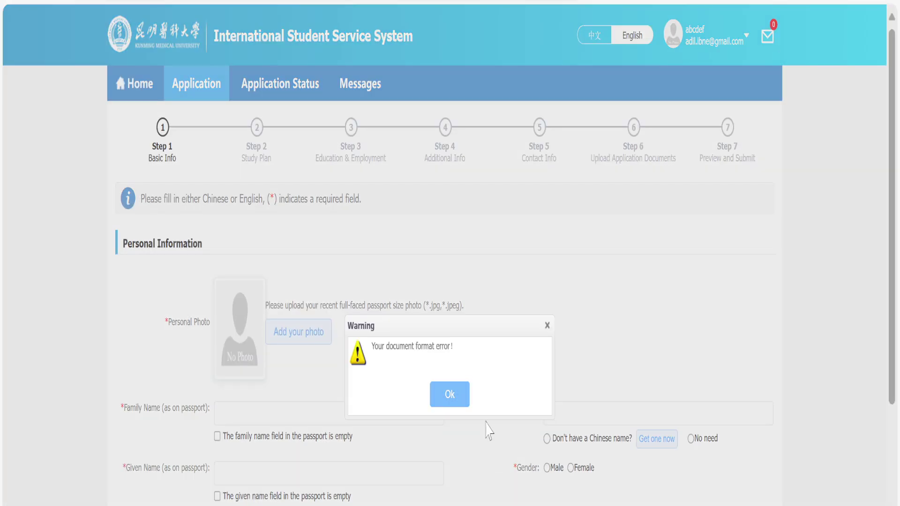
pyautogui.click(463, 396)
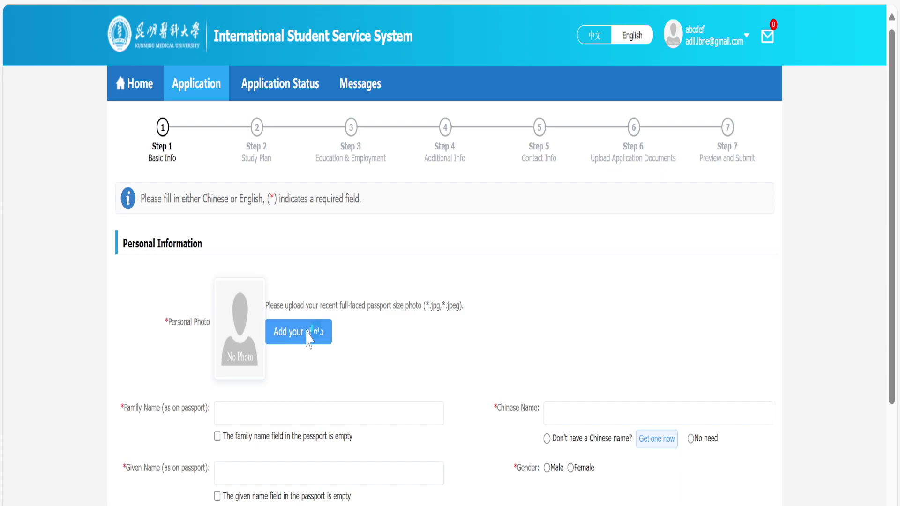
# Upload Pic from Desktop > Study Plan For Phds as the personal photo.
pyautogui.click(308, 337)
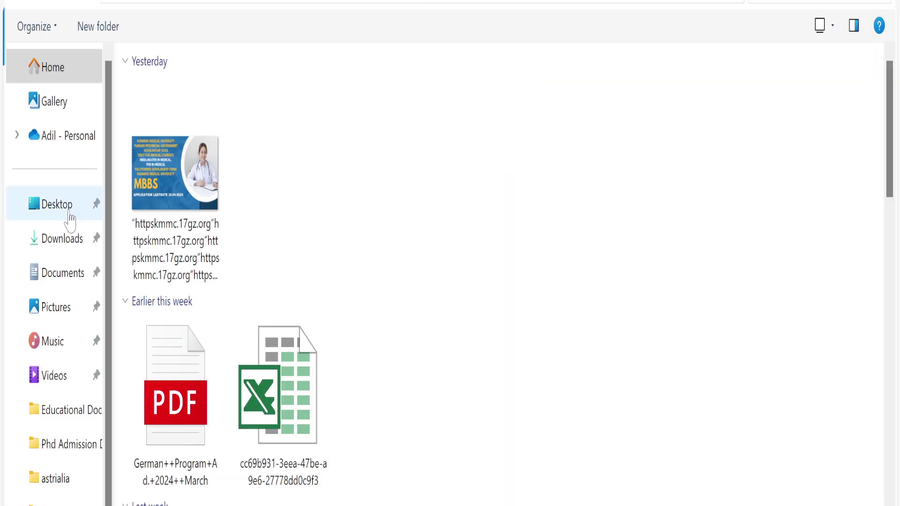
pyautogui.click(96, 206)
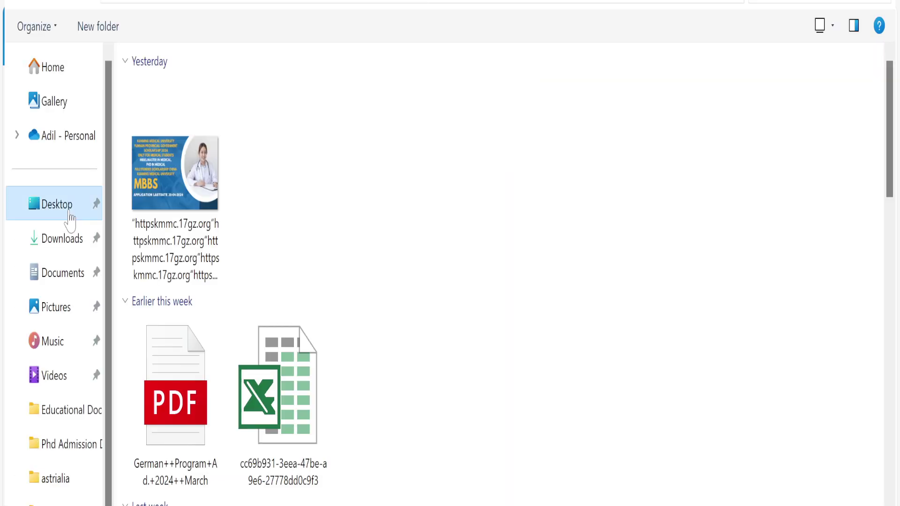
pyautogui.click(239, 391)
pyautogui.press('Return')
pyautogui.click(151, 138)
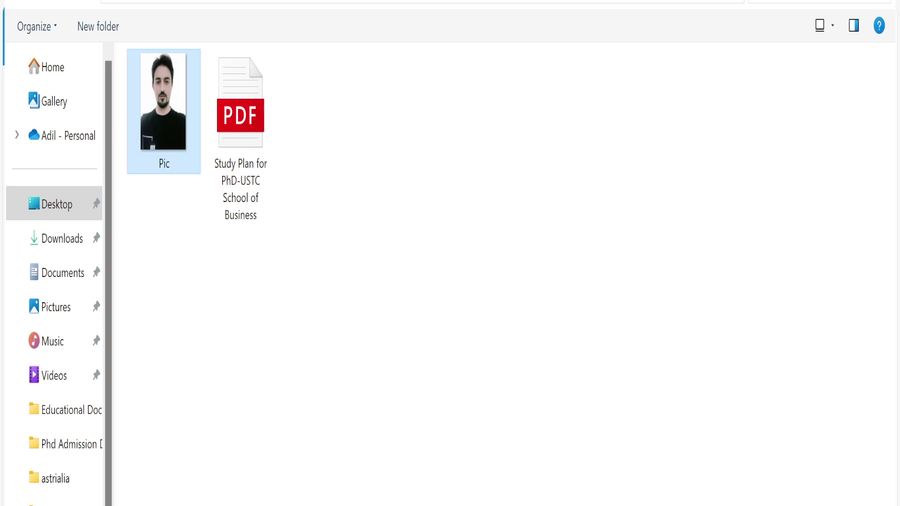
pyautogui.press('Return')
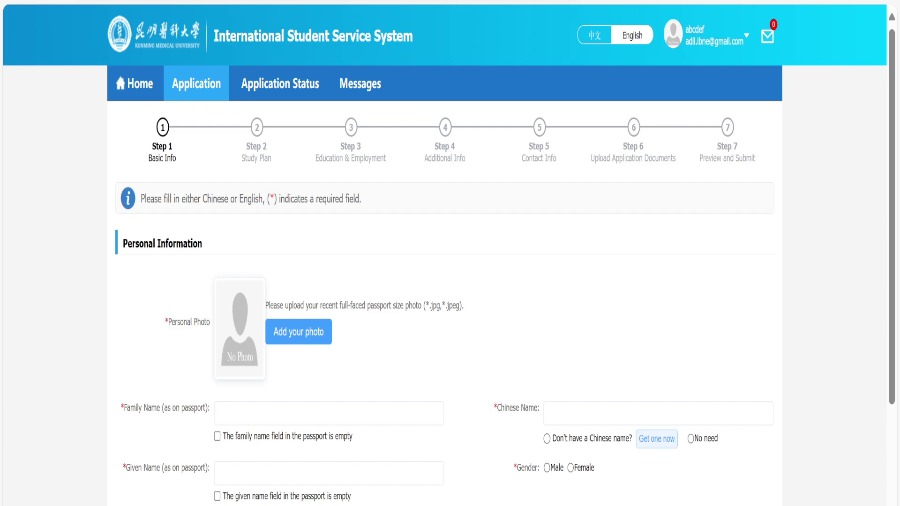
# Enter the family name, then fill and clear the Chinese Name field.
pyautogui.click(309, 337)
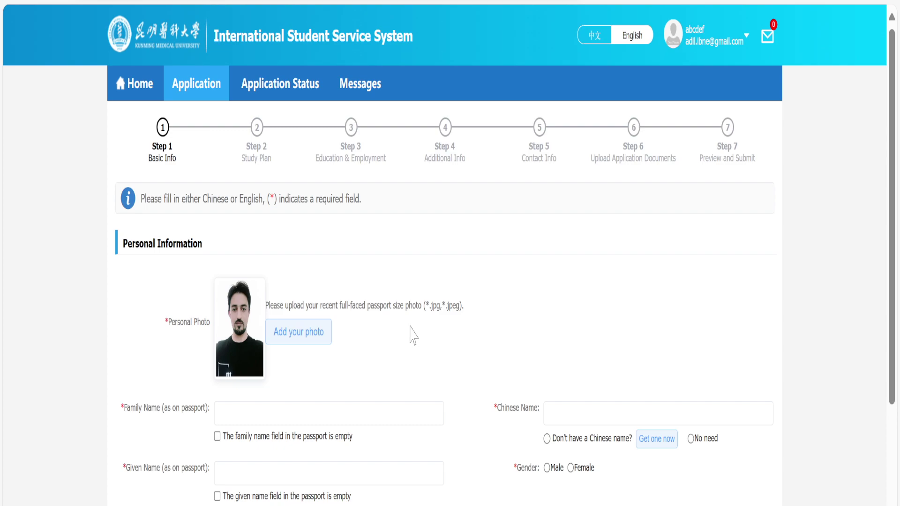
pyautogui.click(306, 413)
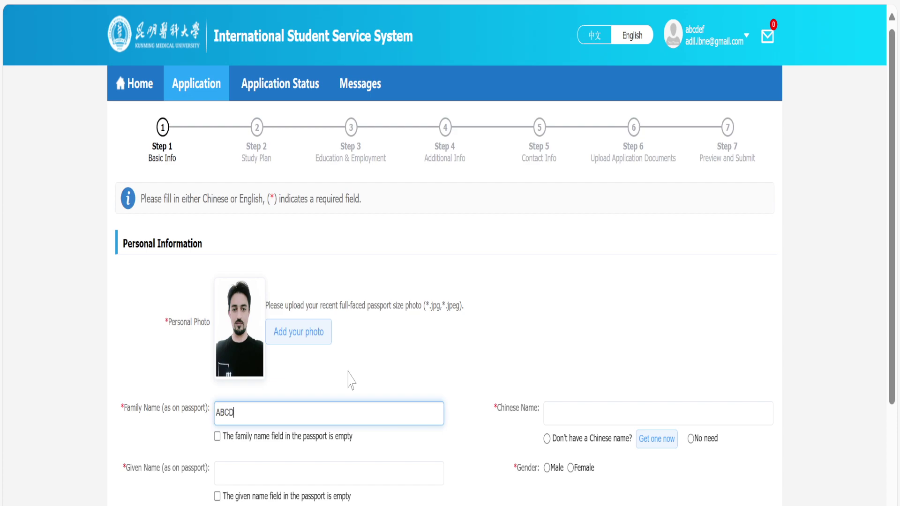
pyautogui.click(610, 414)
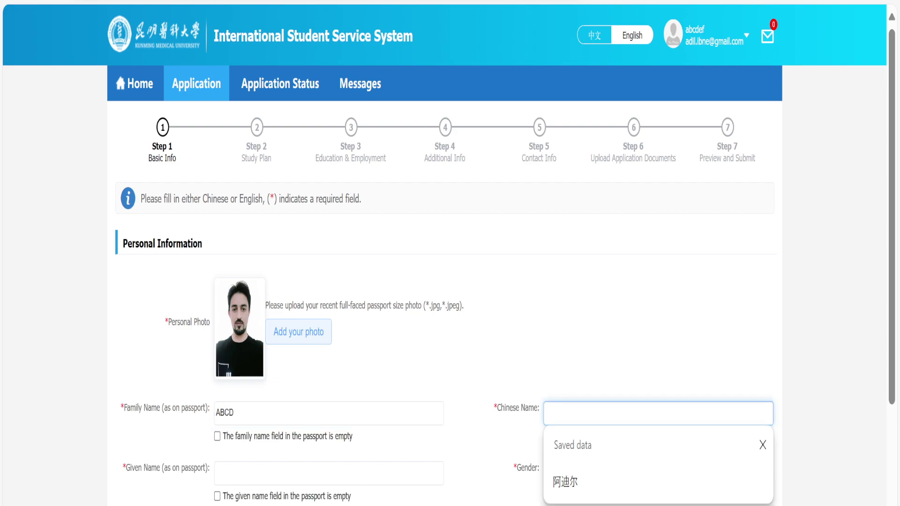
pyautogui.click(592, 486)
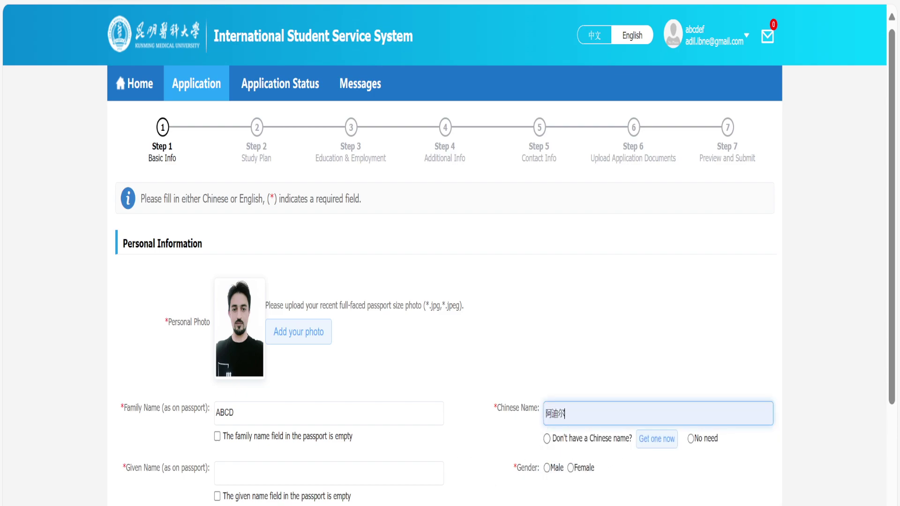
pyautogui.press('BackSpace')
pyautogui.press('BackSpace')
pyautogui.press('BackSpace')
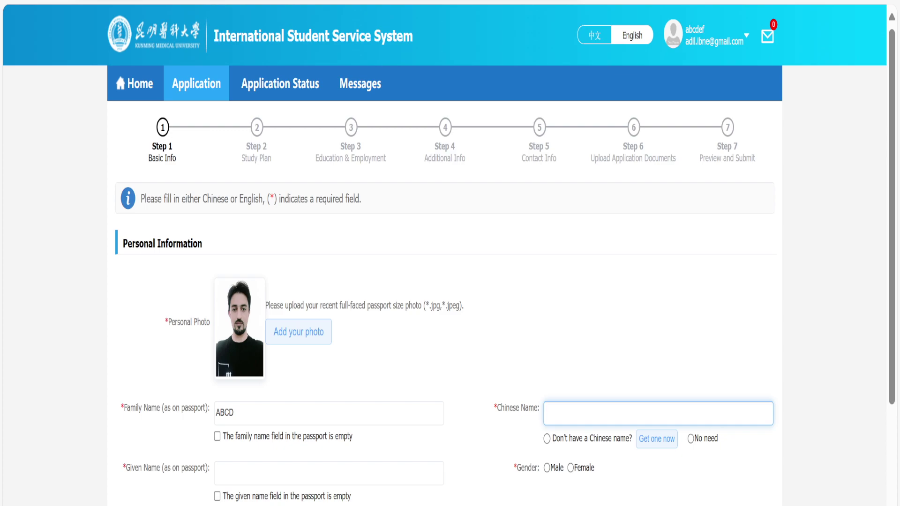
pyautogui.click(500, 438)
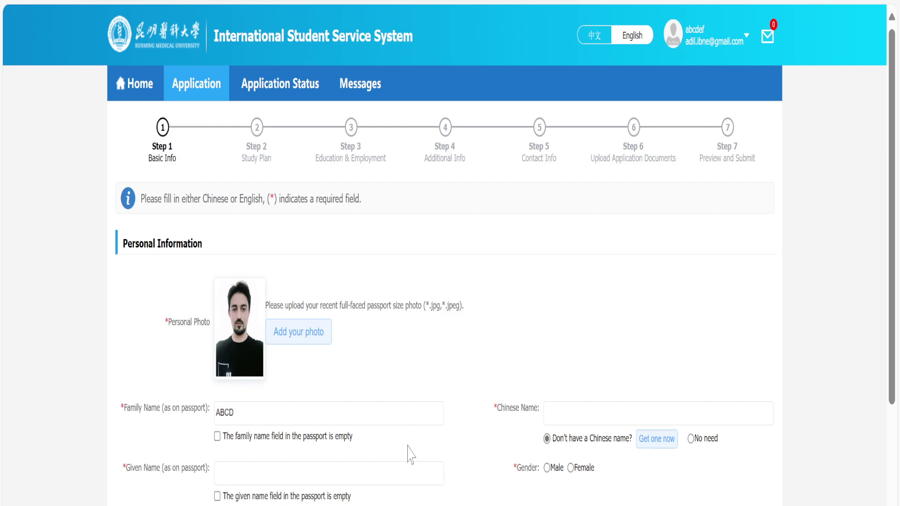
# Set Chinese Name to 'No need' and begin entering the given name.
pyautogui.click(549, 414)
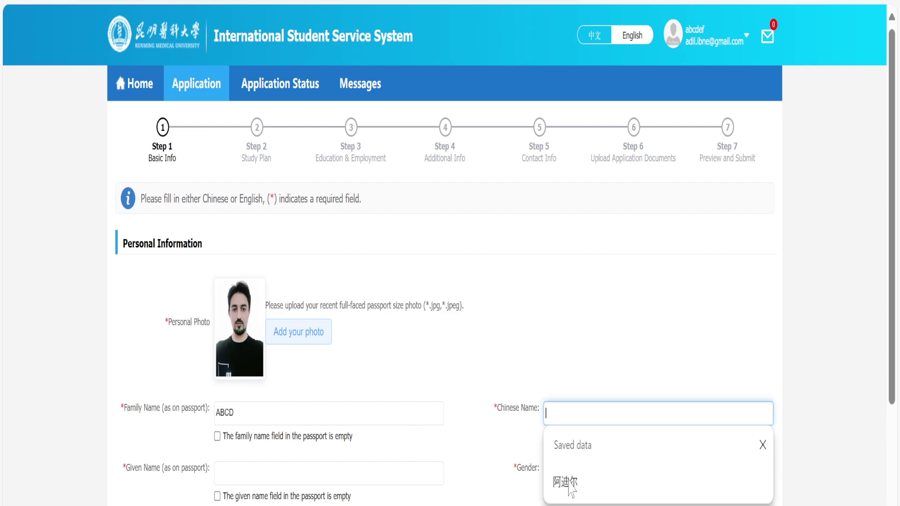
pyautogui.click(557, 477)
pyautogui.click(690, 439)
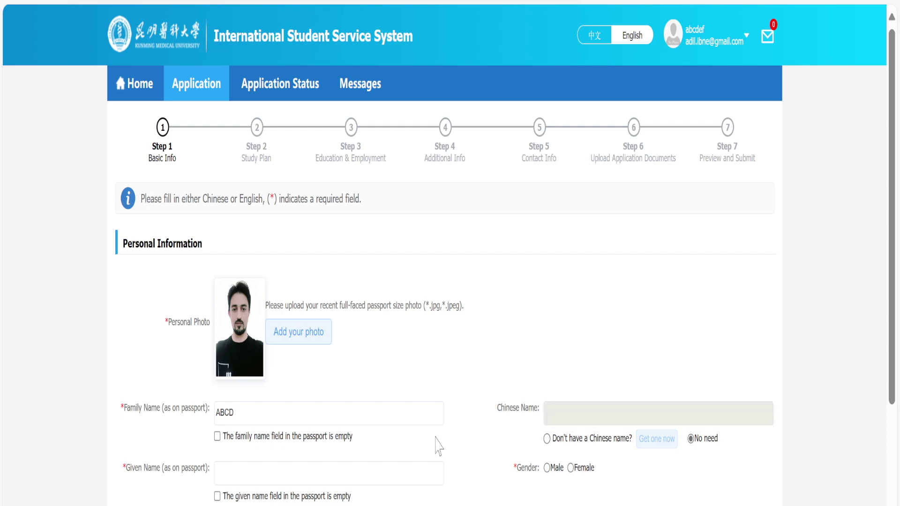
pyautogui.scroll(-2, 412, 464)
pyautogui.click(328, 365)
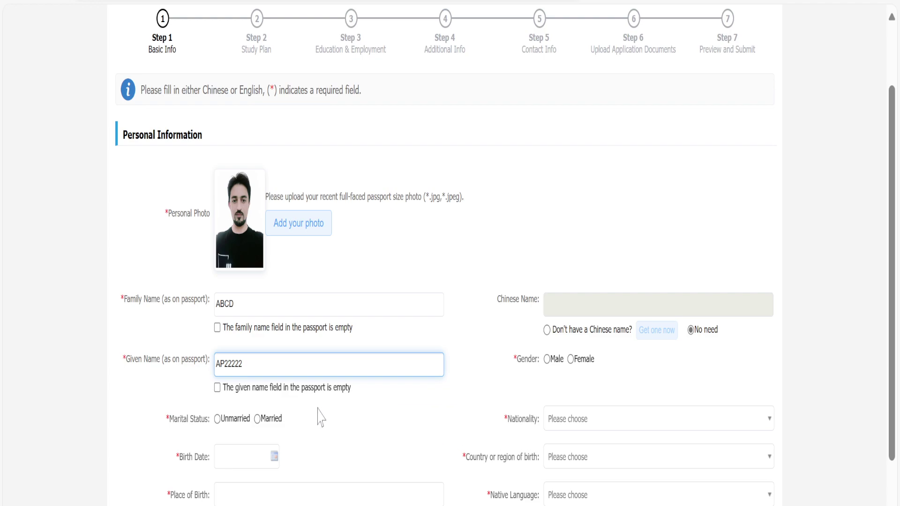
# Set marital status to Unmarried and gender to Male.
pyautogui.click(227, 421)
pyautogui.click(547, 360)
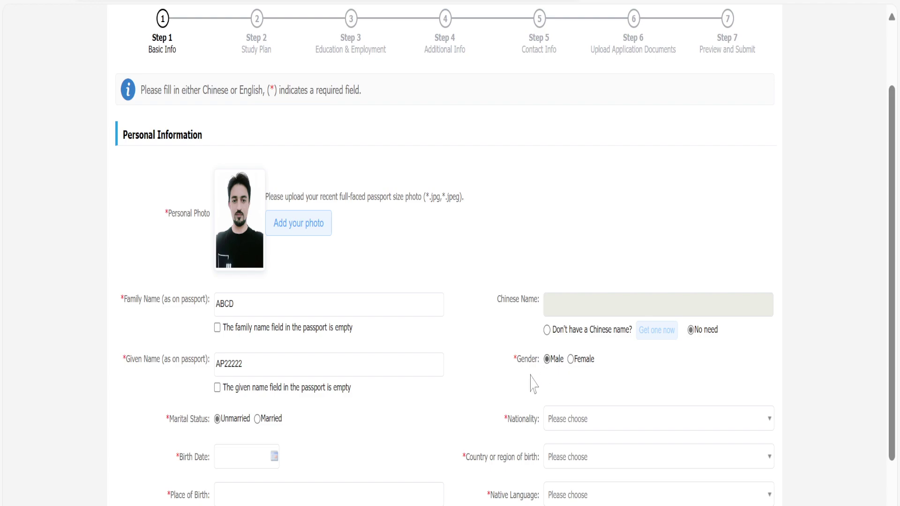
pyautogui.scroll(-2, 380, 459)
# Pick 1998-03-03 as the birth date from the calendar.
pyautogui.click(239, 347)
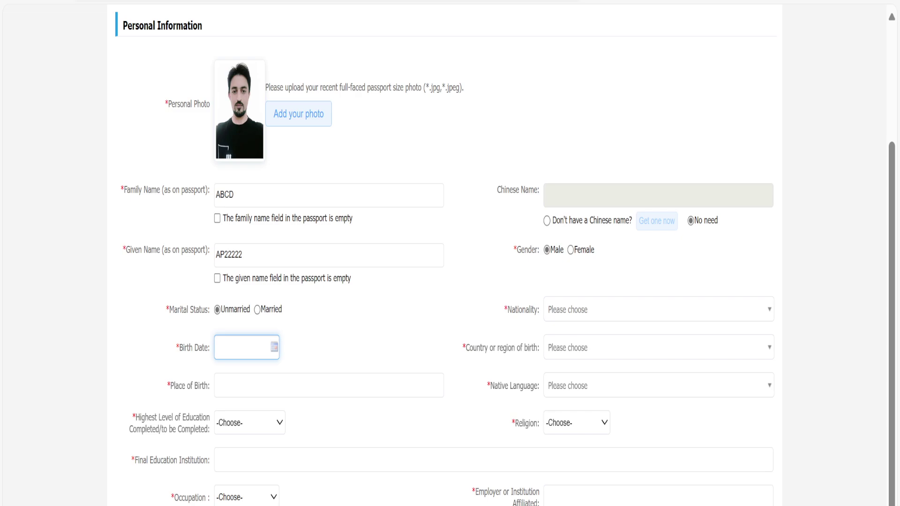
pyautogui.click(274, 347)
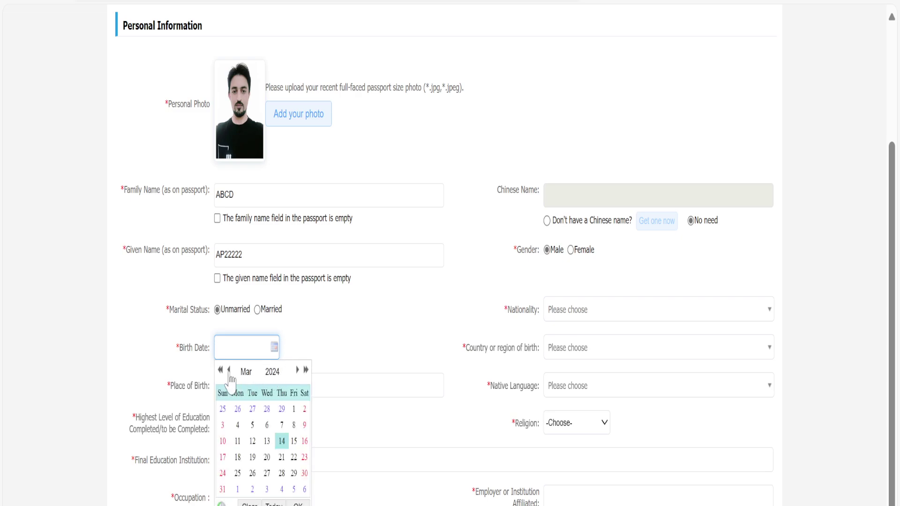
pyautogui.click(245, 372)
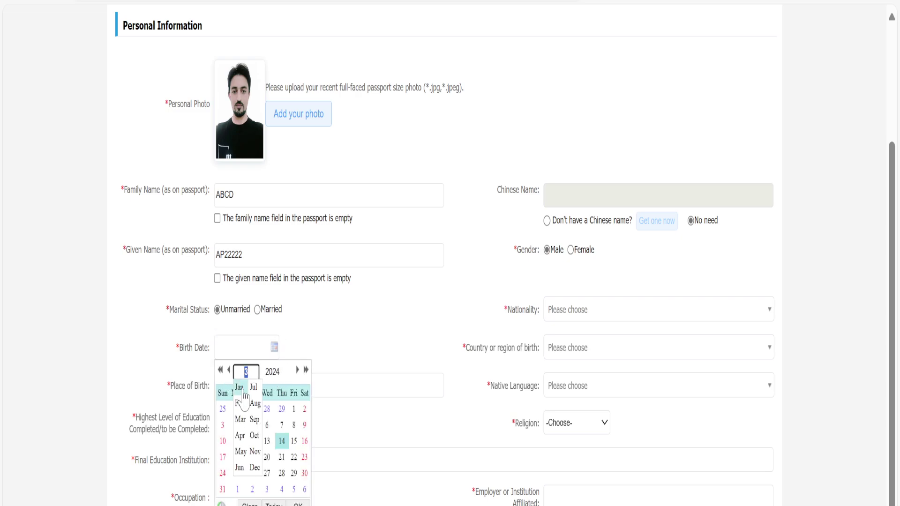
pyautogui.click(220, 371)
pyautogui.click(273, 372)
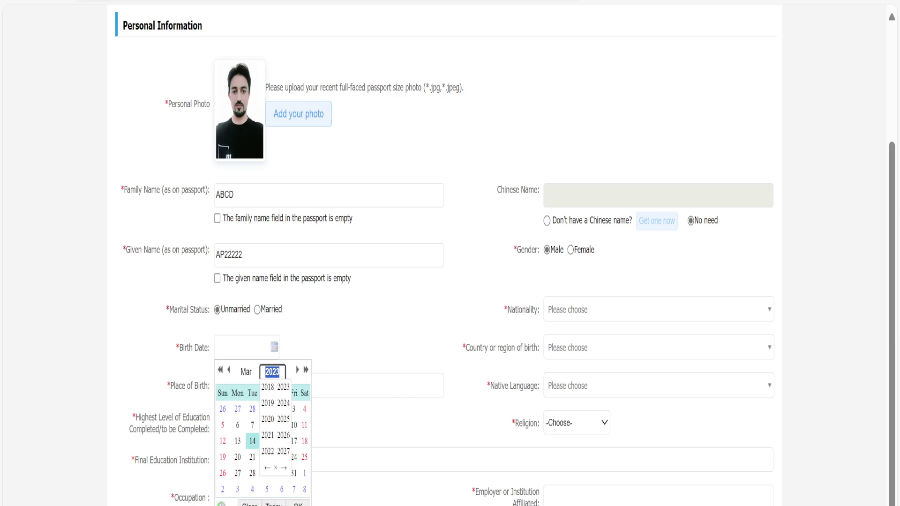
pyautogui.click(268, 387)
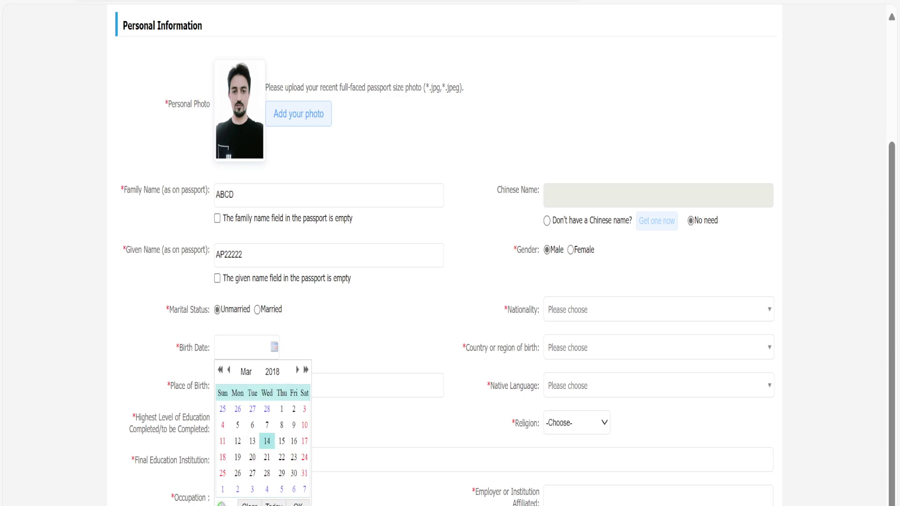
pyautogui.click(273, 372)
pyautogui.click(268, 388)
pyautogui.click(272, 371)
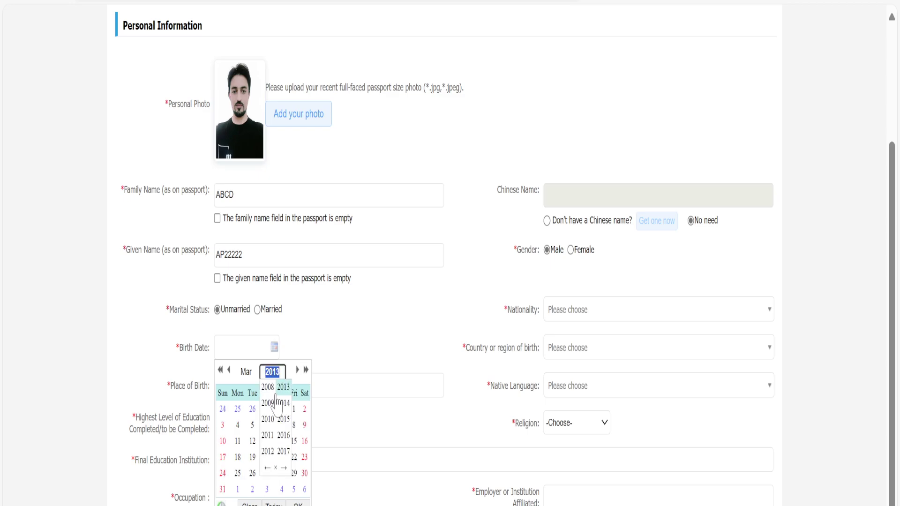
pyautogui.click(268, 387)
pyautogui.click(272, 371)
pyautogui.click(267, 387)
pyautogui.click(272, 371)
pyautogui.click(268, 387)
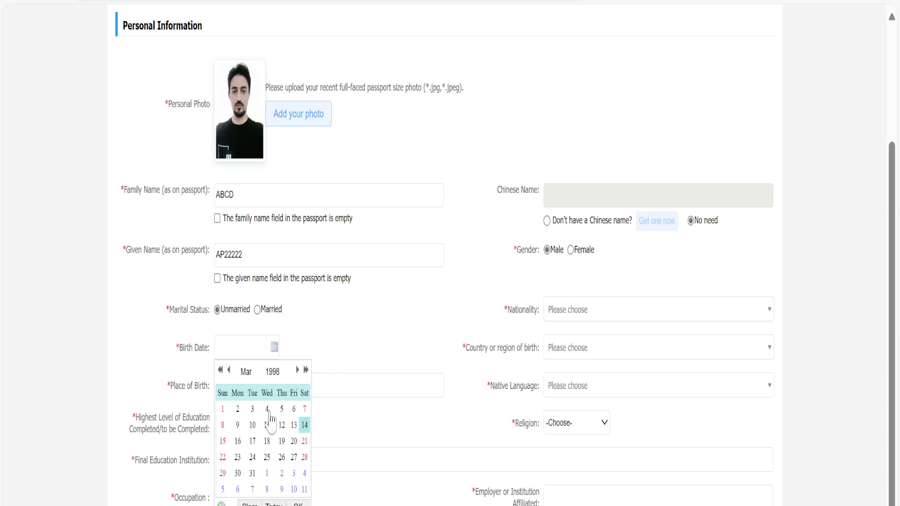
pyautogui.click(253, 410)
pyautogui.click(338, 331)
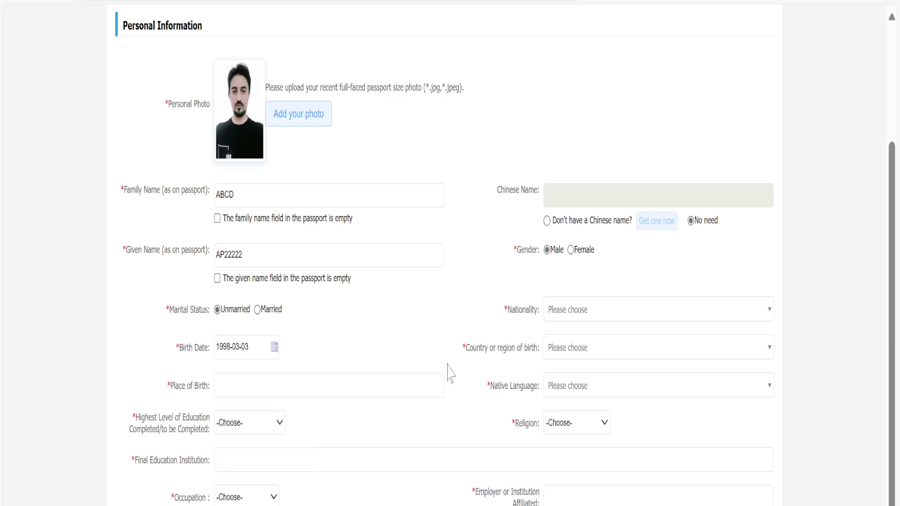
# Set nationality to Pakistan and native language to Urdu.
pyautogui.click(656, 310)
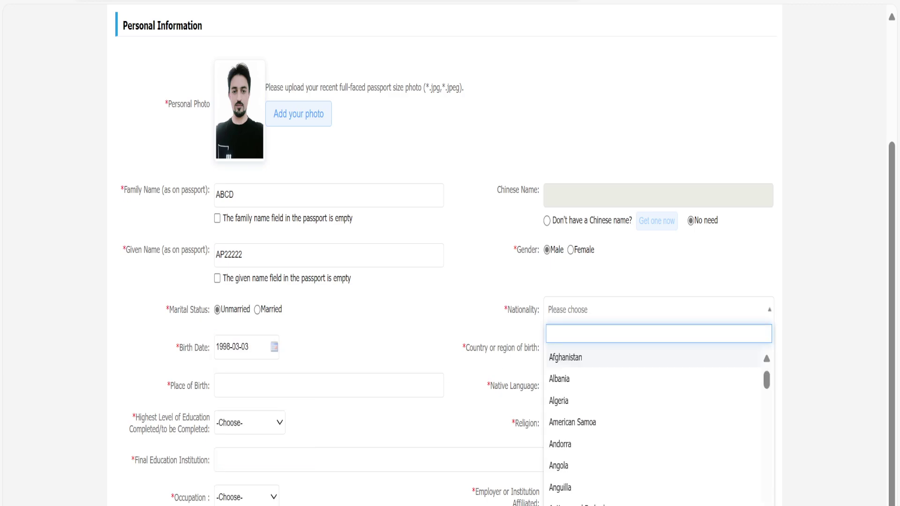
pyautogui.write('PAK')
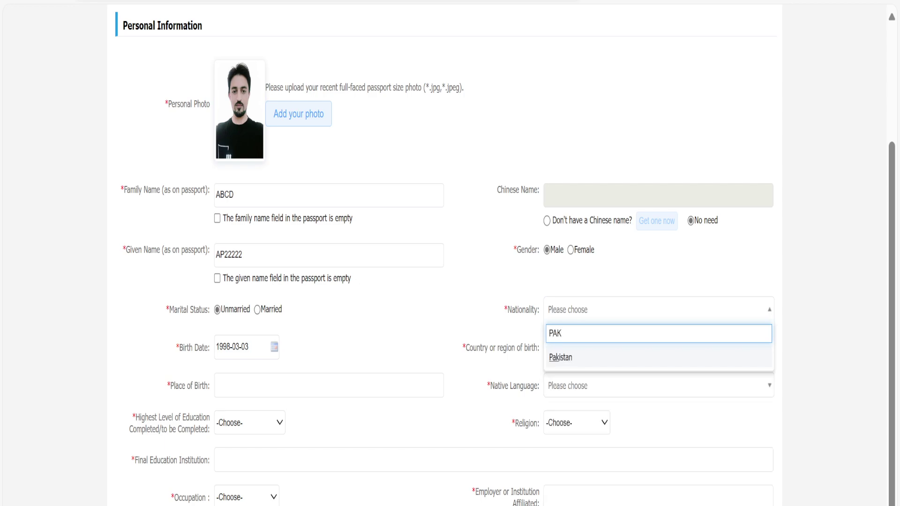
pyautogui.click(639, 365)
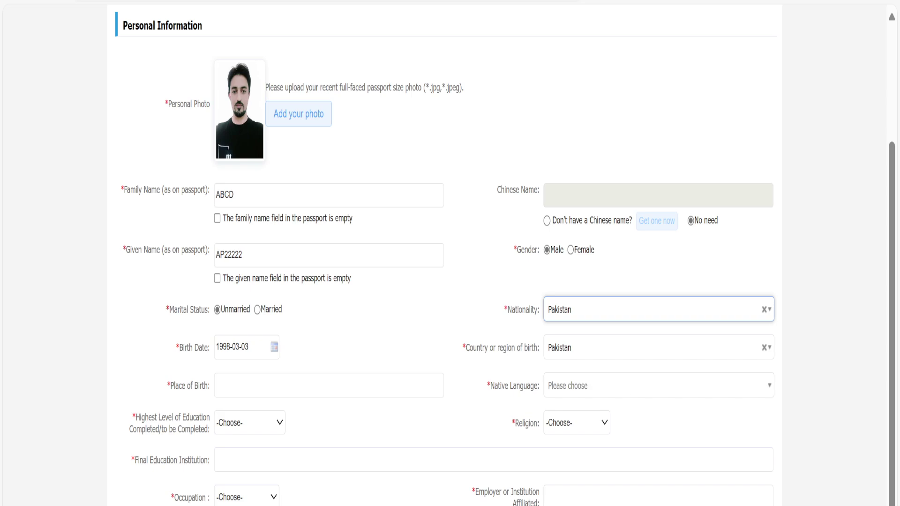
pyautogui.click(656, 386)
pyautogui.write('URD')
pyautogui.click(645, 435)
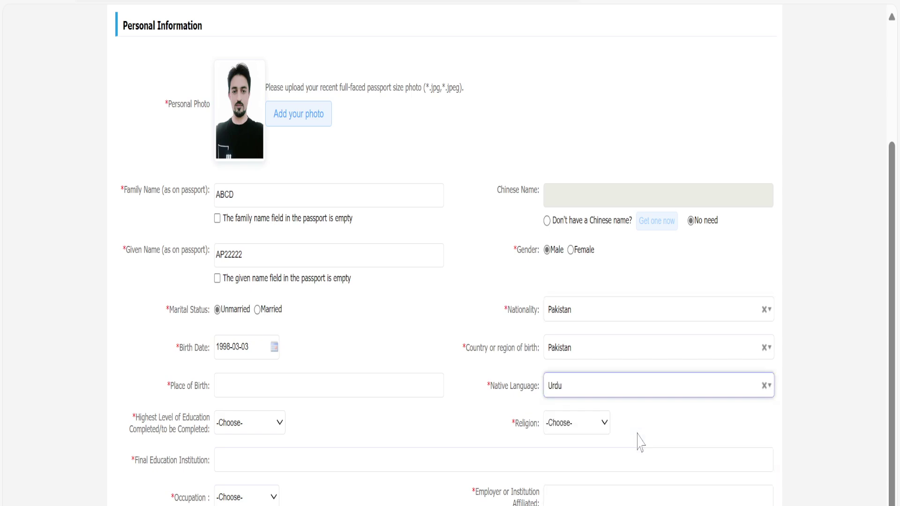
# Set religion to Islam and place of birth to ISLAMABAD.
pyautogui.click(591, 429)
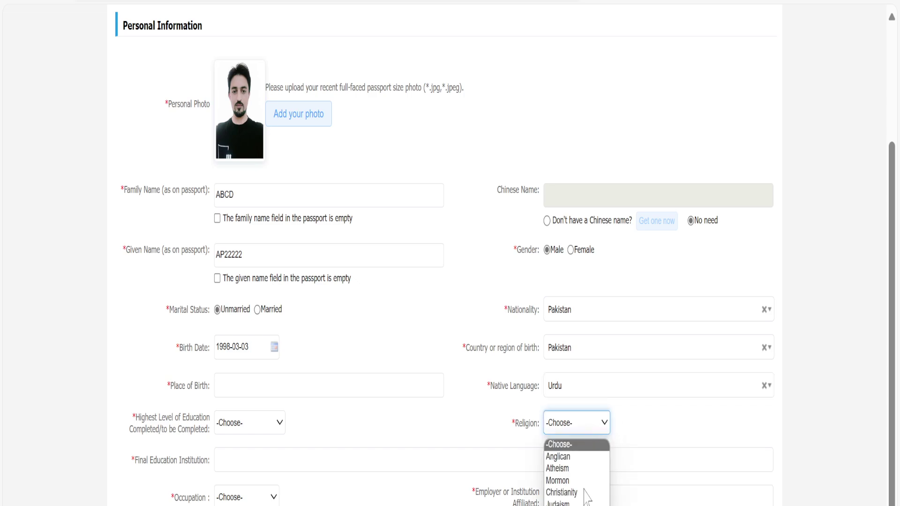
pyautogui.press('i')
pyautogui.press('Return')
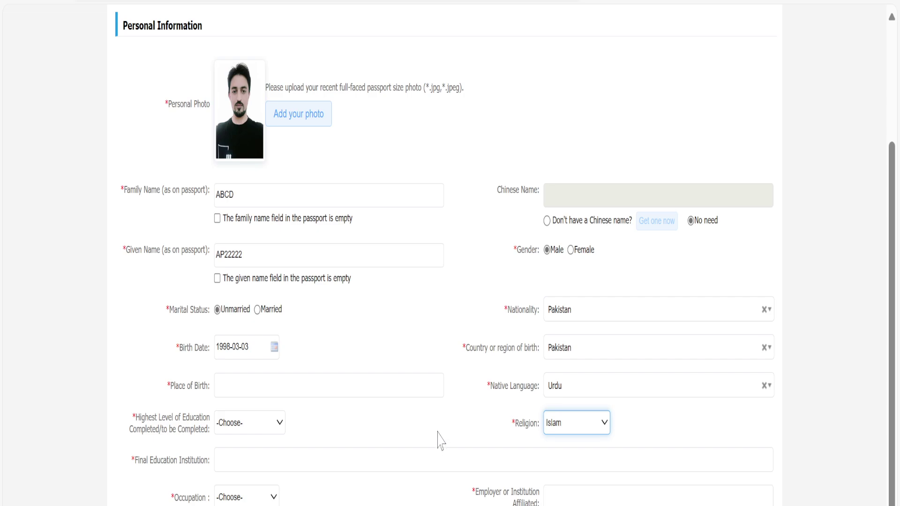
pyautogui.click(328, 388)
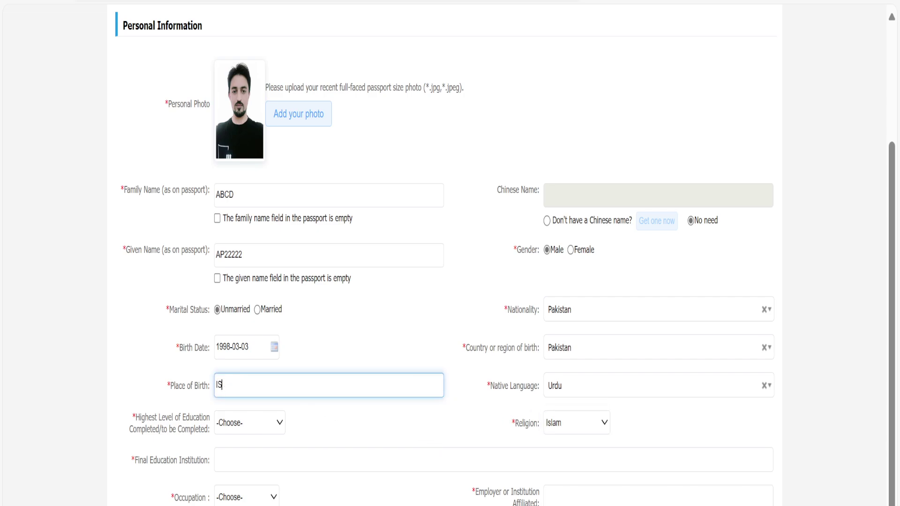
pyautogui.write('ABAD')
pyautogui.click(272, 423)
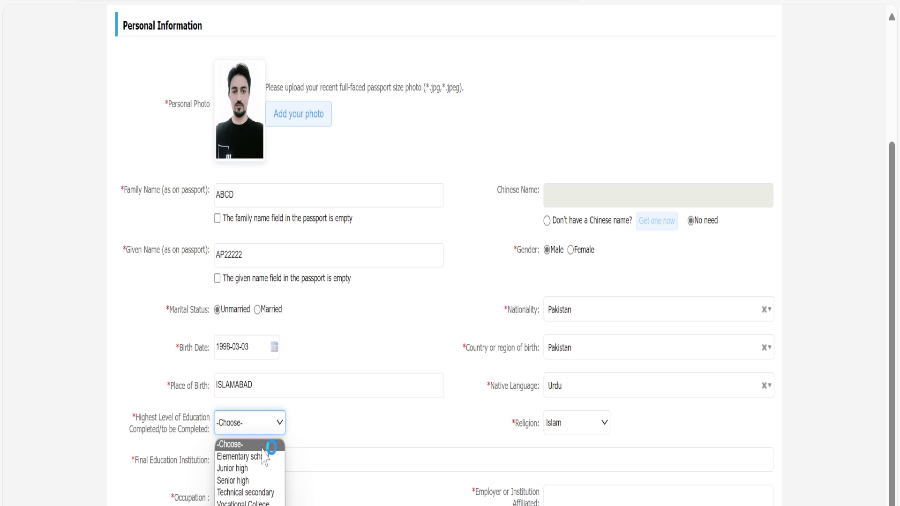
# Try Dr. and Master, then settle the highest education level on Senior high.
pyautogui.click(259, 483)
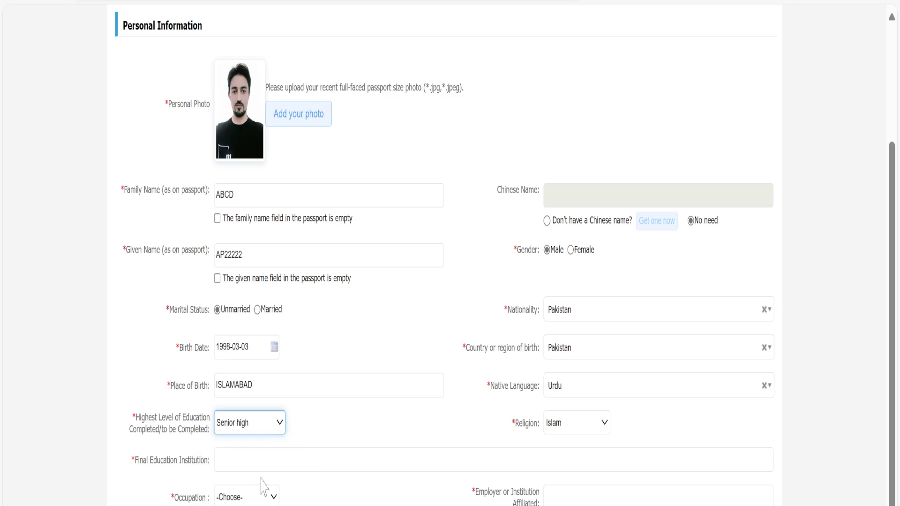
pyautogui.click(274, 423)
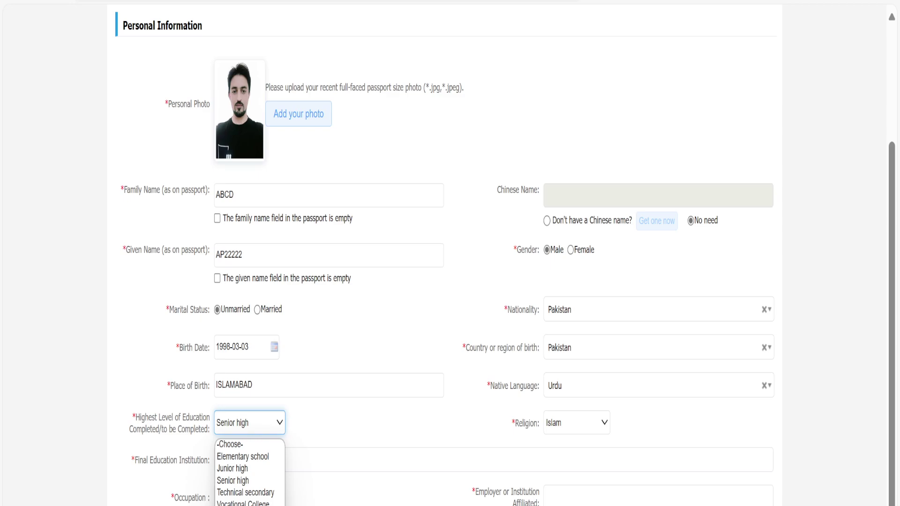
pyautogui.press('d')
pyautogui.press('Return')
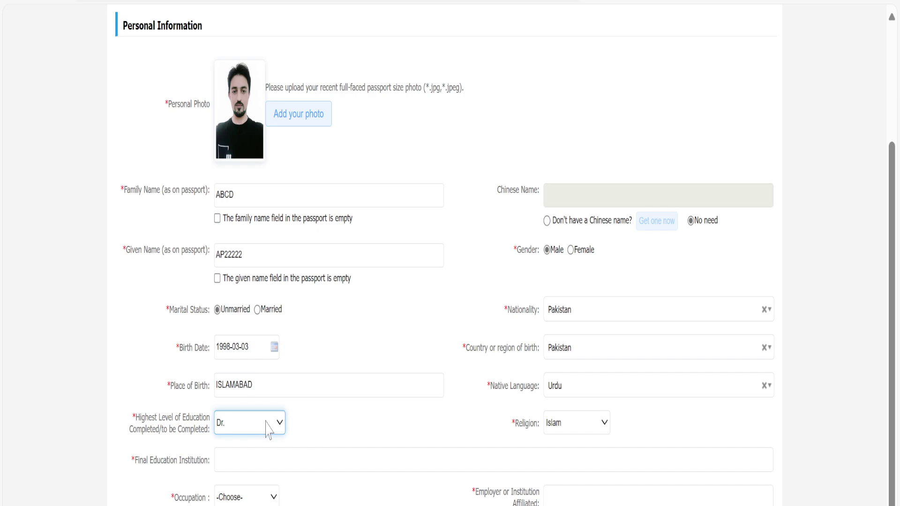
pyautogui.click(266, 423)
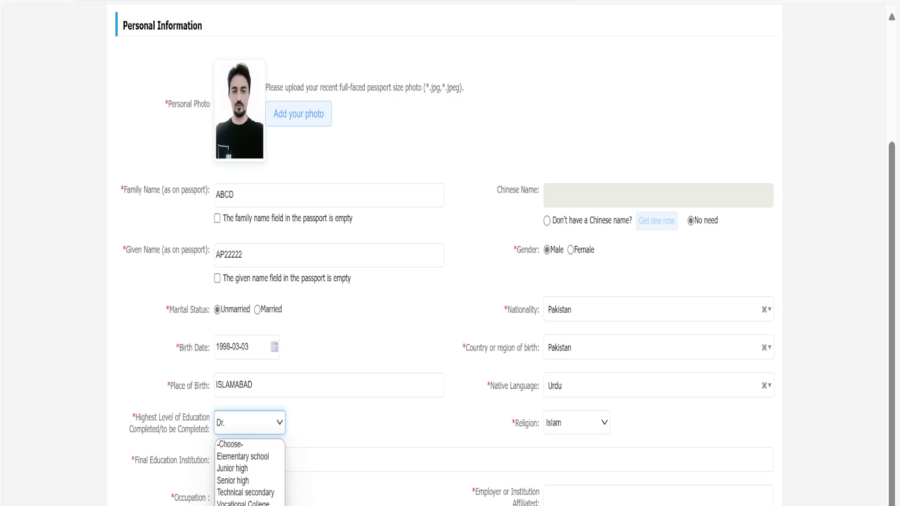
pyautogui.press('Up')
pyautogui.press('Return')
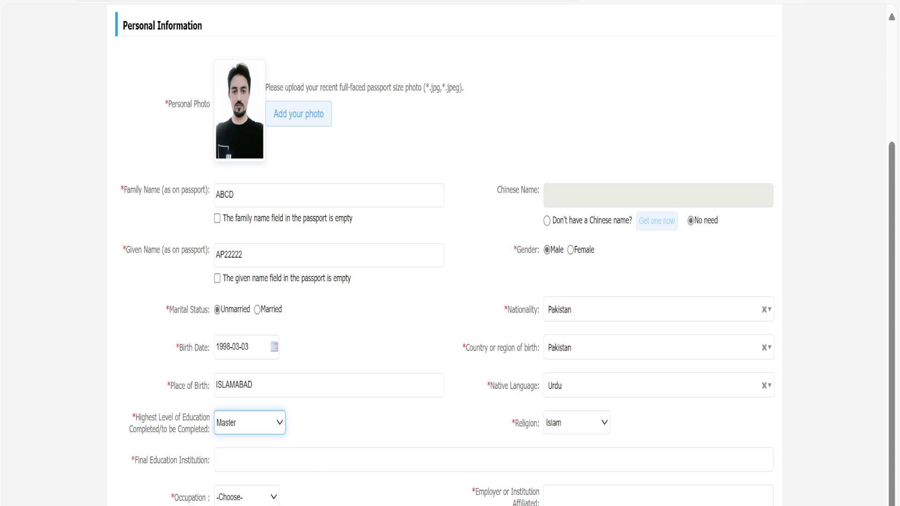
pyautogui.click(273, 422)
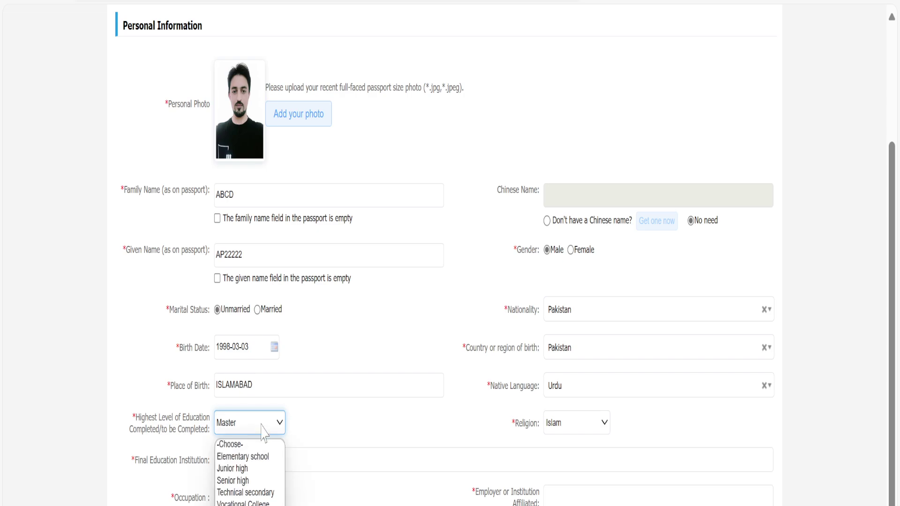
pyautogui.click(257, 481)
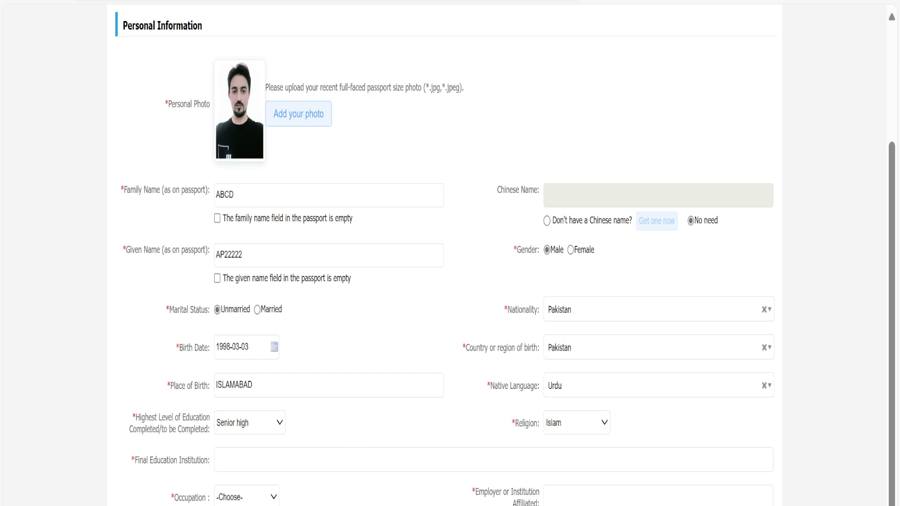
pyautogui.click(297, 458)
# Enter ABCDEFGH as final education institution and set occupation to Student.
pyautogui.write('ABCDEFGH')
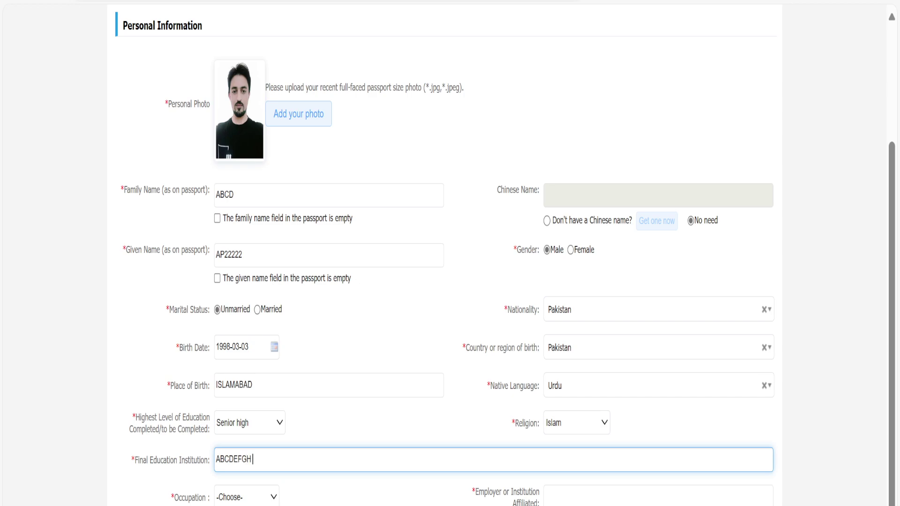
pyautogui.press('Tab')
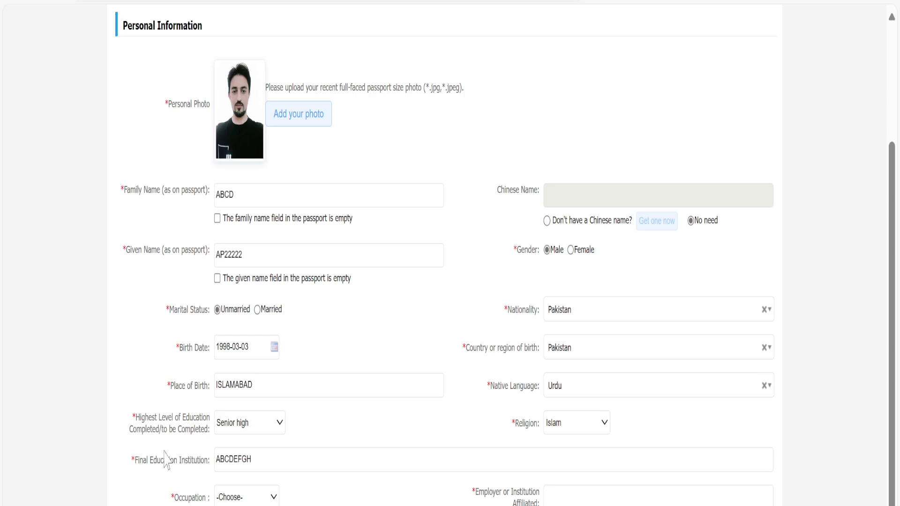
pyautogui.click(270, 500)
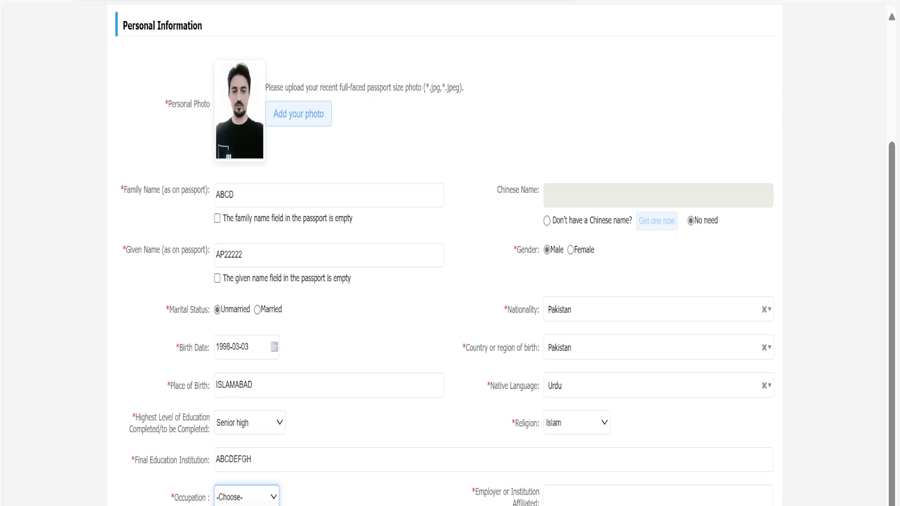
pyautogui.press('Down')
pyautogui.scroll(3, 313, 497)
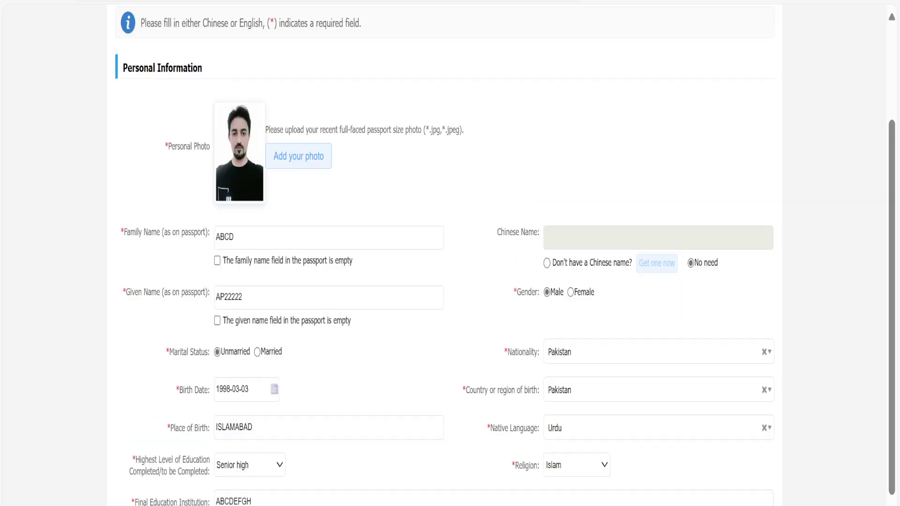
pyautogui.scroll(-8, 313, 497)
pyautogui.scroll(-1, 468, 370)
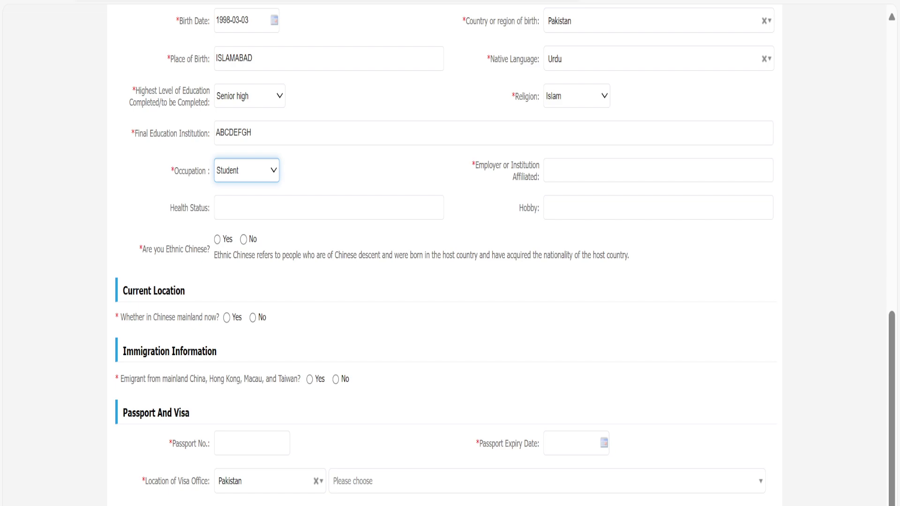
# Set the employer to KMU and health status to FIT.
pyautogui.click(609, 171)
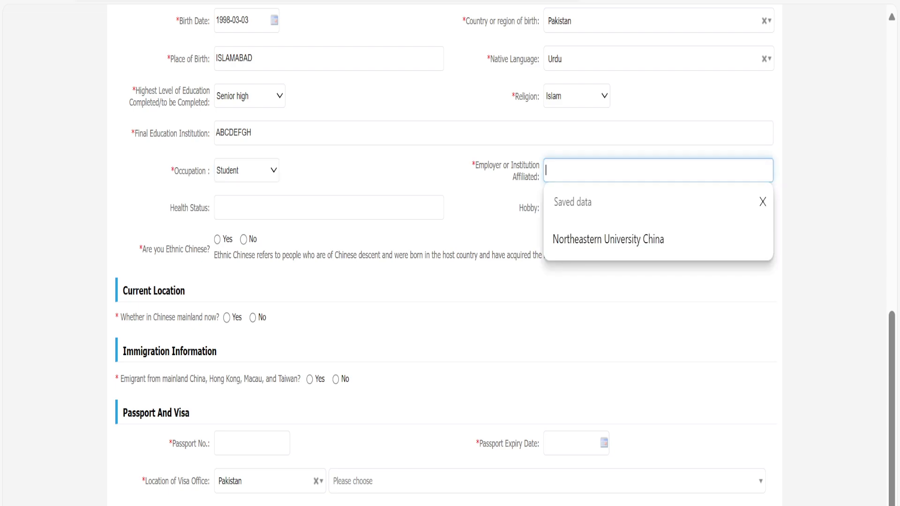
pyautogui.click(483, 185)
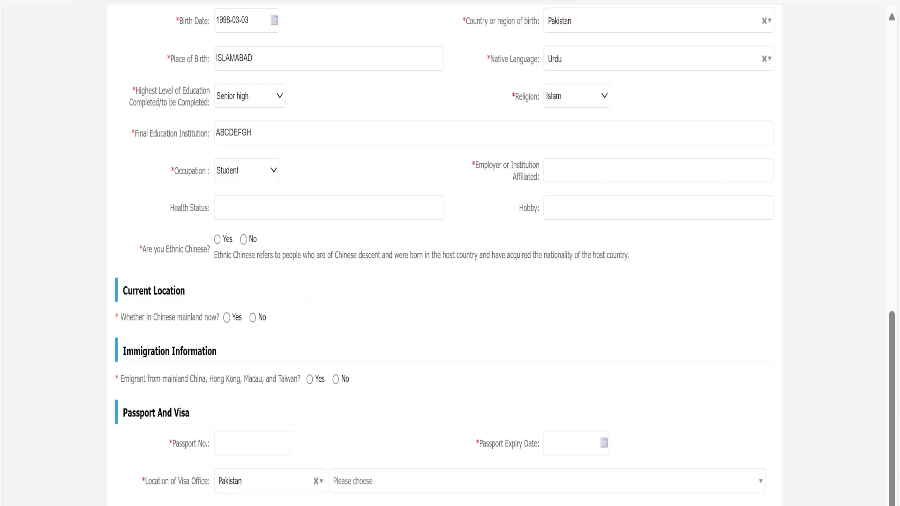
pyautogui.click(656, 170)
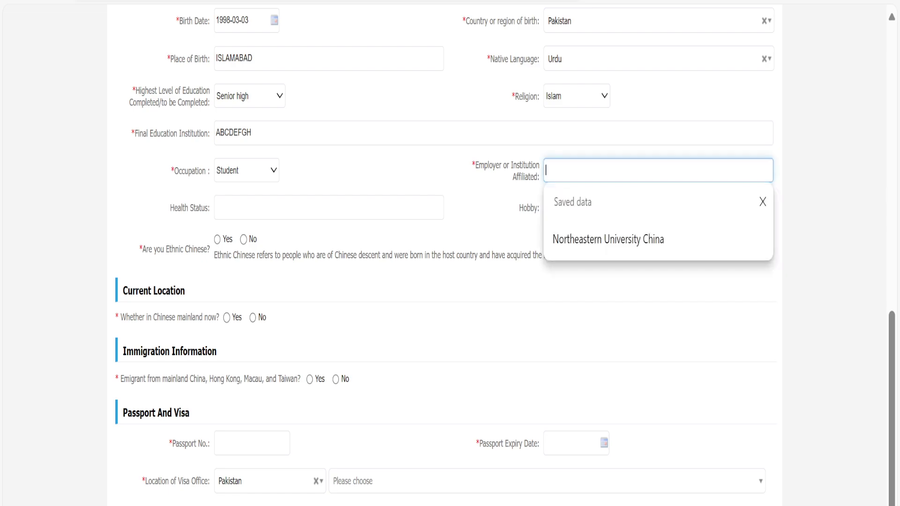
pyautogui.write('KMU')
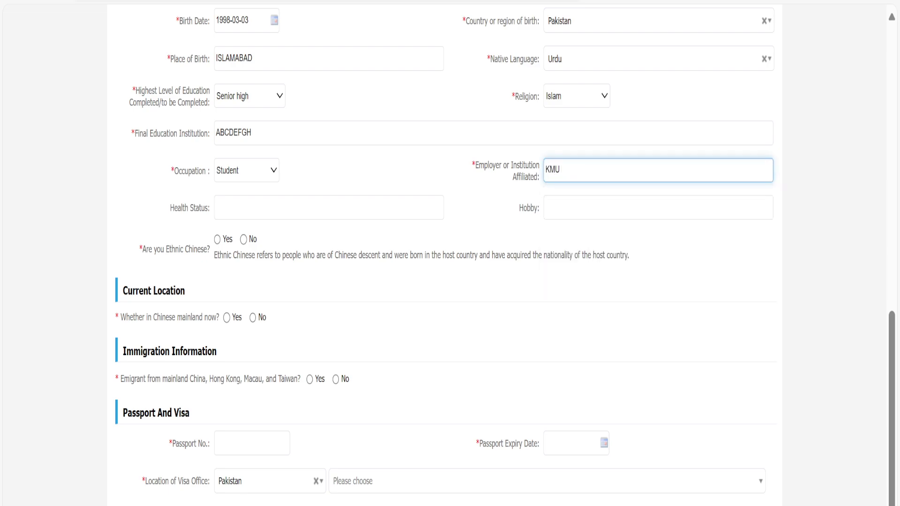
pyautogui.click(481, 205)
pyautogui.click(328, 207)
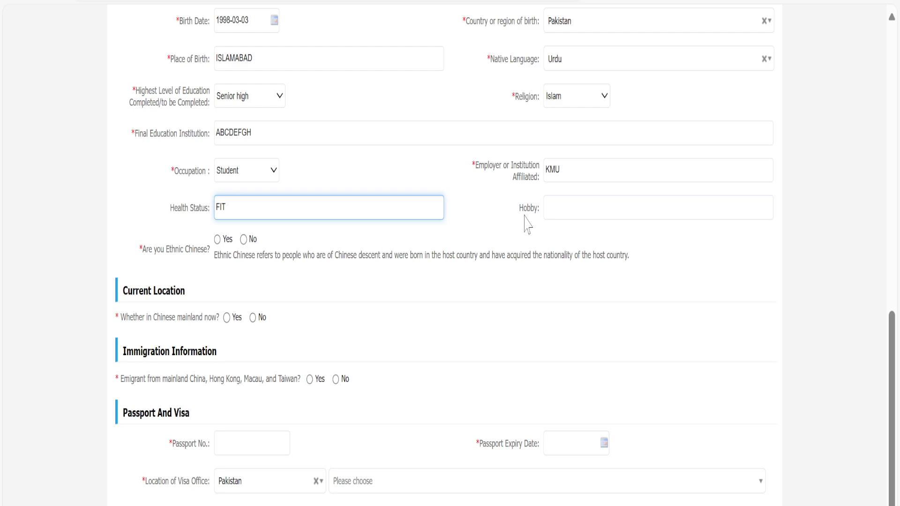
pyautogui.click(501, 231)
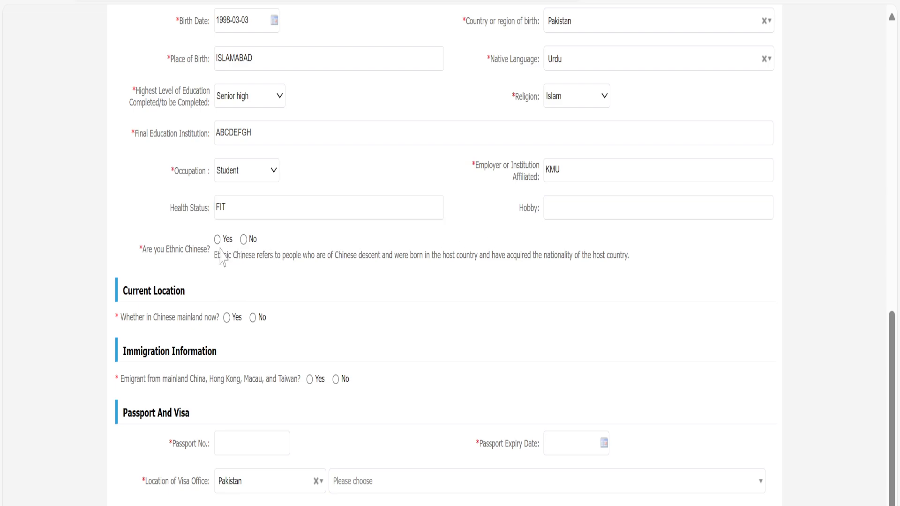
# Answer No to the ethnic Chinese, mainland China and emigrant questions.
pyautogui.click(243, 239)
pyautogui.click(252, 317)
pyautogui.click(336, 380)
pyautogui.click(252, 443)
# Paste the passport number and set the passport expiry date to 2026-03-11.
pyautogui.scroll(7, 331, 403)
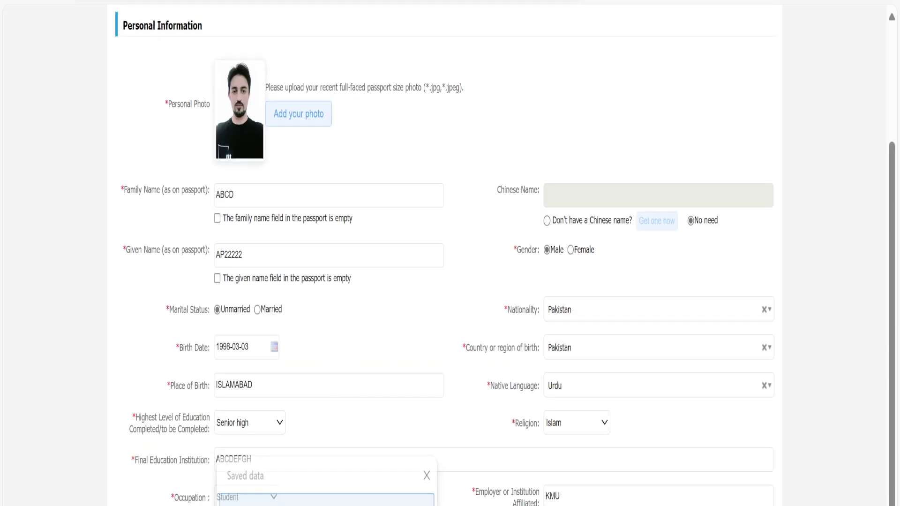
pyautogui.scroll(-5, 374, 488)
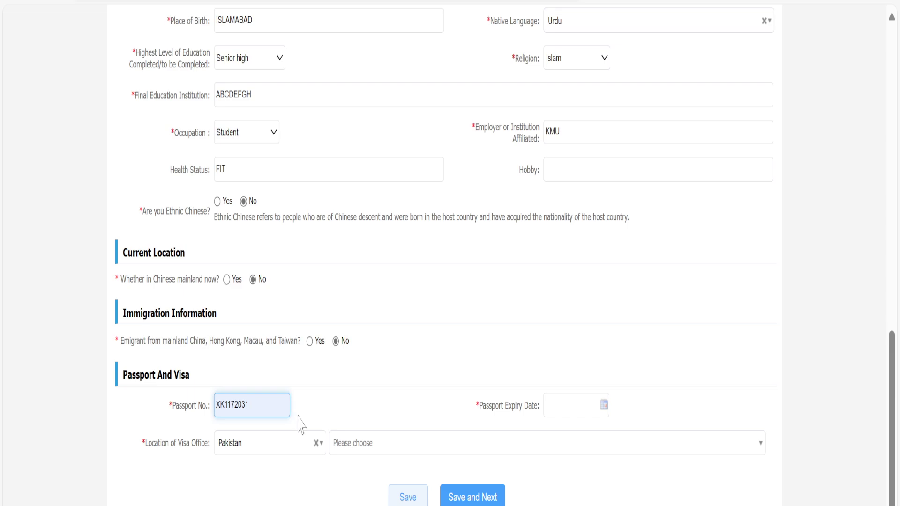
pyautogui.click(581, 406)
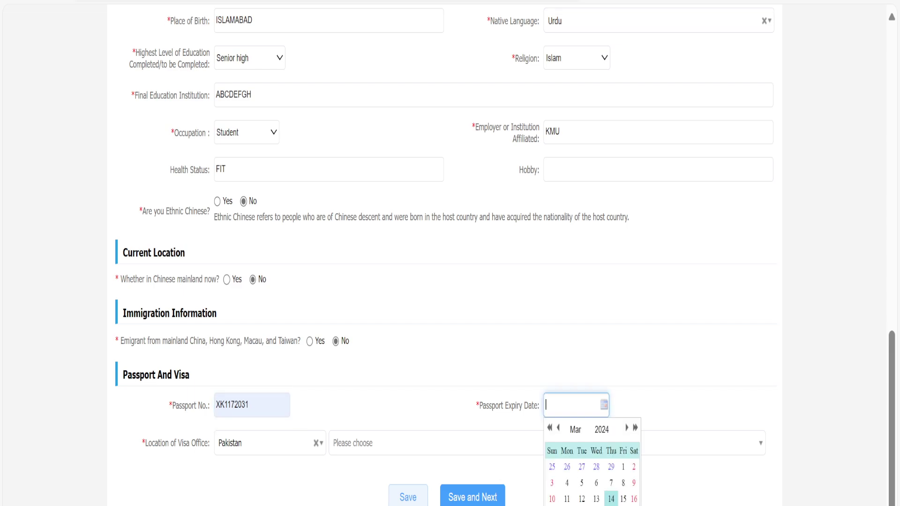
pyautogui.click(602, 429)
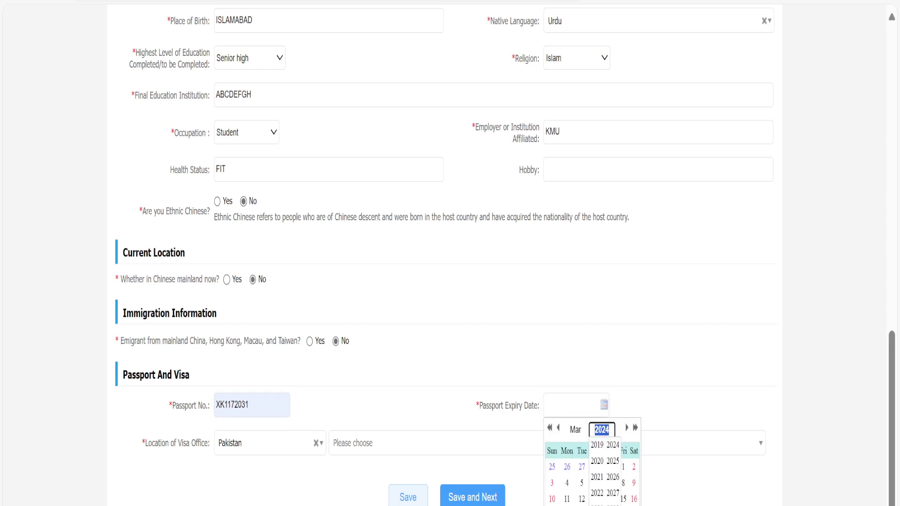
pyautogui.click(598, 493)
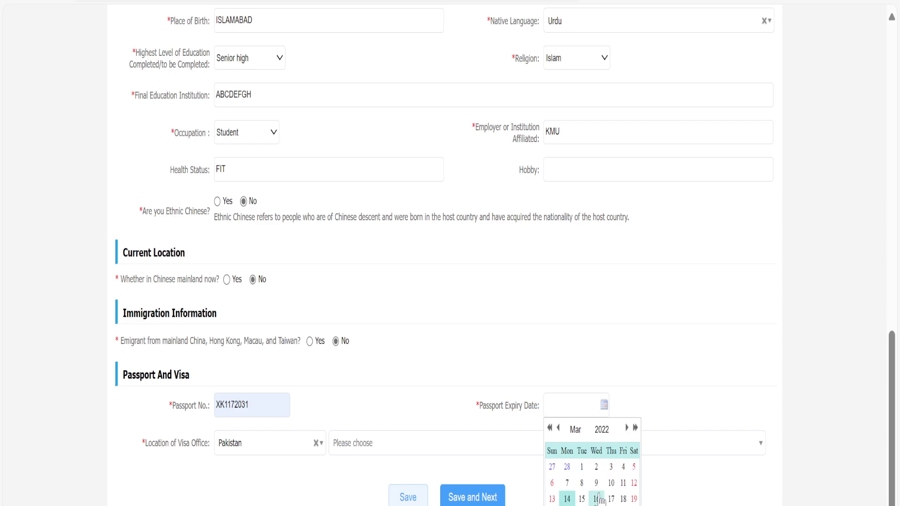
pyautogui.click(602, 429)
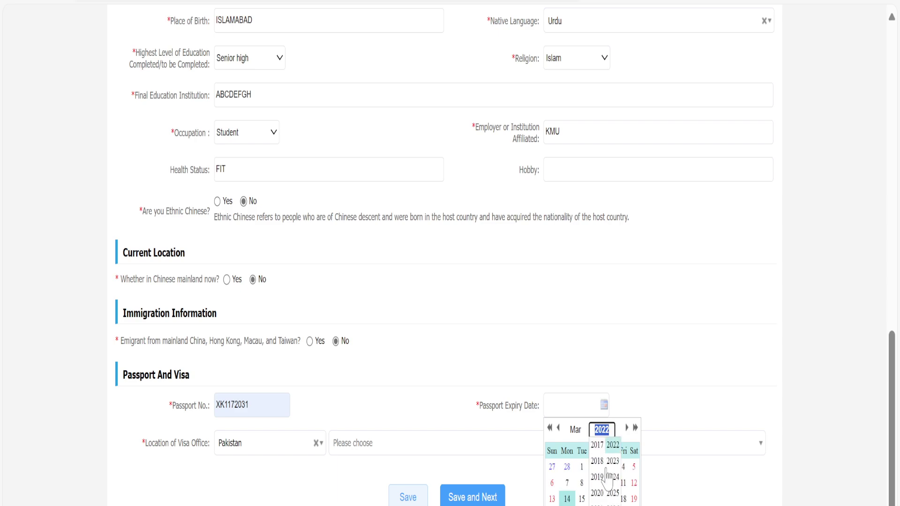
pyautogui.click(612, 505)
pyautogui.click(597, 482)
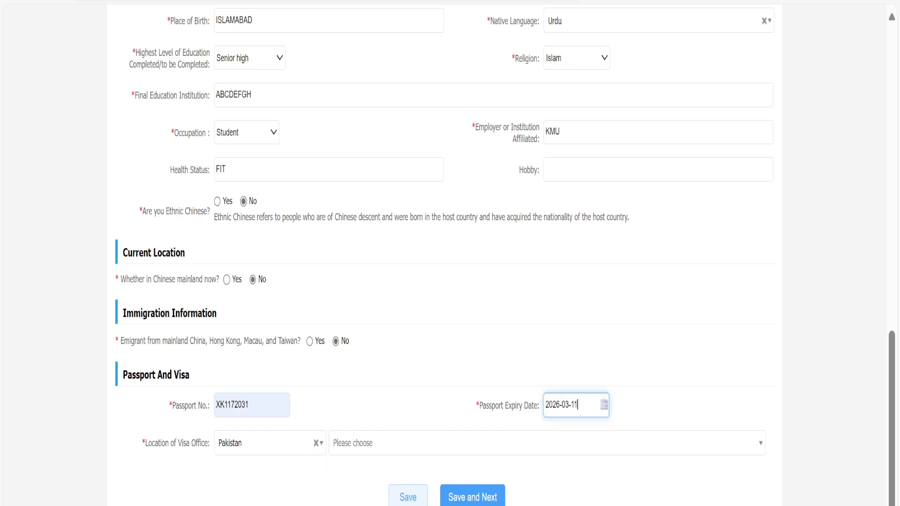
# Choose the Chinese Embassy in Pakistan as the visa office.
pyautogui.click(547, 443)
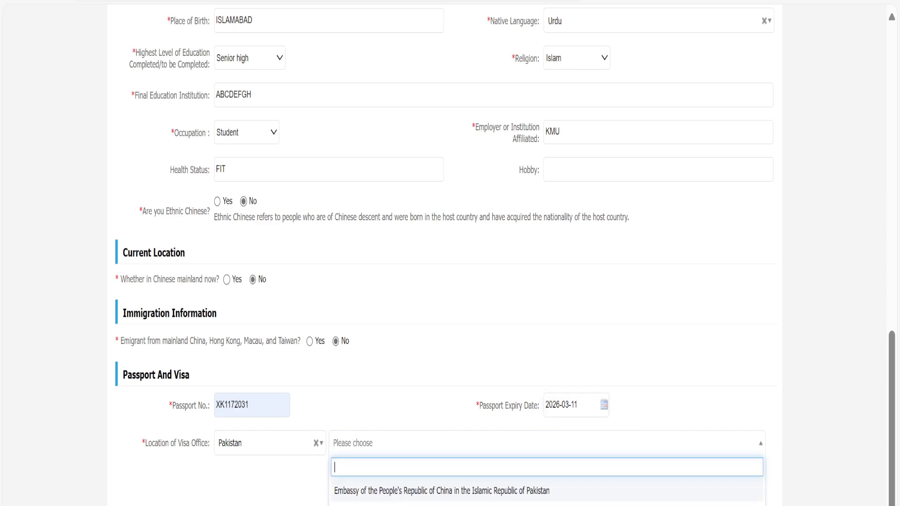
pyautogui.click(473, 500)
pyautogui.scroll(15, 382, 478)
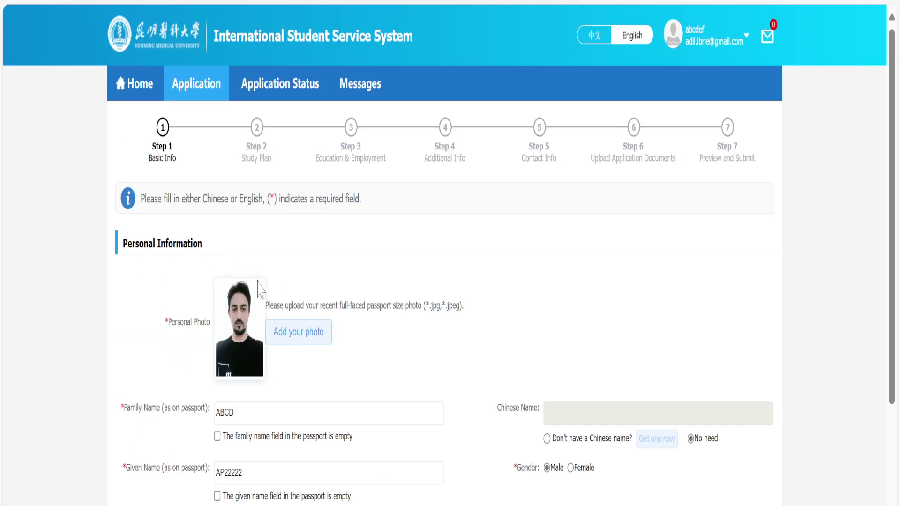
pyautogui.scroll(-1, 328, 309)
pyautogui.scroll(-10, 330, 315)
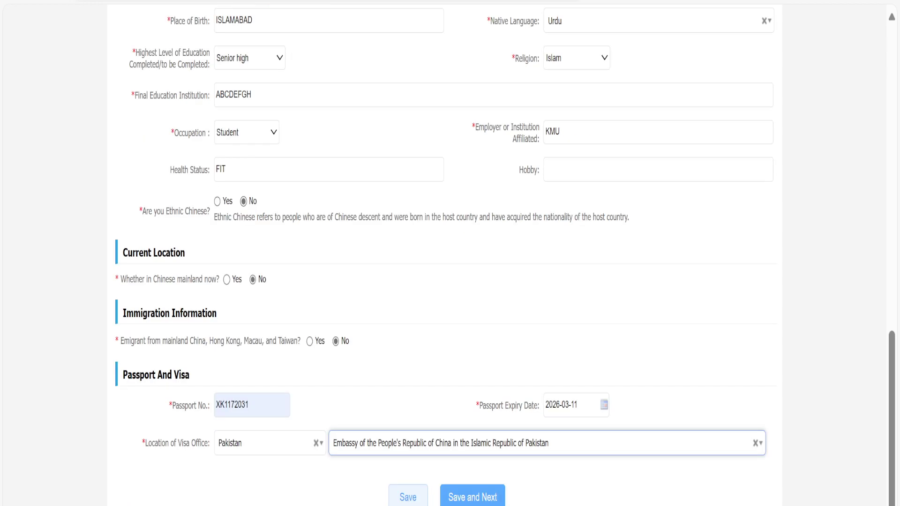
# Save Basic Info and advance to the Step 2 Study Plan page.
pyautogui.click(464, 501)
pyautogui.click(467, 498)
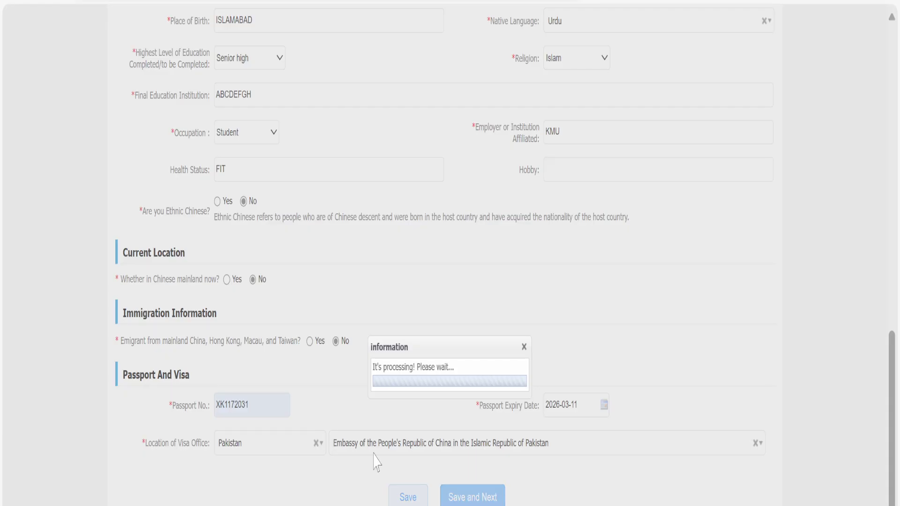
pyautogui.scroll(5, 375, 457)
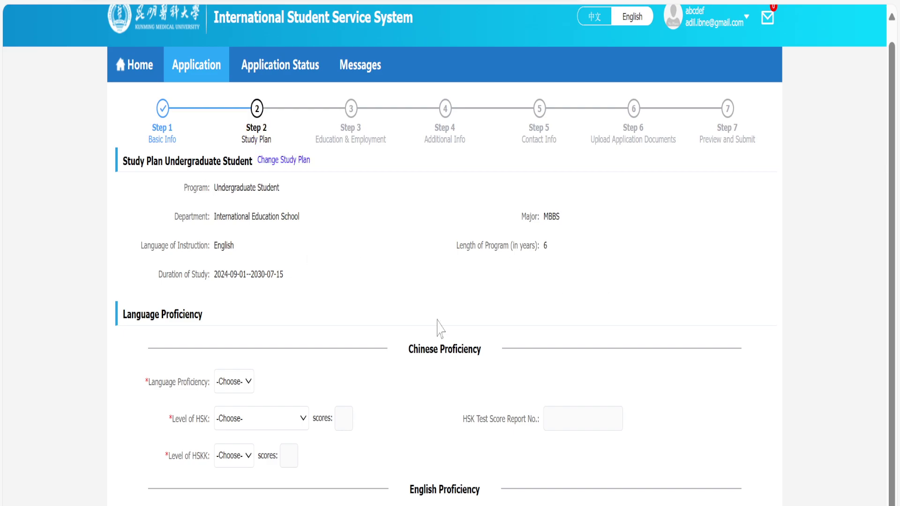
pyautogui.scroll(-2, 438, 327)
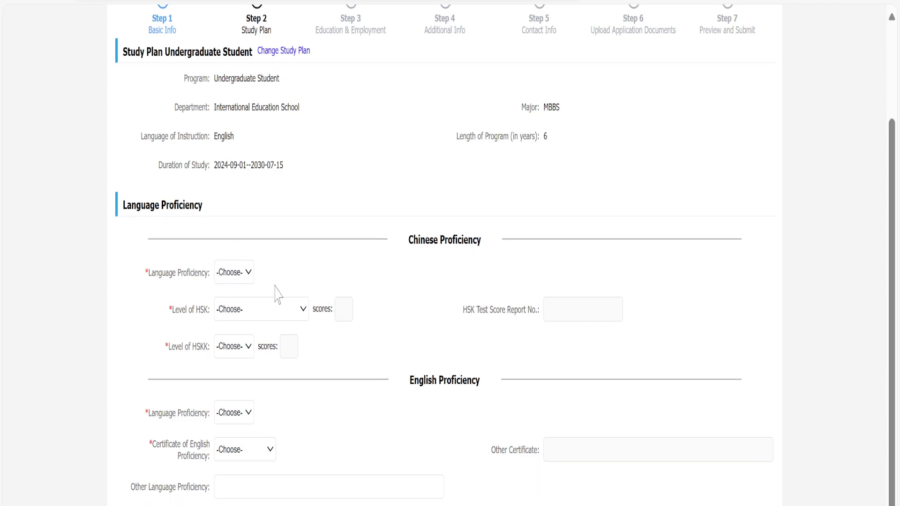
# Set Chinese proficiency, HSK level and HSKK level all to None.
pyautogui.click(247, 277)
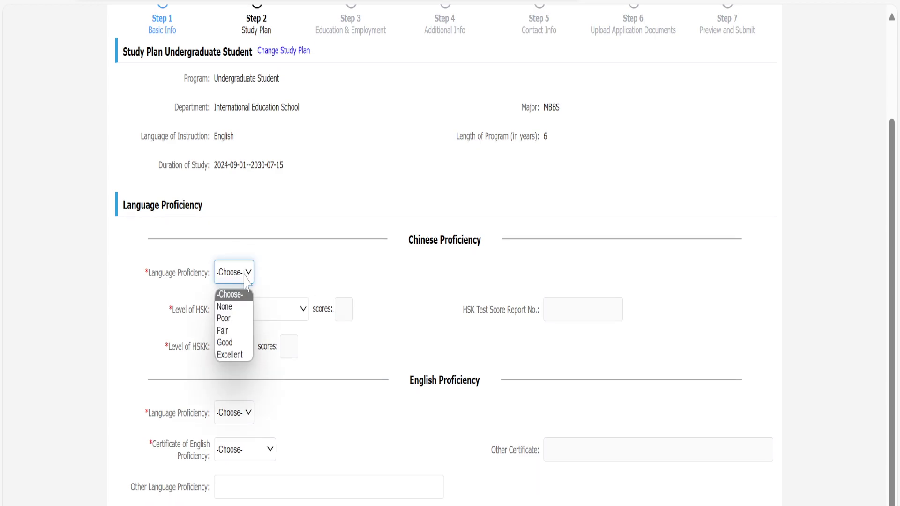
pyautogui.click(241, 306)
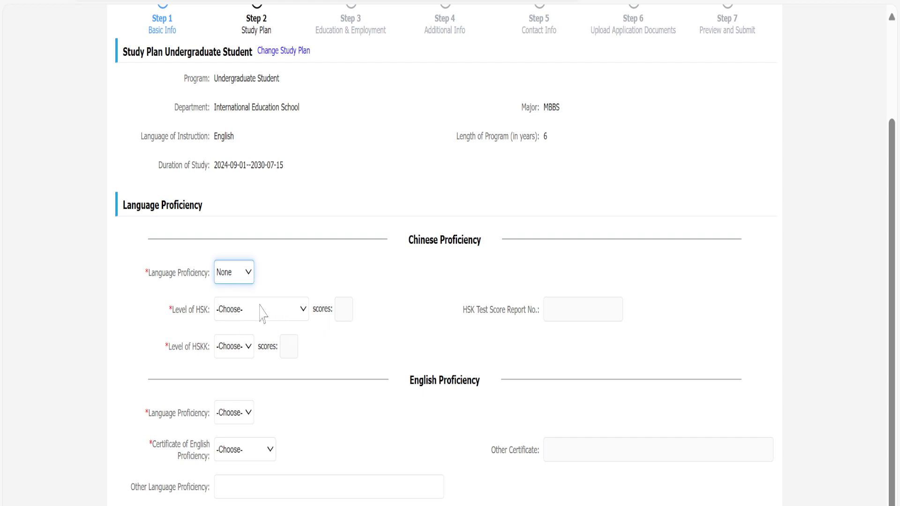
pyautogui.click(261, 312)
pyautogui.click(264, 343)
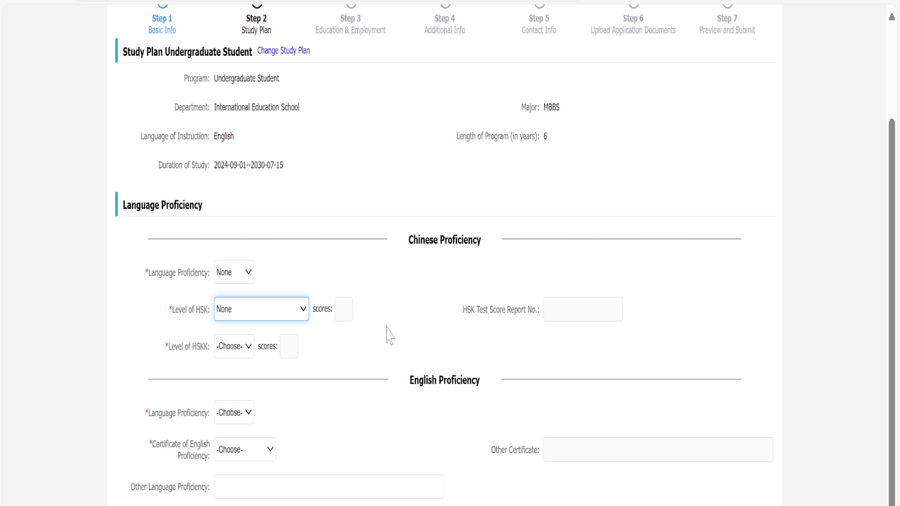
pyautogui.click(245, 351)
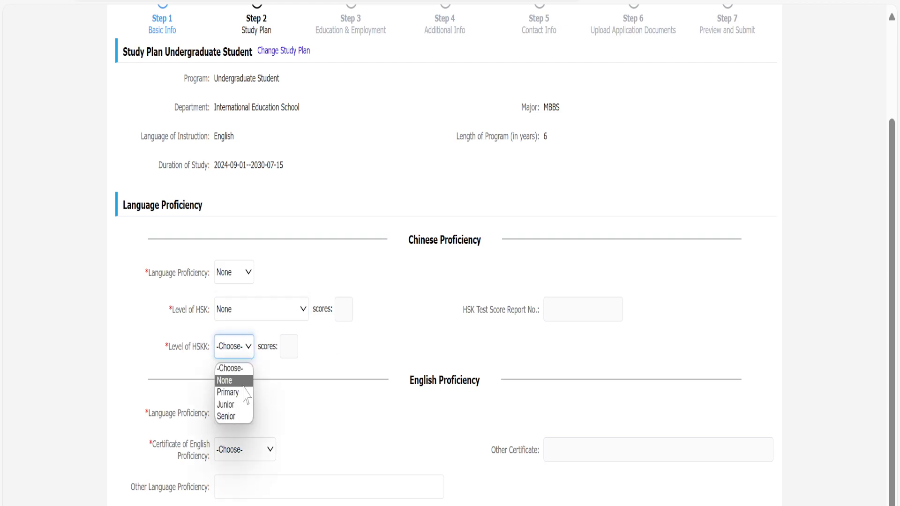
pyautogui.click(245, 383)
pyautogui.scroll(-2, 375, 347)
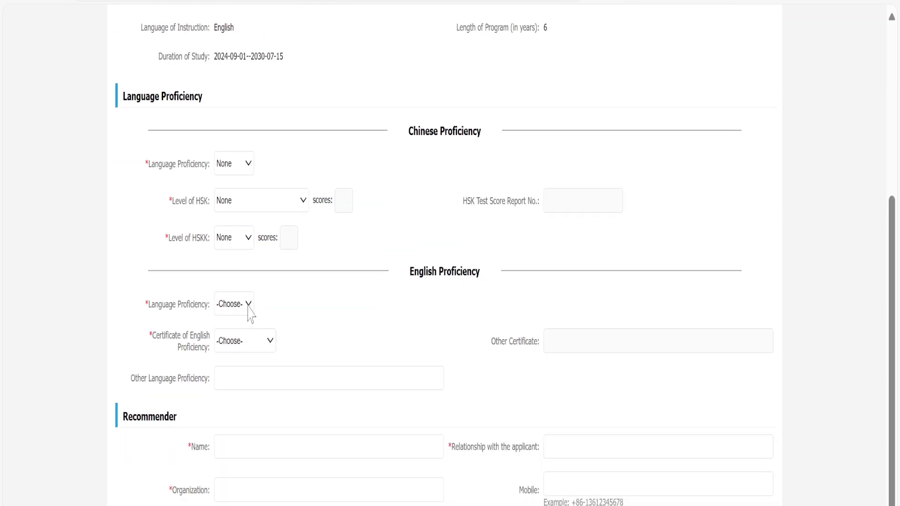
# Rate English proficiency Good and change the English certificate from Other to Native Language.
pyautogui.click(248, 306)
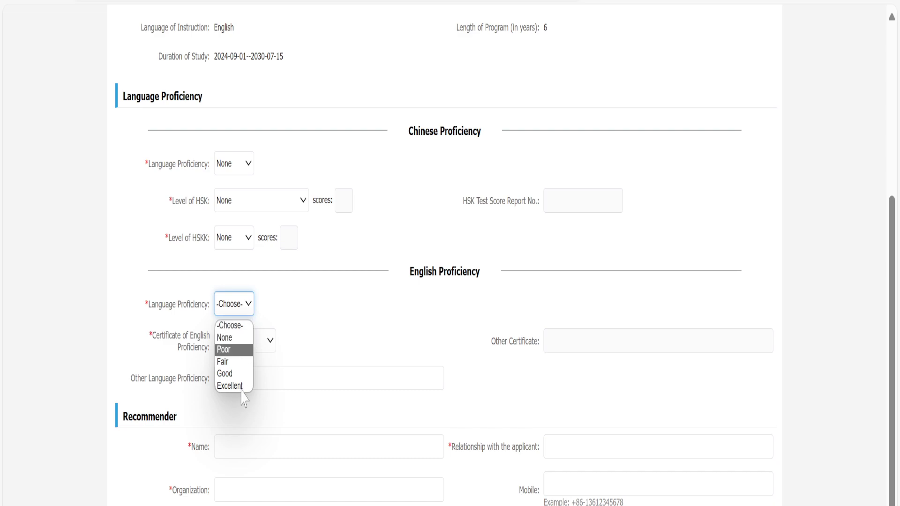
pyautogui.click(238, 376)
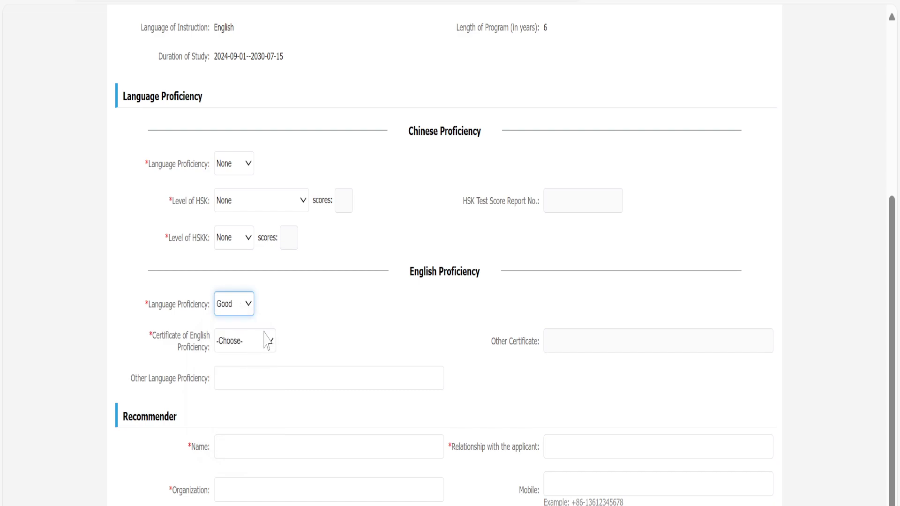
pyautogui.click(251, 339)
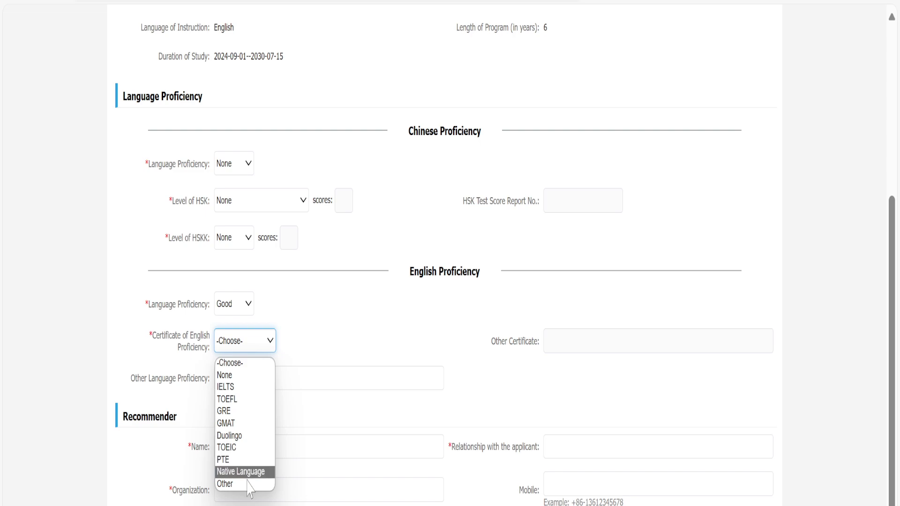
pyautogui.click(225, 484)
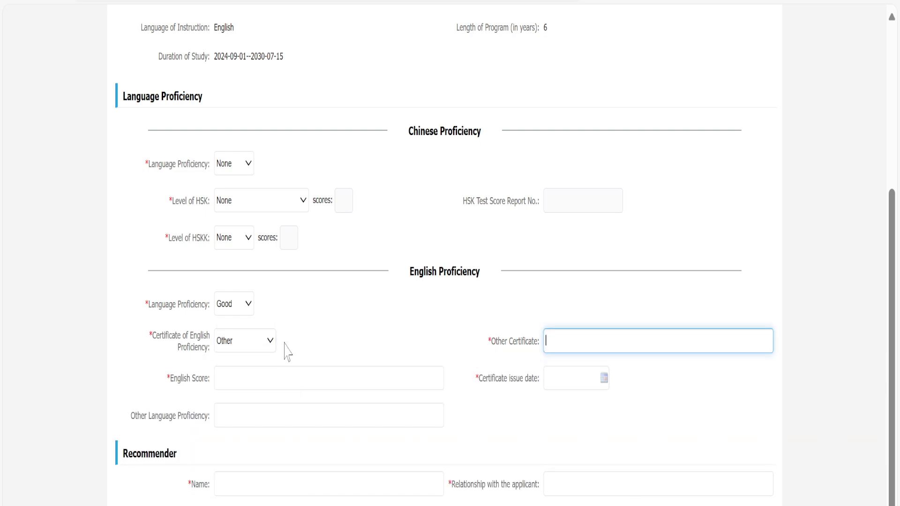
pyautogui.click(259, 346)
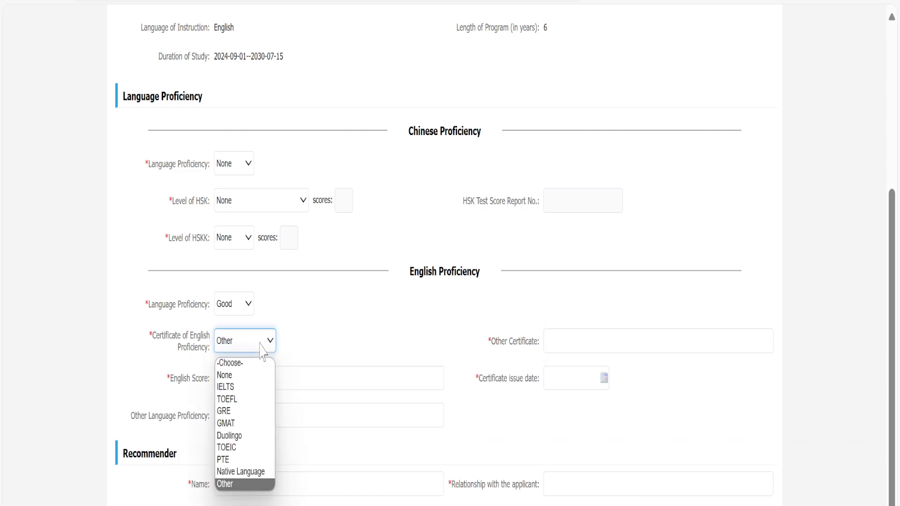
pyautogui.click(256, 472)
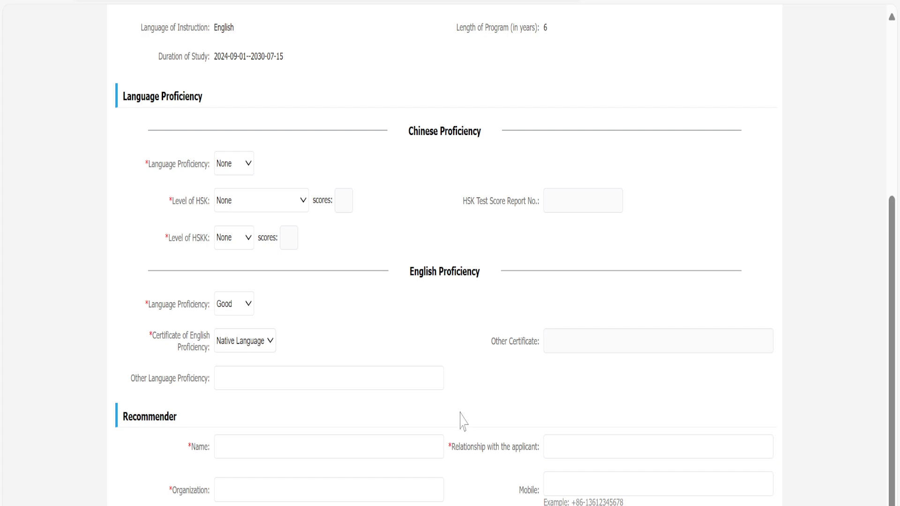
# Enter the recommender's name, dismissing the browser's autofill suggestions.
pyautogui.click(281, 447)
pyautogui.click(281, 377)
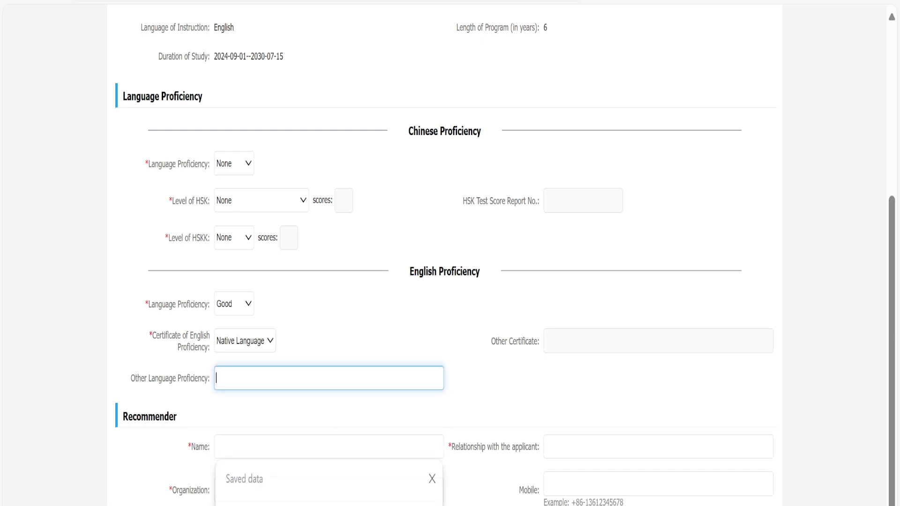
pyautogui.click(375, 502)
pyautogui.press('Escape')
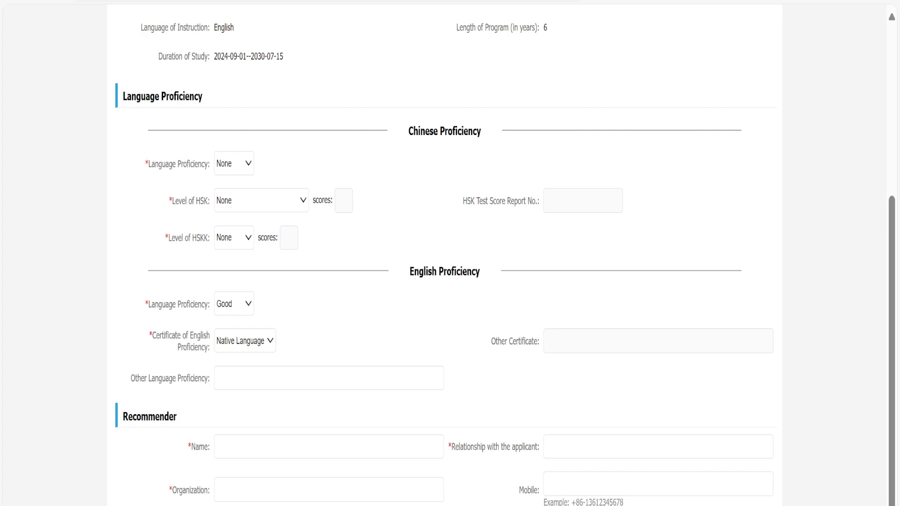
pyautogui.press('Tab')
pyautogui.press('Escape')
pyautogui.click(281, 447)
pyautogui.write('ABCD')
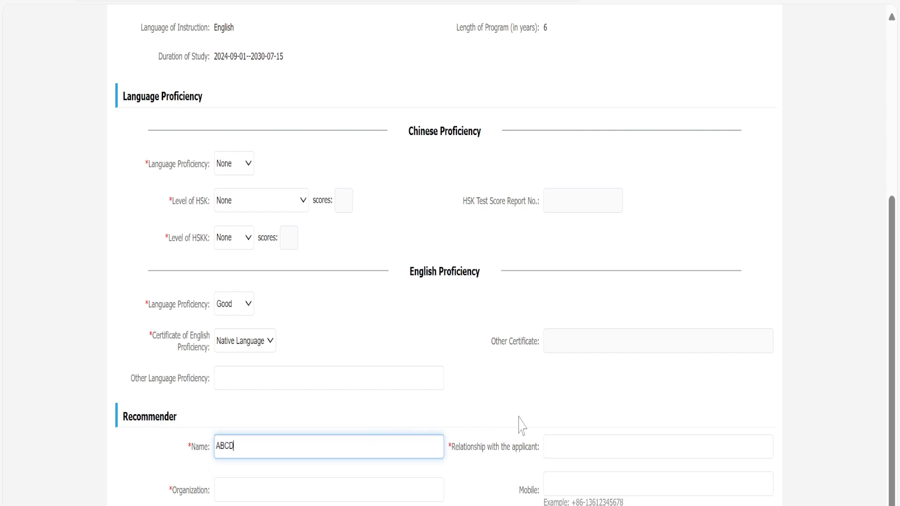
# Set the recommender's relationship to Friend and organization to XYZ.
pyautogui.click(582, 448)
pyautogui.write('FRI')
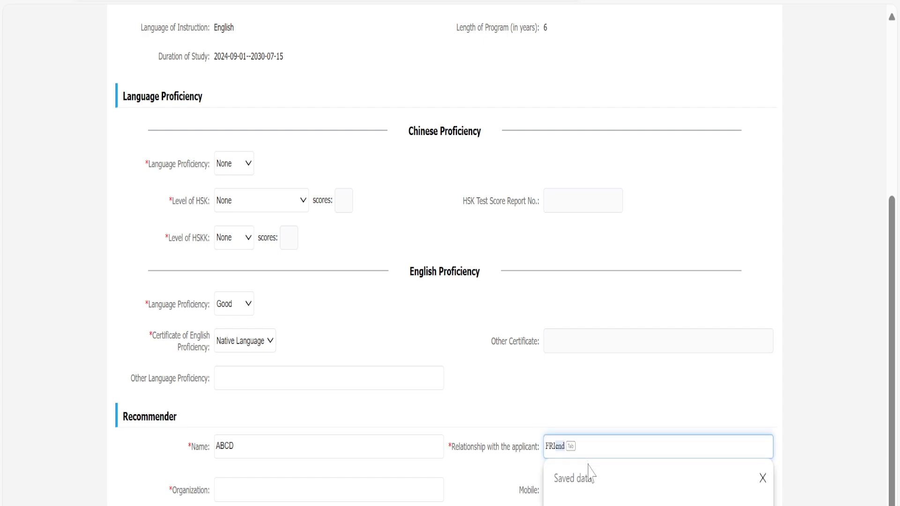
pyautogui.press('Tab')
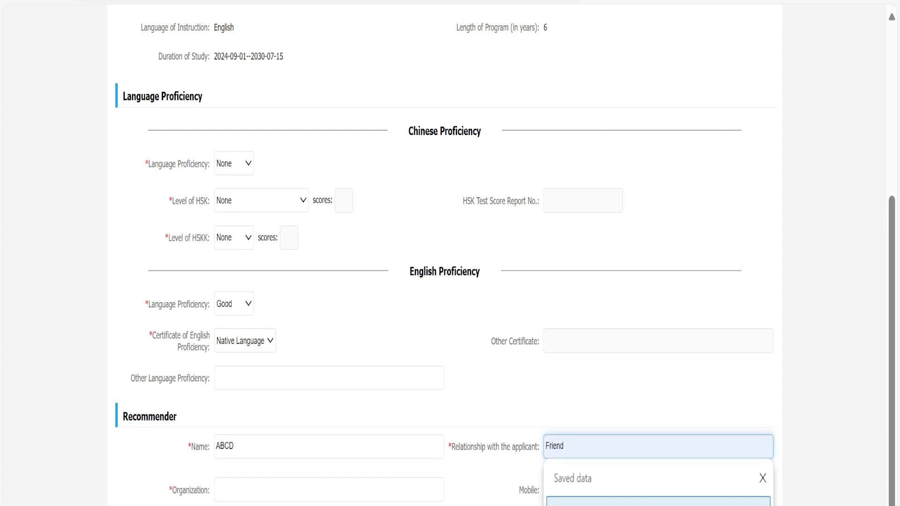
pyautogui.click(288, 491)
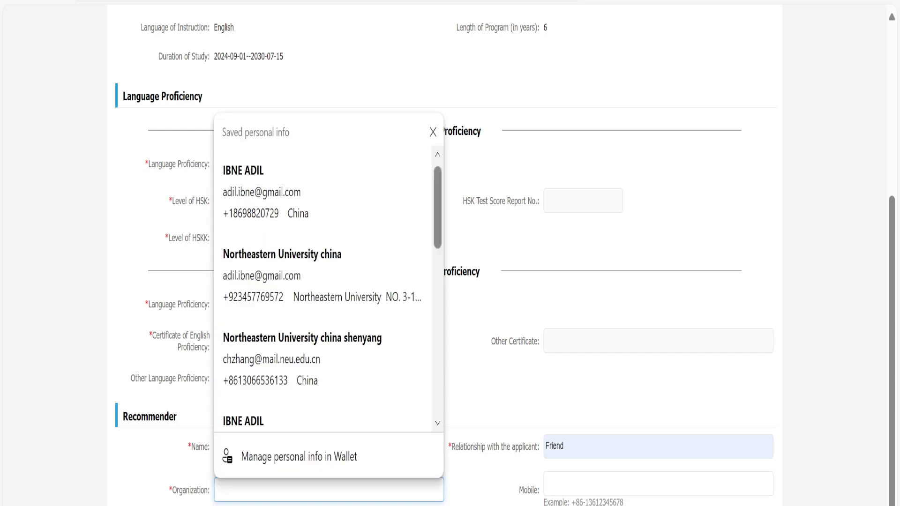
pyautogui.write('XYZ')
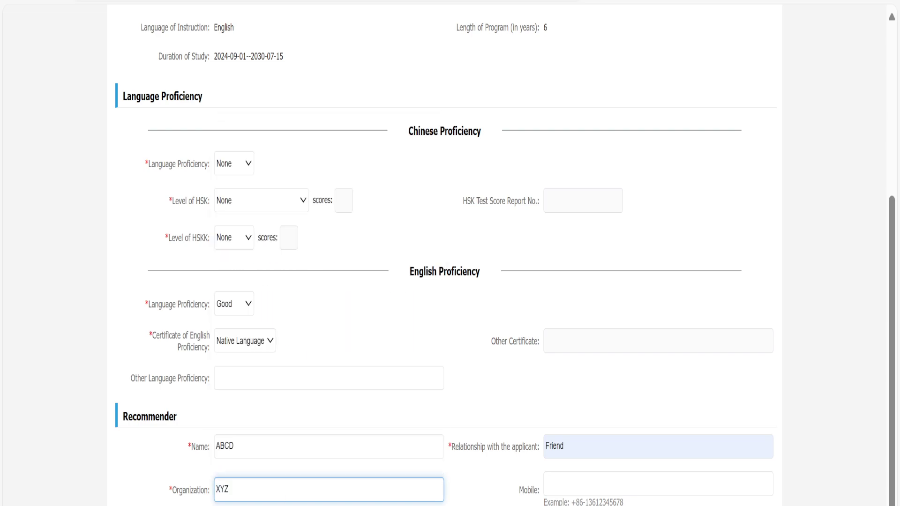
pyautogui.click(253, 471)
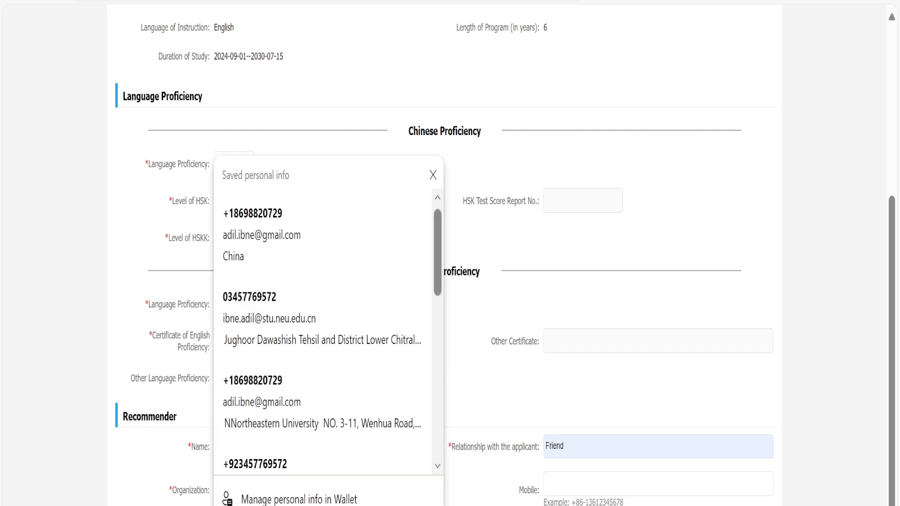
# Dismiss the remaining autofill popups and select Friend in the Relationship field.
pyautogui.scroll(-5, 324, 328)
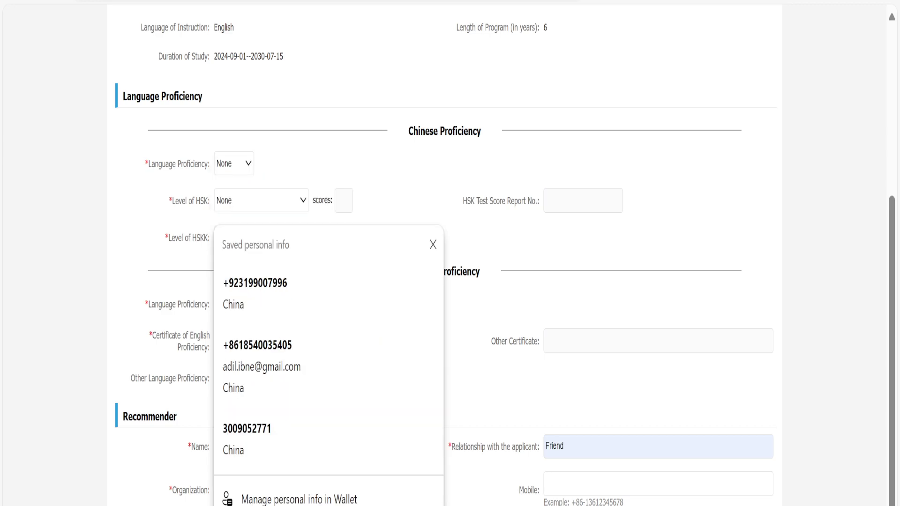
pyautogui.press('Escape')
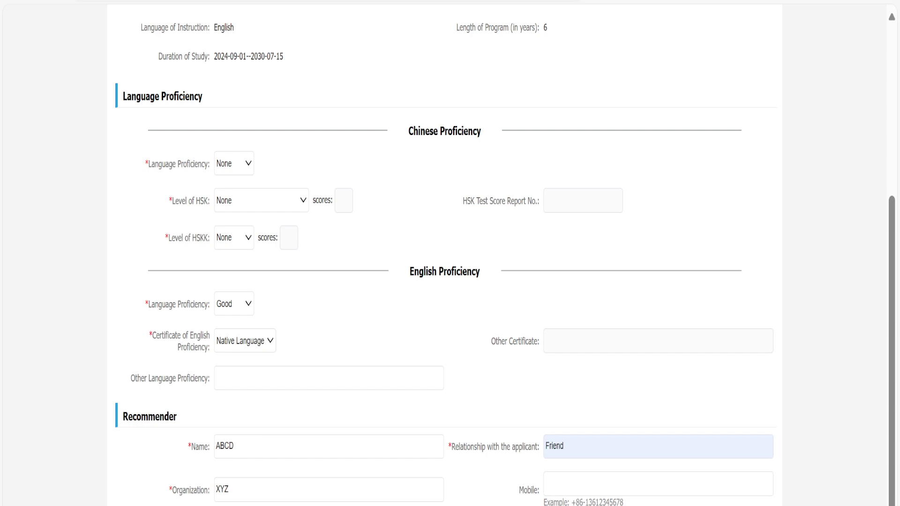
pyautogui.press('Down')
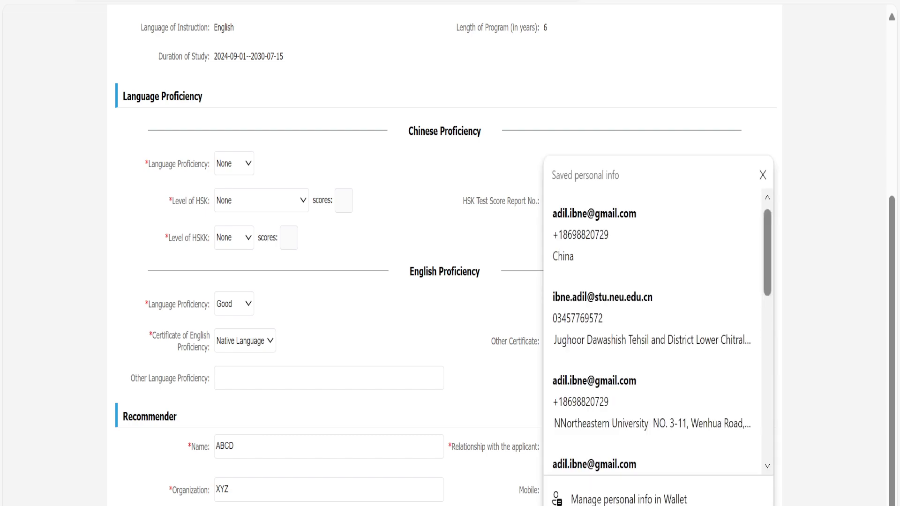
pyautogui.press('Escape')
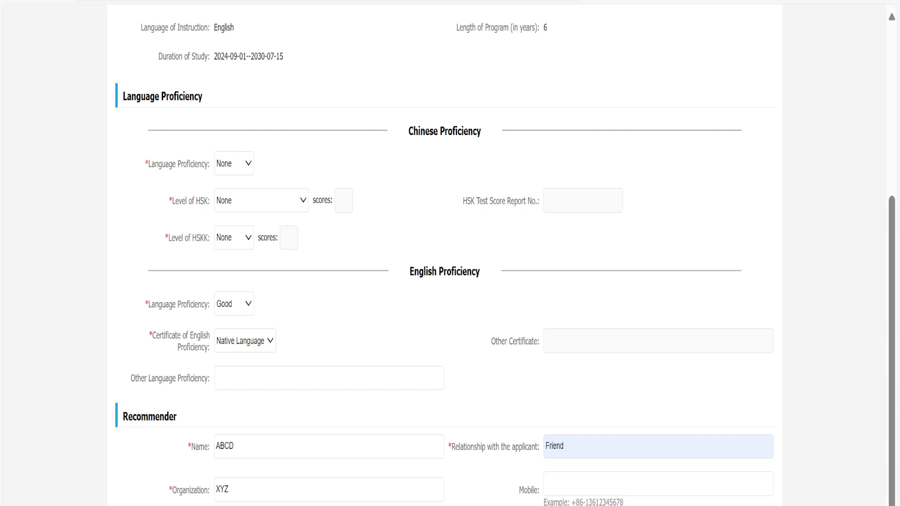
pyautogui.doubleClick(554, 445)
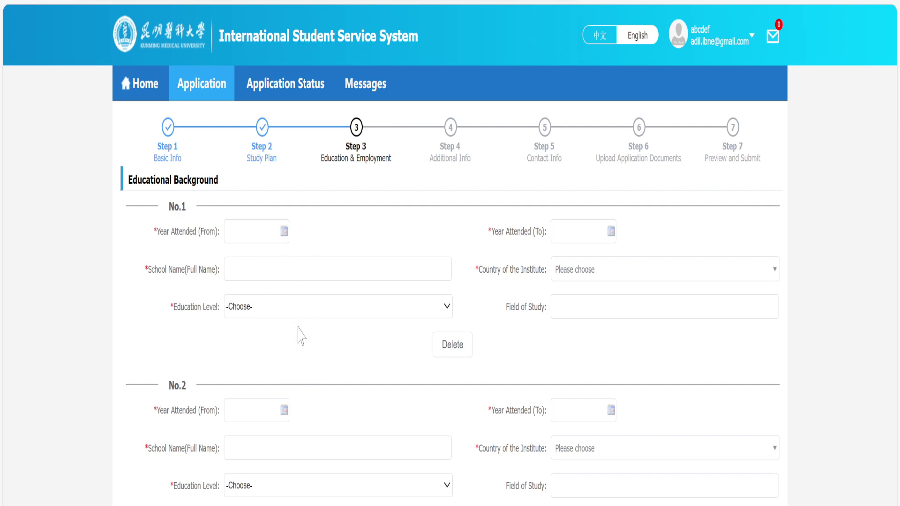
# Pick the first education entry's dates in the calendars, with To set to 2015-03-14.
pyautogui.click(287, 232)
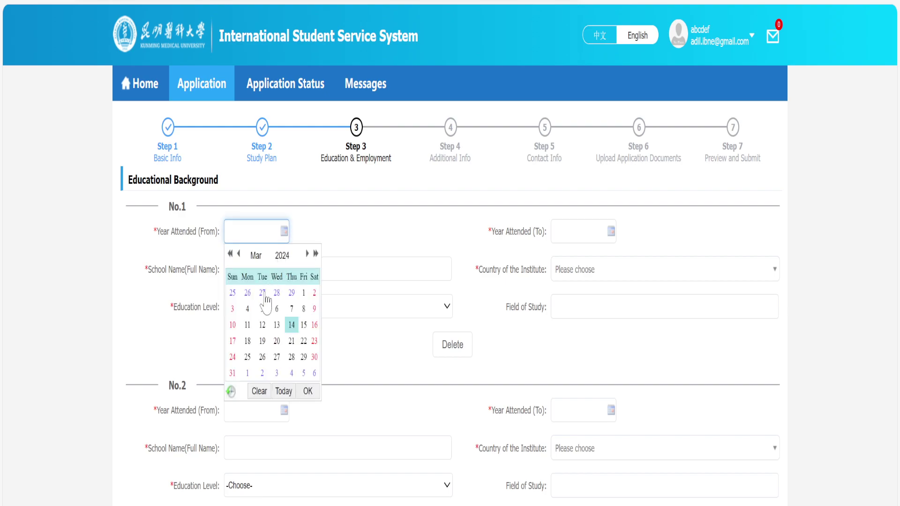
pyautogui.click(230, 254)
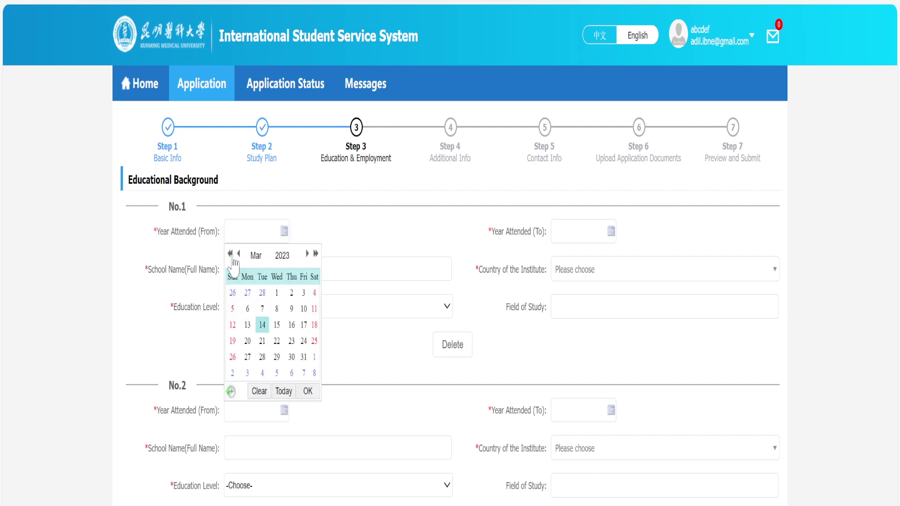
pyautogui.click(230, 253)
pyautogui.click(230, 253)
pyautogui.click(230, 253)
pyautogui.click(230, 254)
pyautogui.click(232, 295)
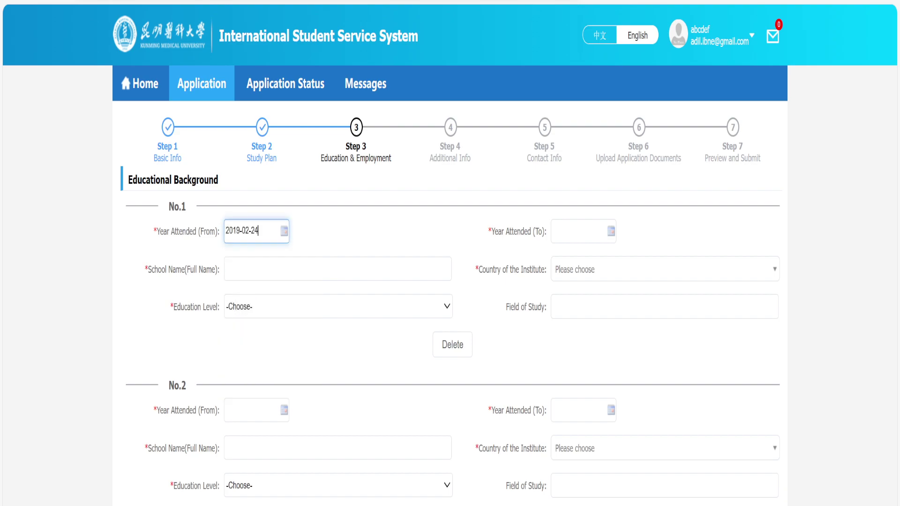
pyautogui.click(582, 231)
pyautogui.click(558, 254)
pyautogui.click(558, 253)
pyautogui.click(558, 254)
pyautogui.click(558, 254)
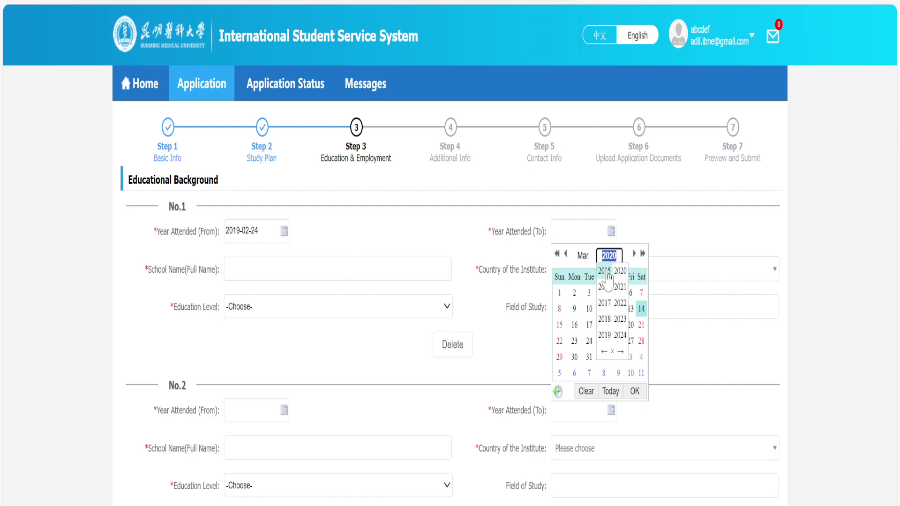
pyautogui.click(604, 271)
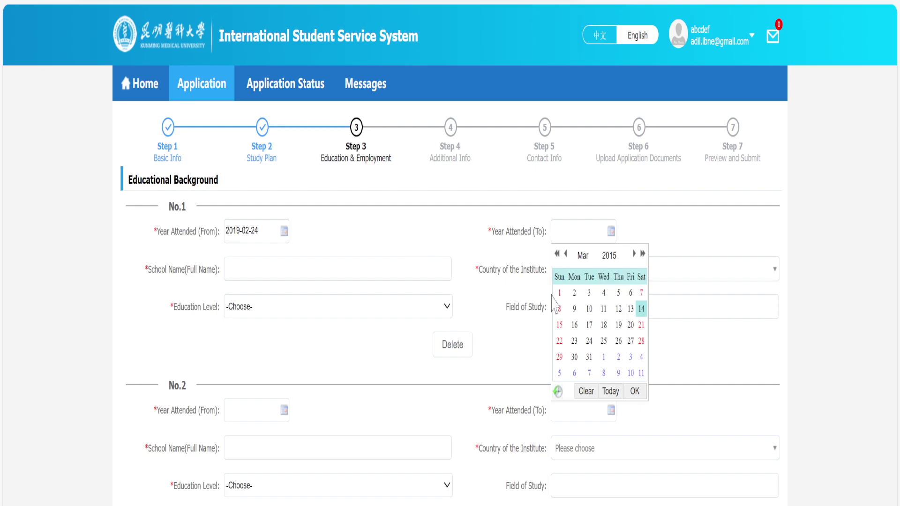
pyautogui.click(641, 309)
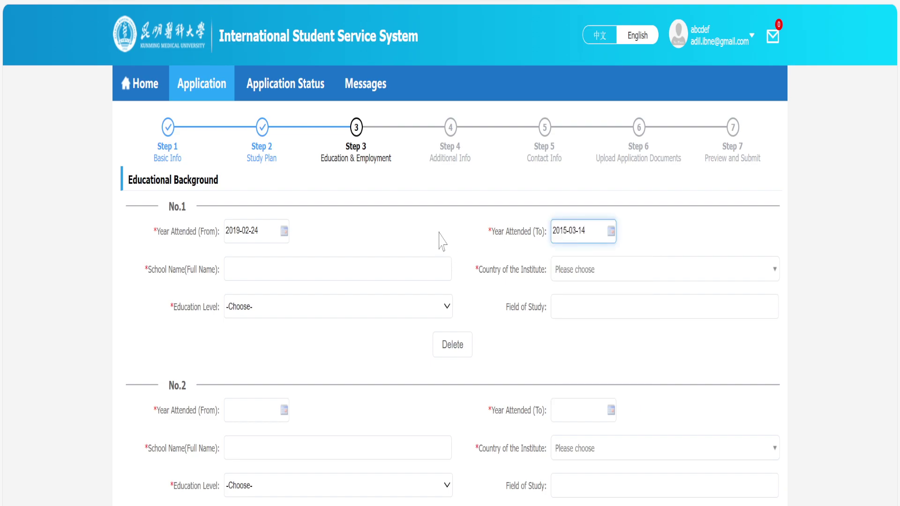
# Correct the first entry's From date to 2014-02-24.
pyautogui.click(253, 231)
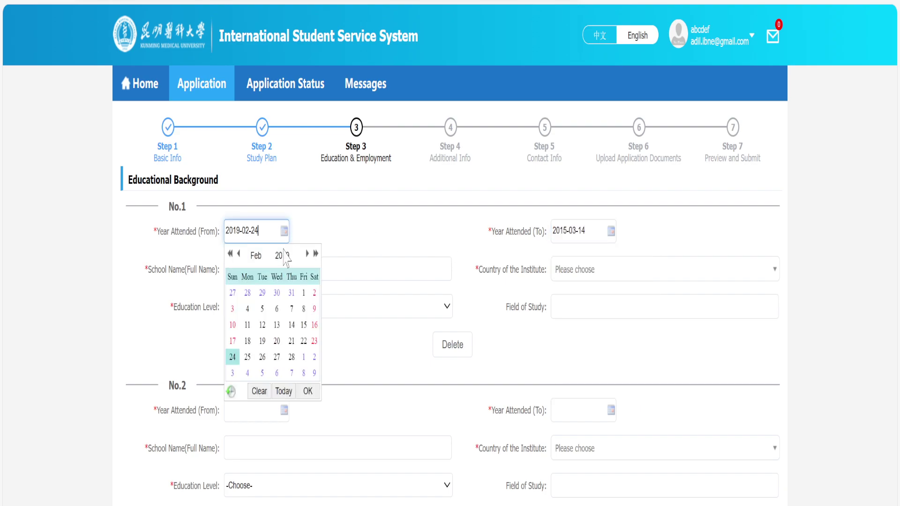
pyautogui.click(282, 255)
pyautogui.click(278, 273)
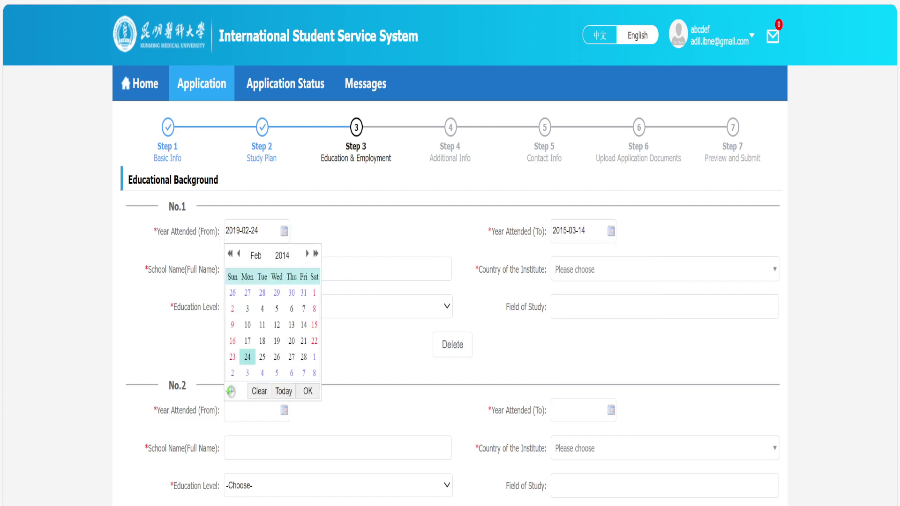
pyautogui.click(248, 356)
# Enter school name XCCCCCC, country Pakistan and education level Junior high.
pyautogui.click(281, 269)
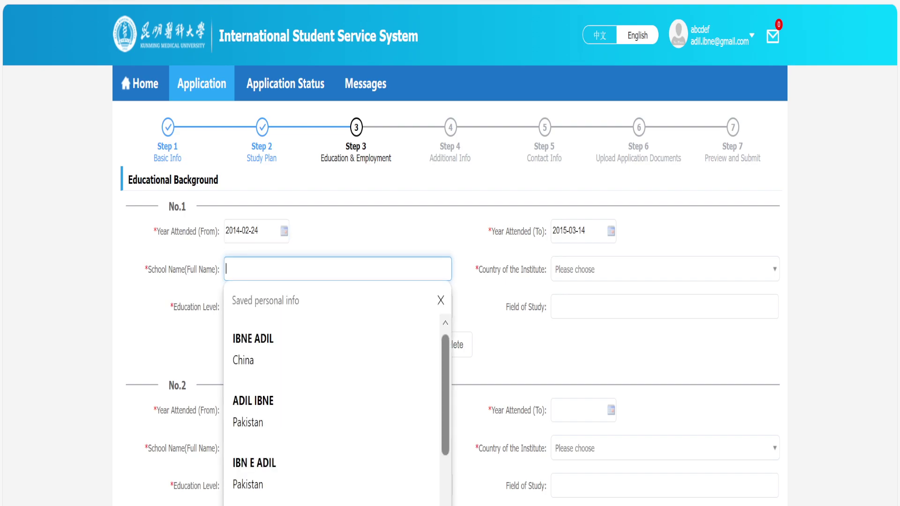
pyautogui.click(342, 251)
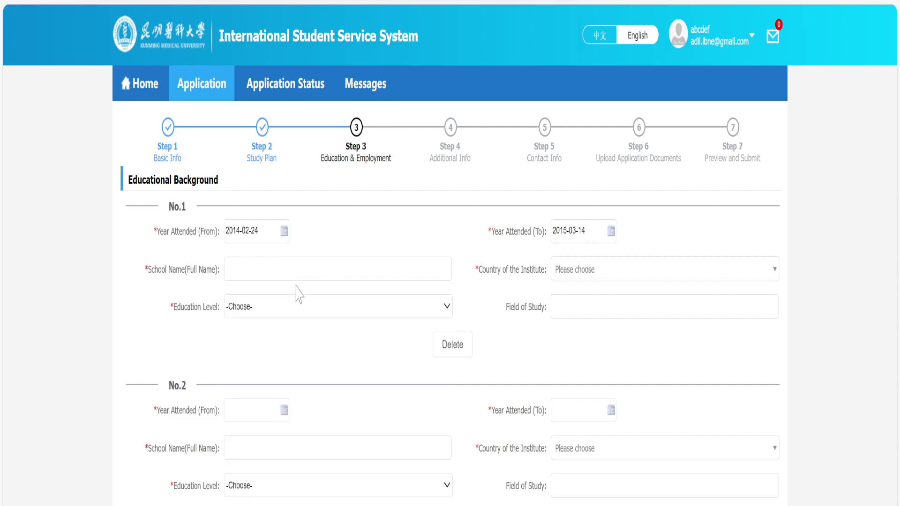
pyautogui.click(297, 269)
pyautogui.write('XCCCCCC')
pyautogui.click(357, 247)
pyautogui.click(586, 277)
pyautogui.write('PAK')
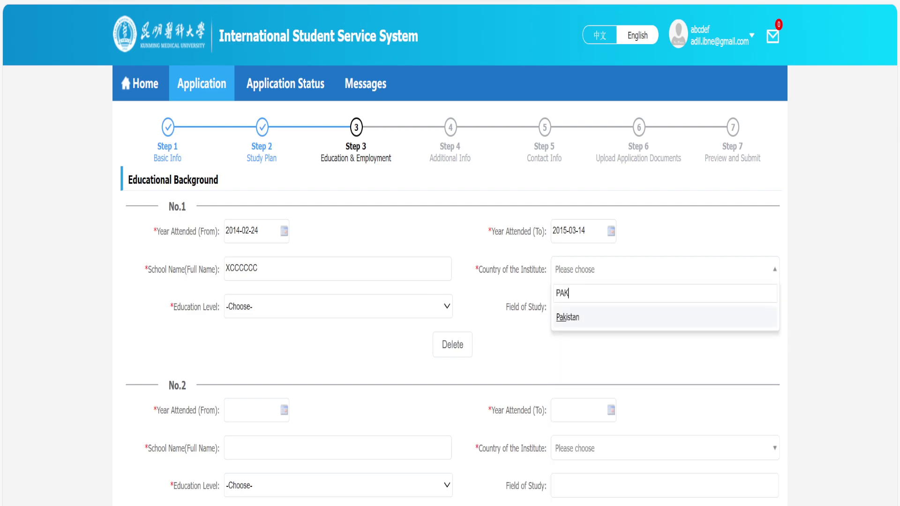
pyautogui.click(623, 318)
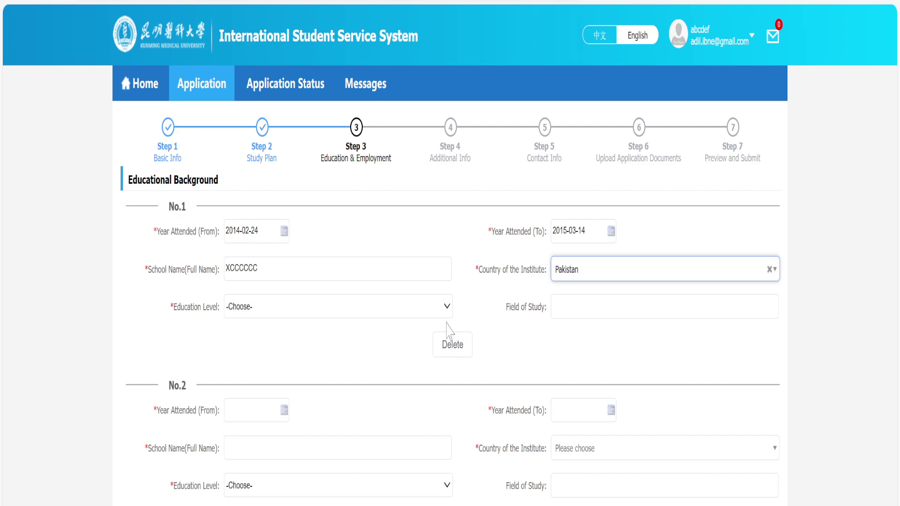
pyautogui.click(412, 310)
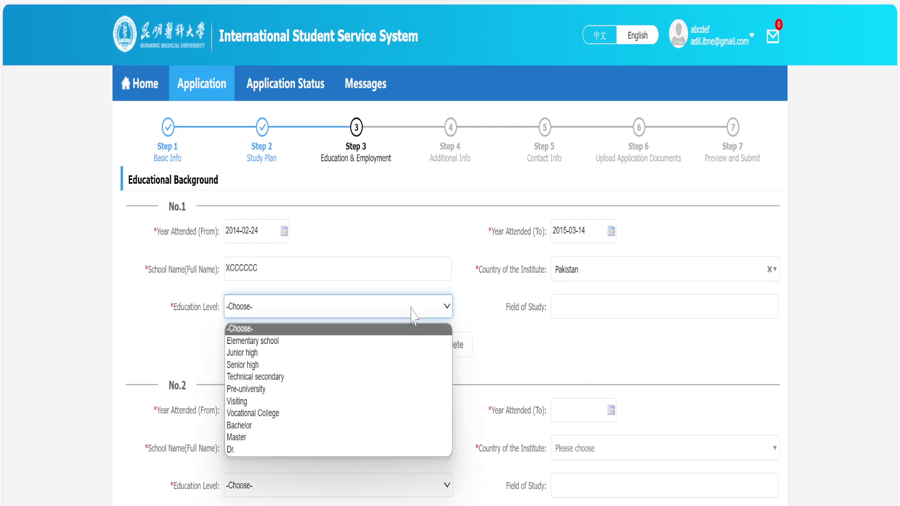
pyautogui.click(398, 356)
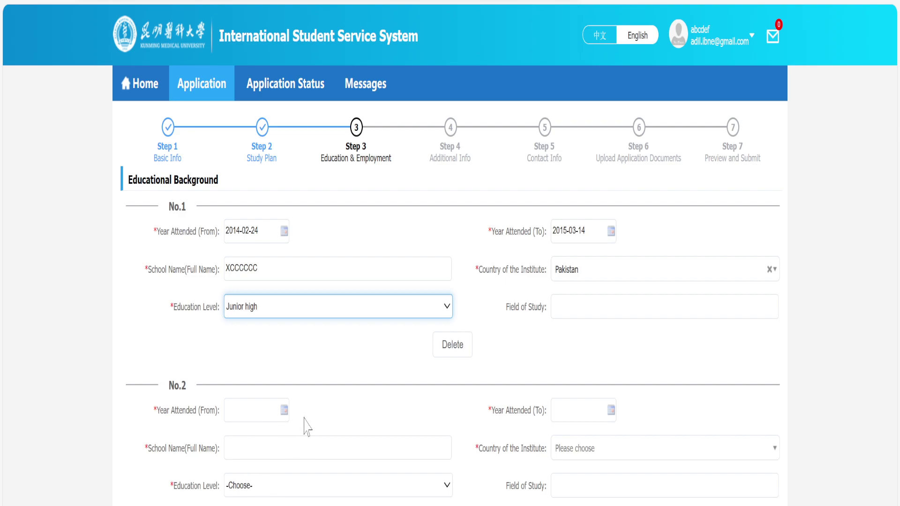
# Set the second education entry's dates from 2018-03-14 to 2020-03-03.
pyautogui.click(284, 412)
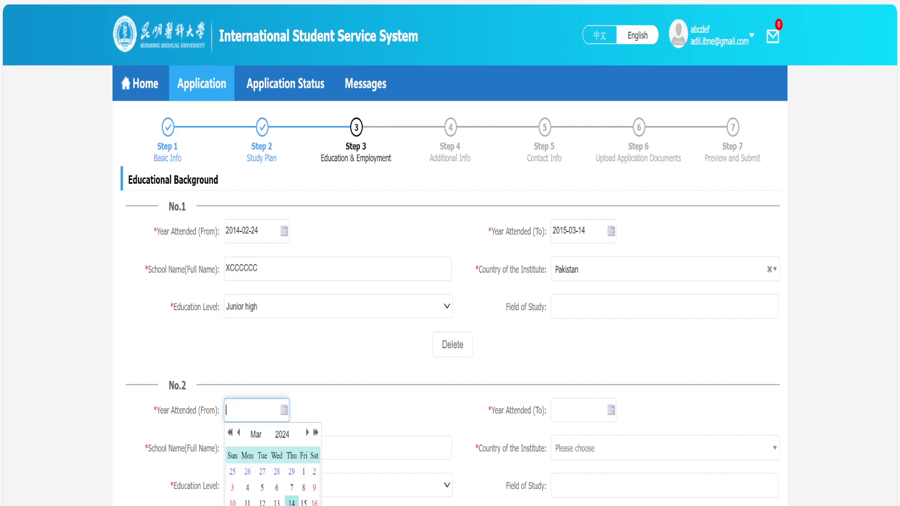
pyautogui.click(230, 433)
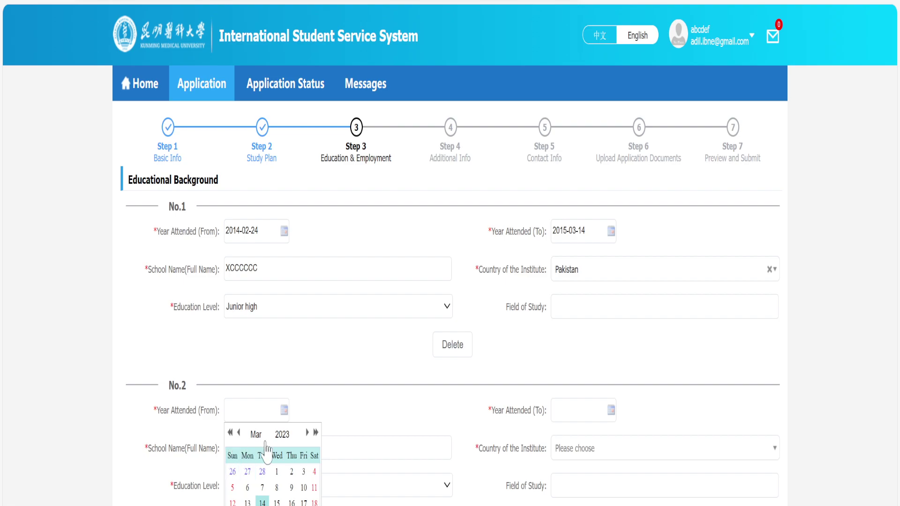
pyautogui.click(283, 434)
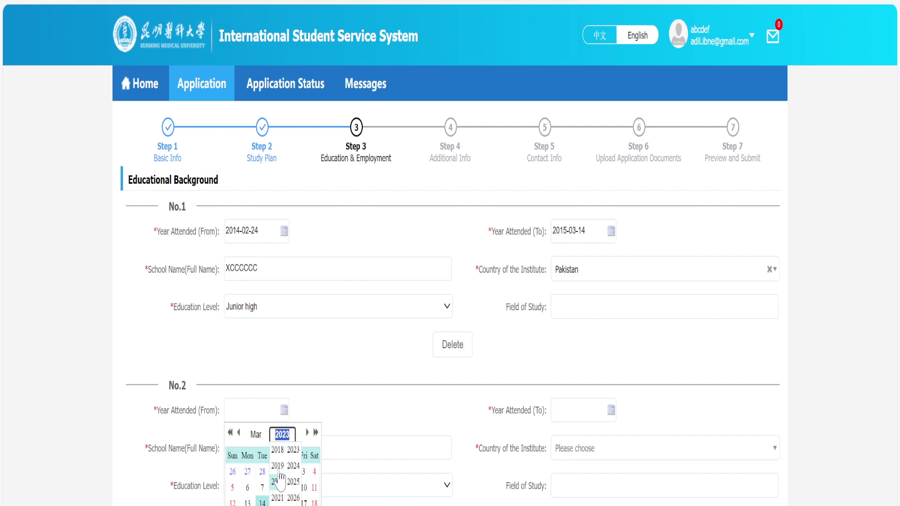
pyautogui.click(278, 451)
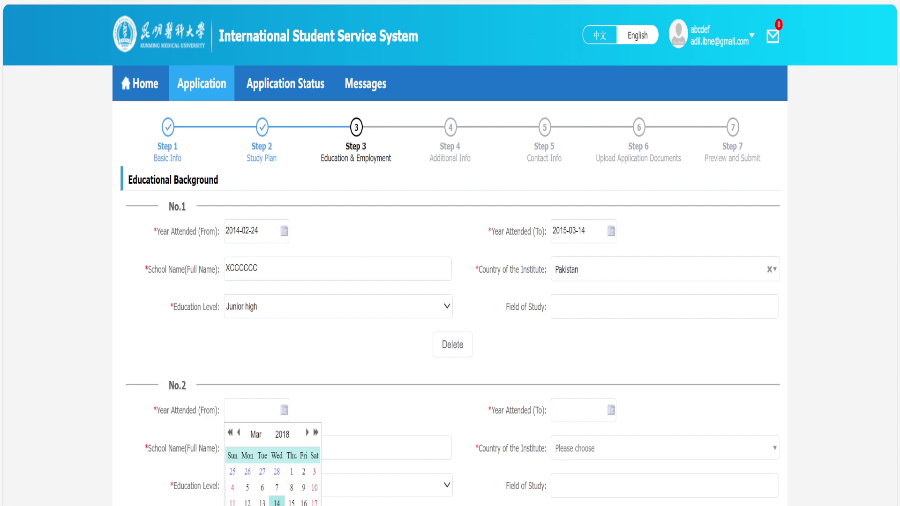
pyautogui.click(277, 502)
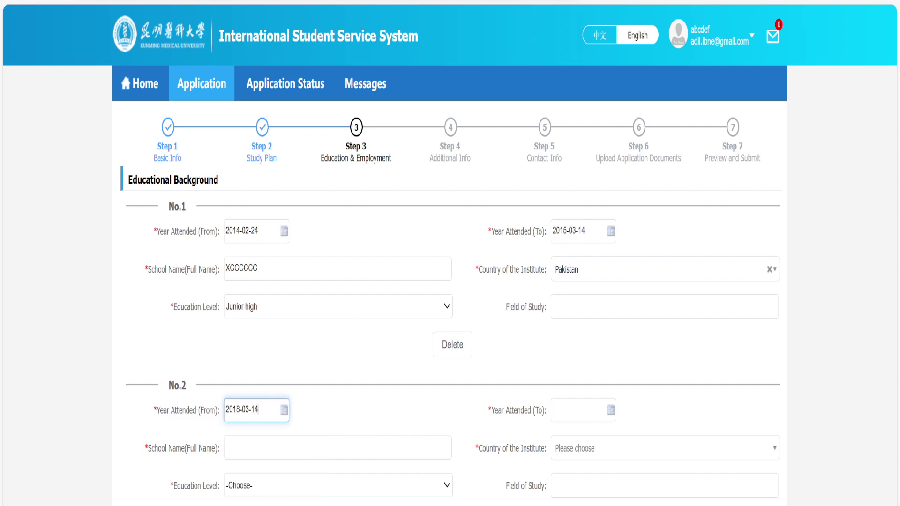
pyautogui.click(603, 415)
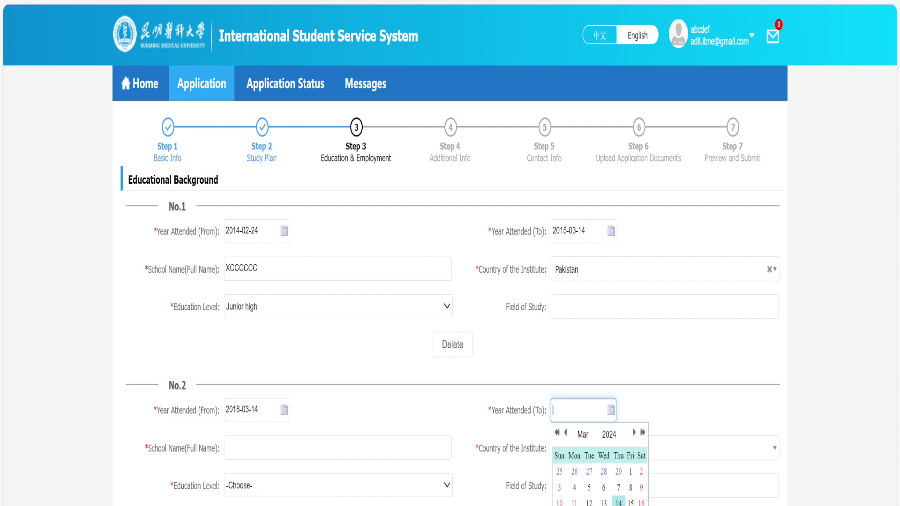
pyautogui.click(608, 434)
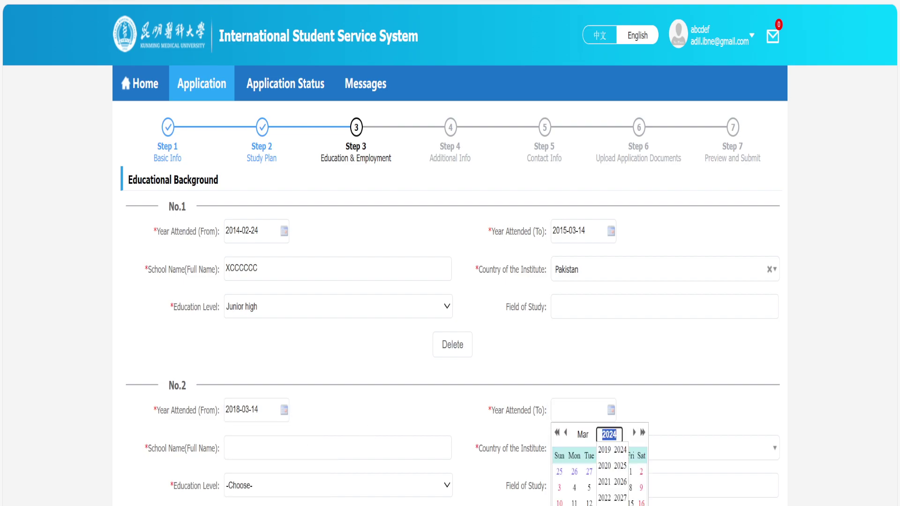
pyautogui.click(610, 465)
pyautogui.click(589, 472)
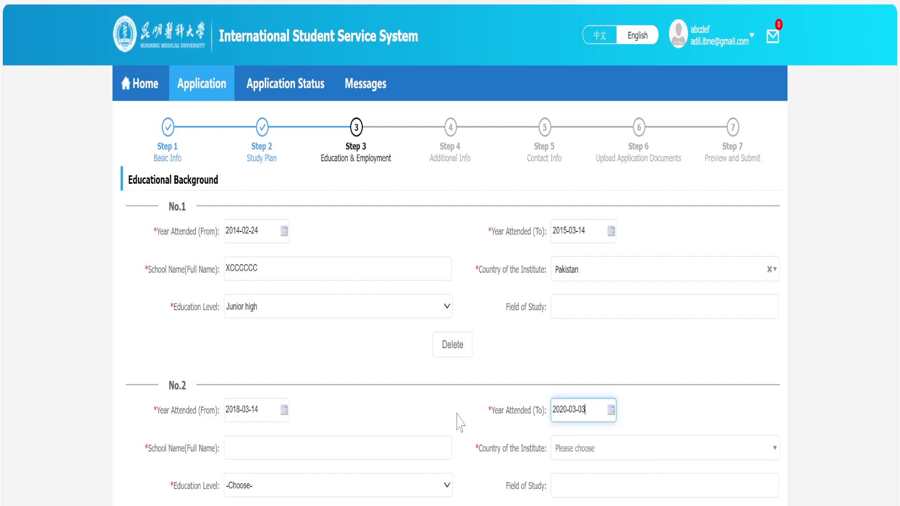
# Enter school CVBFFGGGGG, country Pakistan, level Senior high, leaving field of study empty.
pyautogui.click(381, 443)
pyautogui.write('CVBFFGGGGG')
pyautogui.click(569, 449)
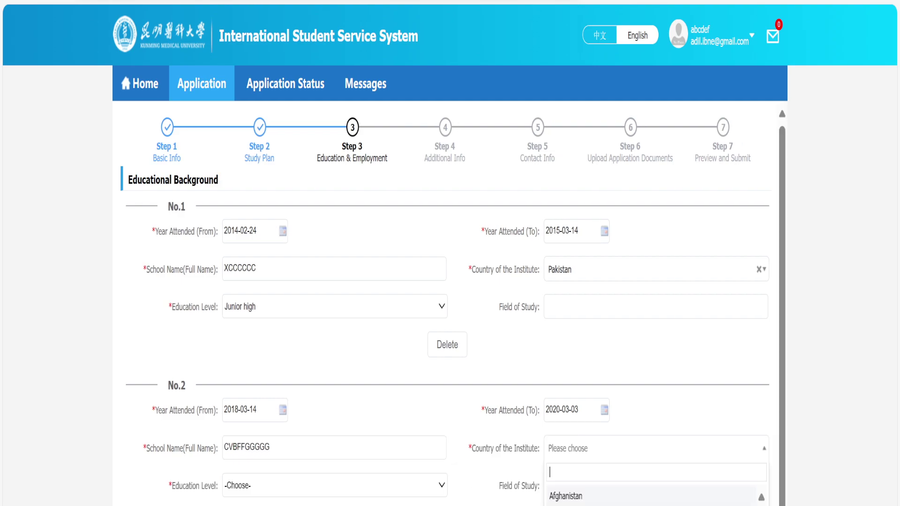
pyautogui.write('PAK')
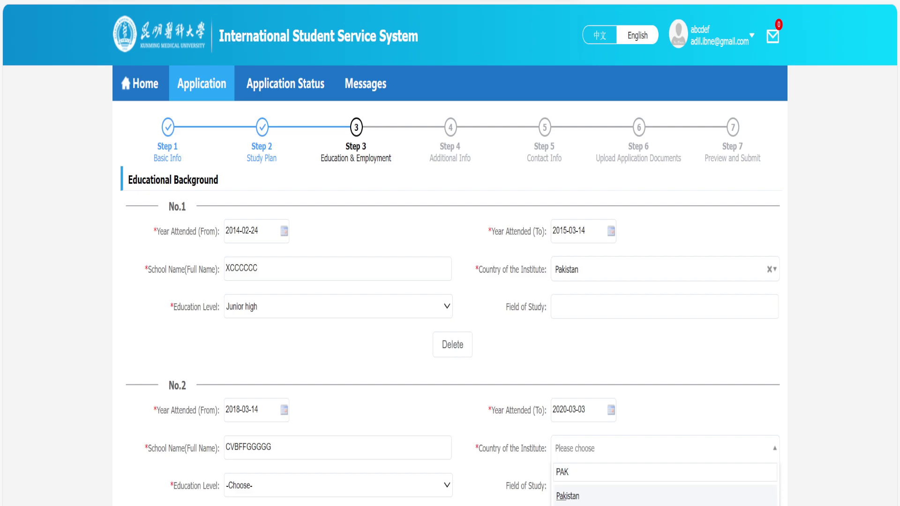
pyautogui.click(568, 496)
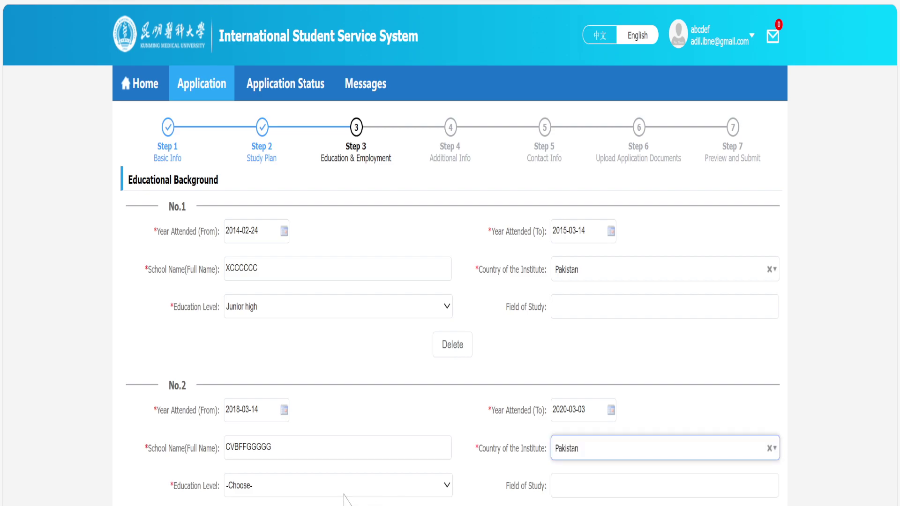
pyautogui.click(328, 487)
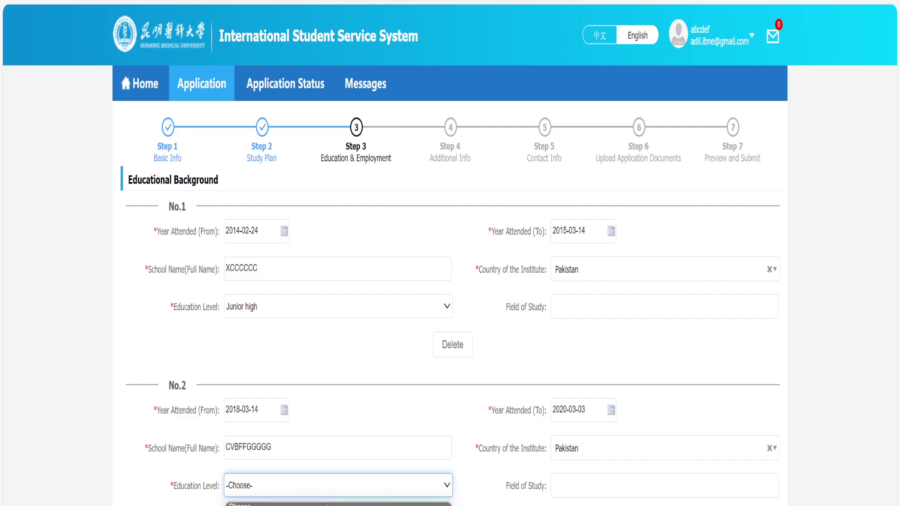
pyautogui.click(315, 505)
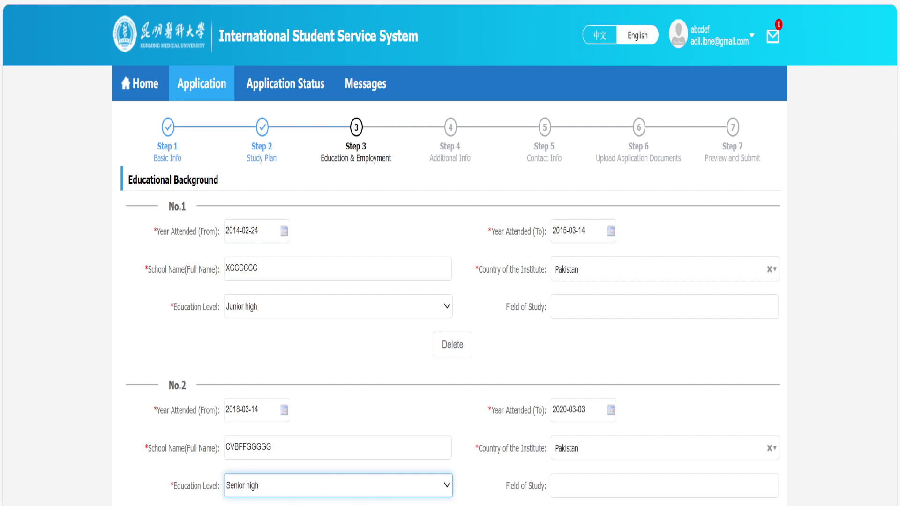
pyautogui.click(664, 485)
pyautogui.click(549, 476)
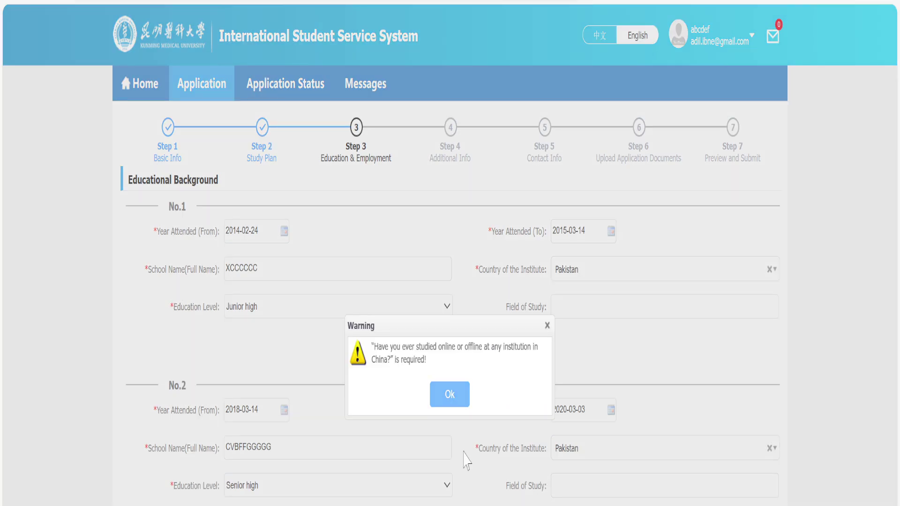
# Dismiss the required-question warning with Ok.
pyautogui.click(449, 398)
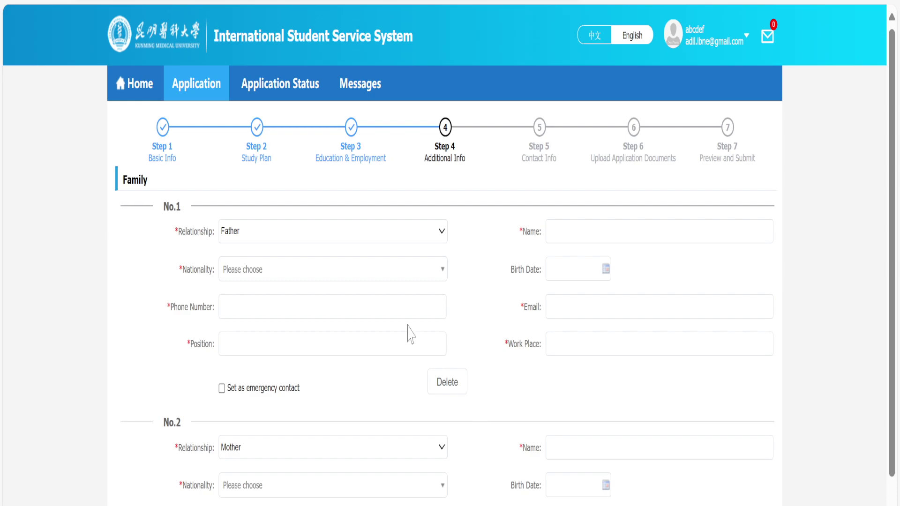
# Enter the father's name and choose Pakistan as his nationality.
pyautogui.scroll(-3, 409, 333)
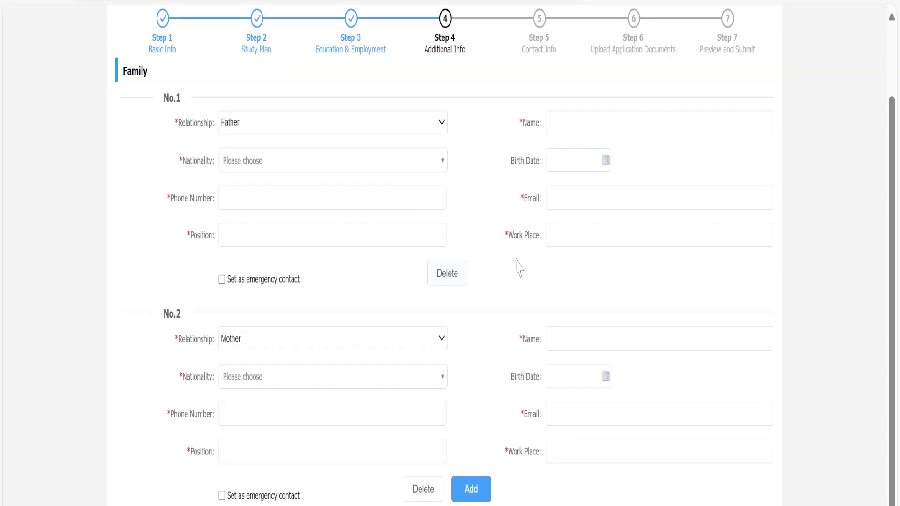
pyautogui.scroll(1, 382, 334)
pyautogui.scroll(2, 379, 337)
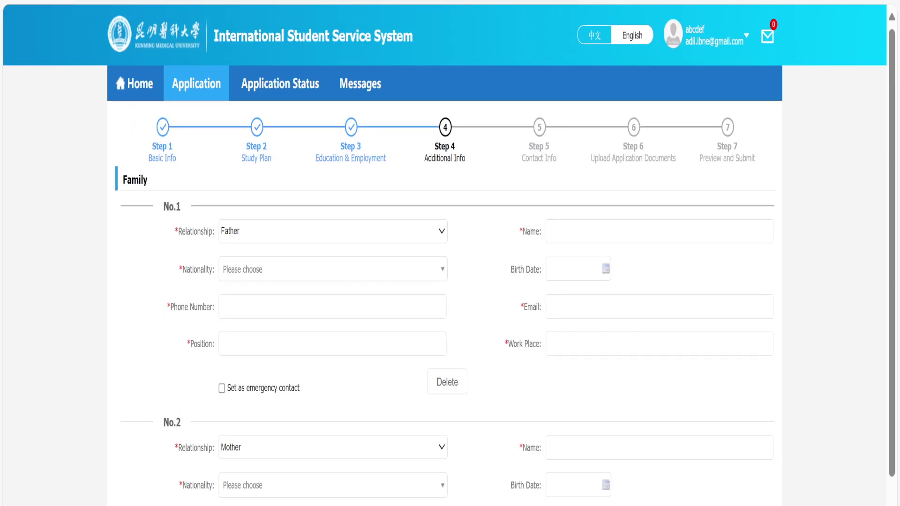
pyautogui.scroll(-4, 378, 462)
pyautogui.scroll(2, 384, 367)
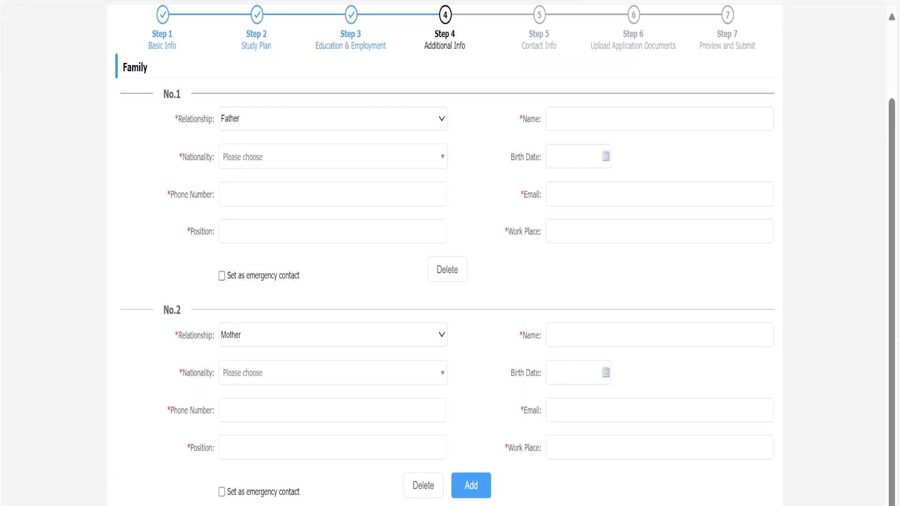
pyautogui.scroll(3, 382, 375)
pyautogui.click(548, 231)
pyautogui.write('AXCD')
pyautogui.click(467, 255)
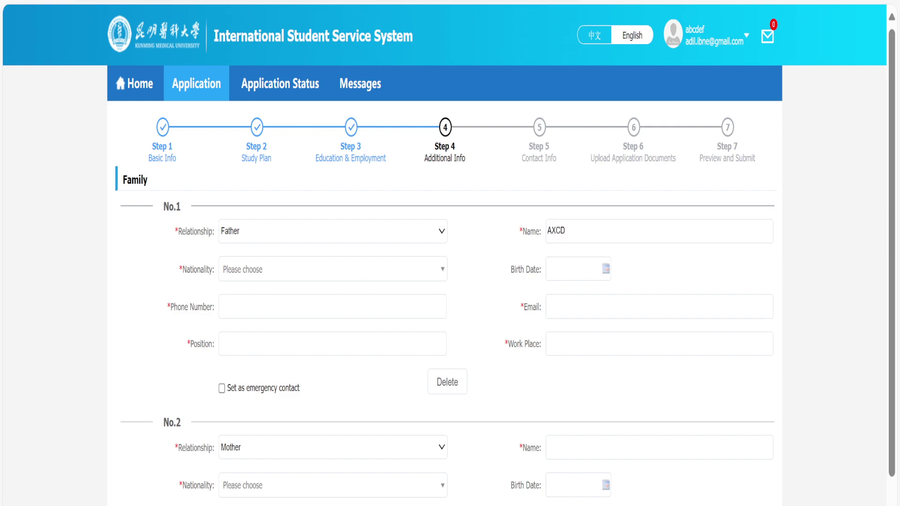
pyautogui.click(333, 269)
pyautogui.write('PAK')
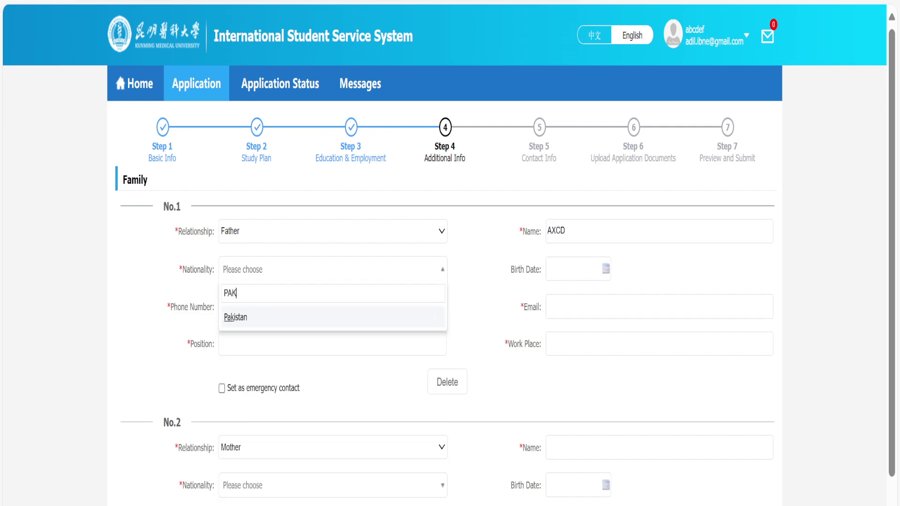
pyautogui.press('Return')
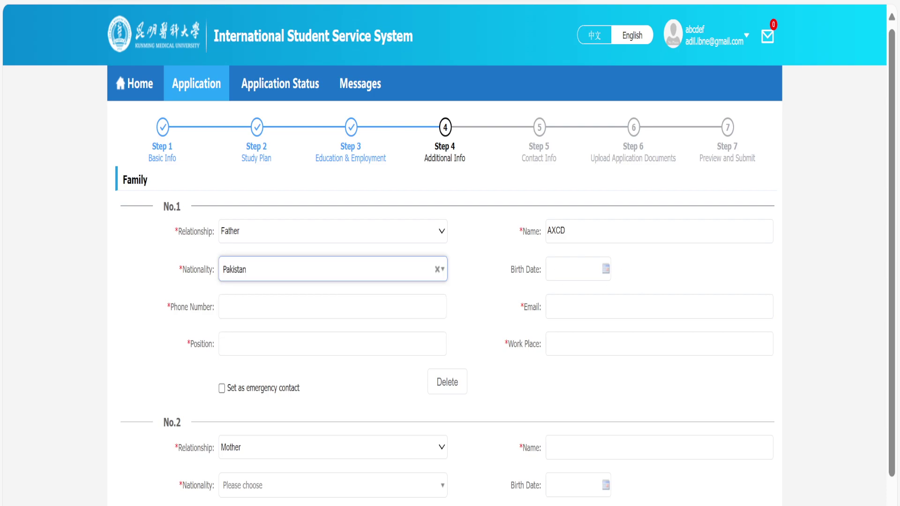
# Enter the father's phone number, position Doctor, work place pakistan and email address.
pyautogui.click(333, 307)
pyautogui.write('1')
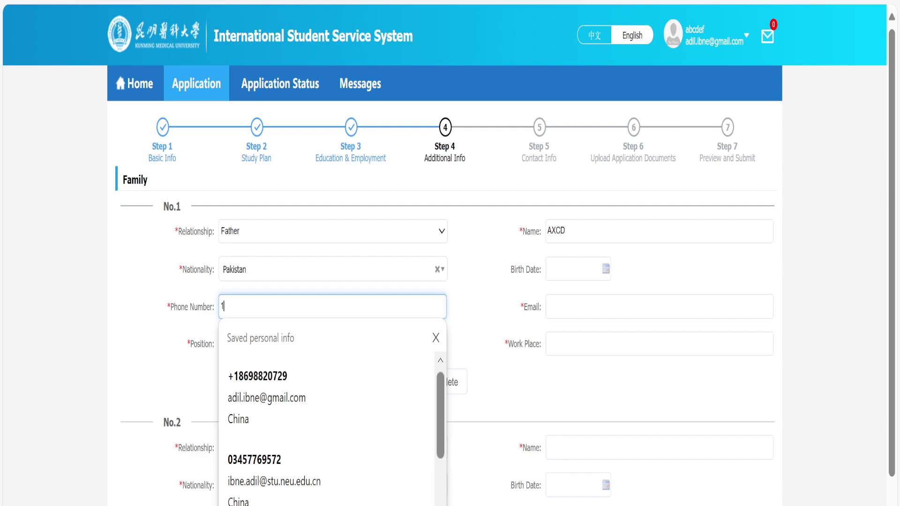
pyautogui.write('11111111111')
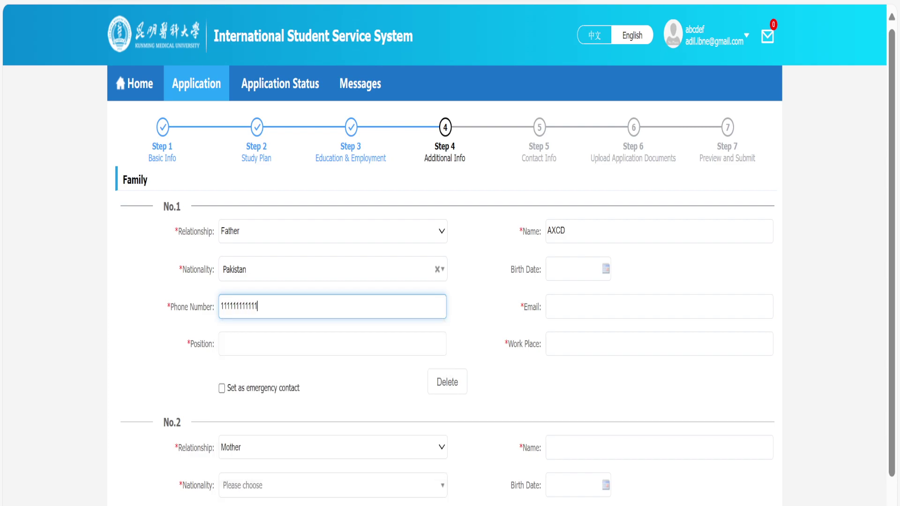
pyautogui.click(472, 314)
pyautogui.click(332, 343)
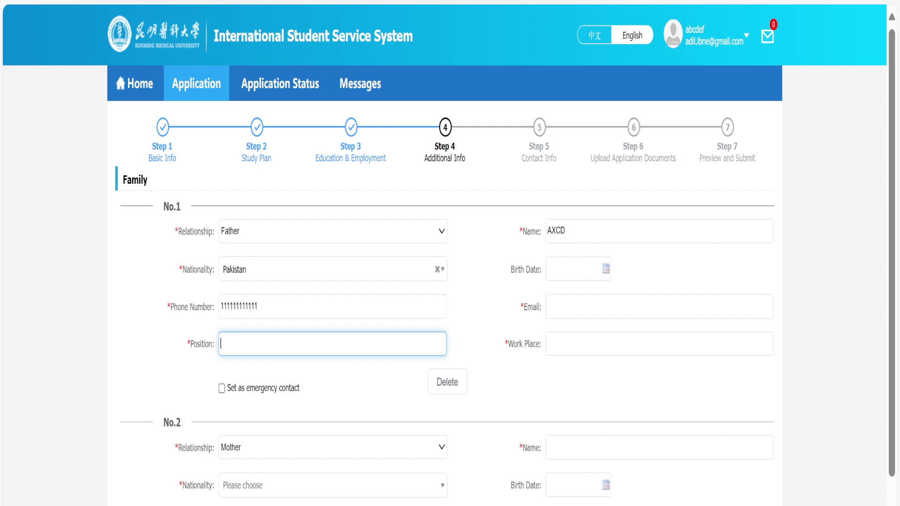
pyautogui.write('Doctor')
pyautogui.click(657, 344)
pyautogui.write('pakistan')
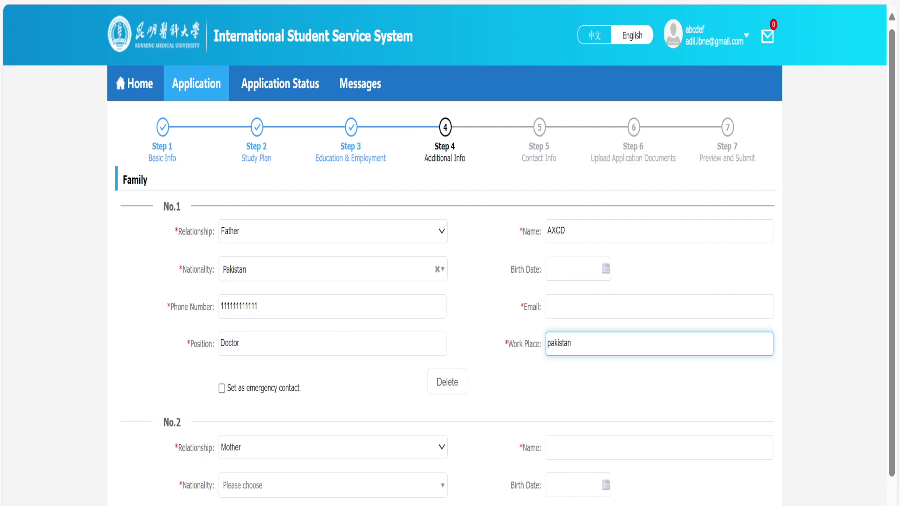
pyautogui.click(581, 307)
# Make family member No.2 a Brother, enter his name and choose Pakistan nationality.
pyautogui.click(598, 389)
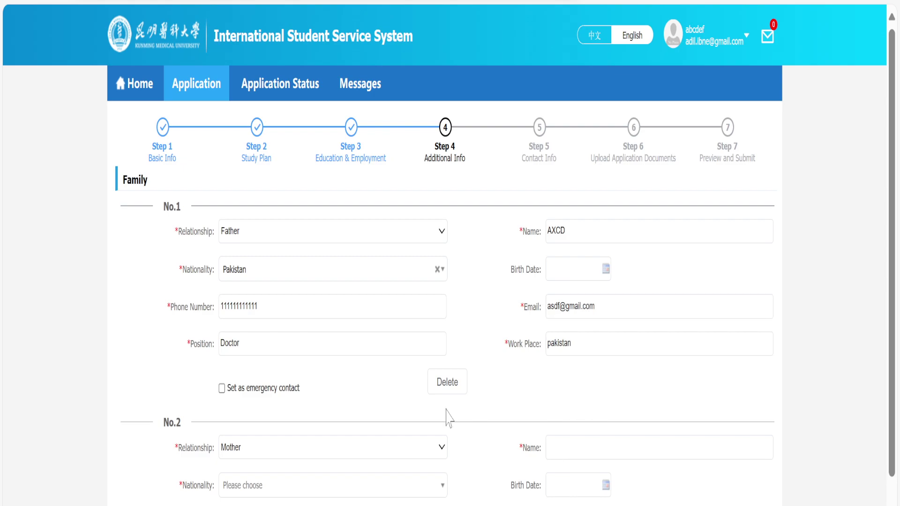
pyautogui.scroll(-3, 351, 415)
pyautogui.click(425, 342)
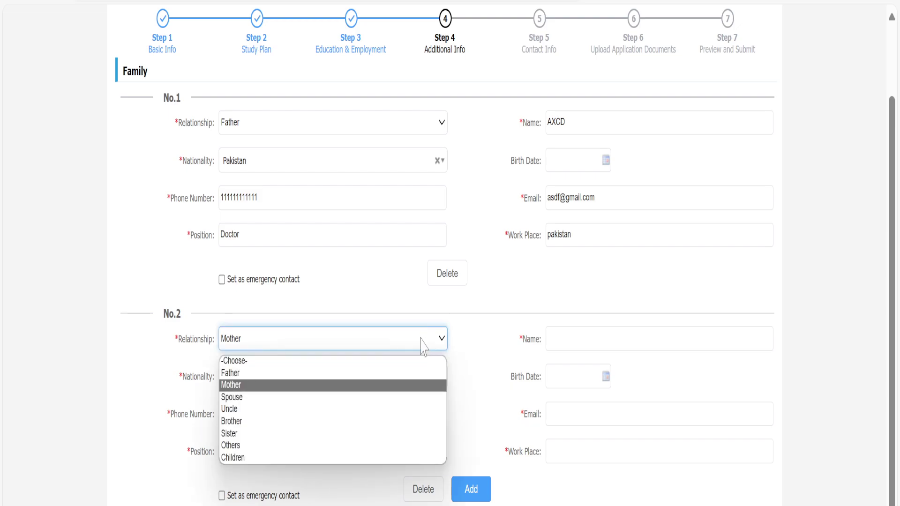
pyautogui.click(398, 420)
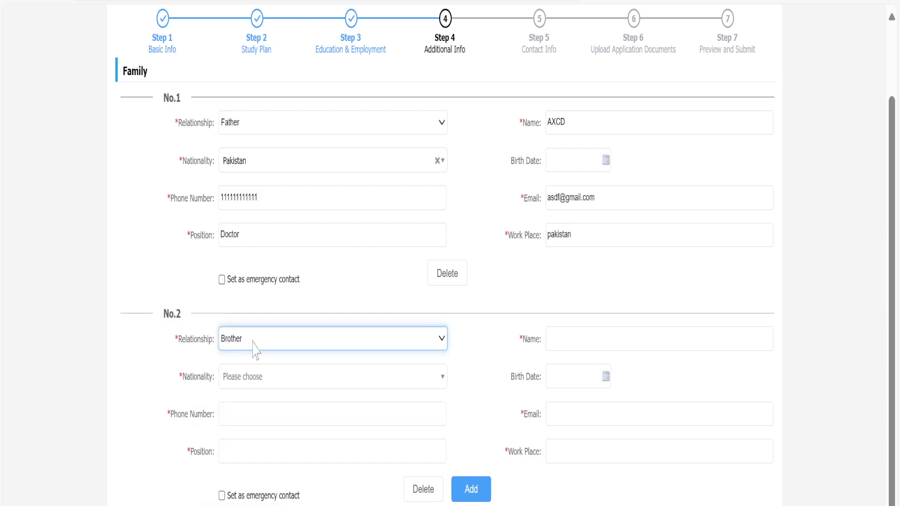
pyautogui.click(572, 339)
pyautogui.write('qwertt')
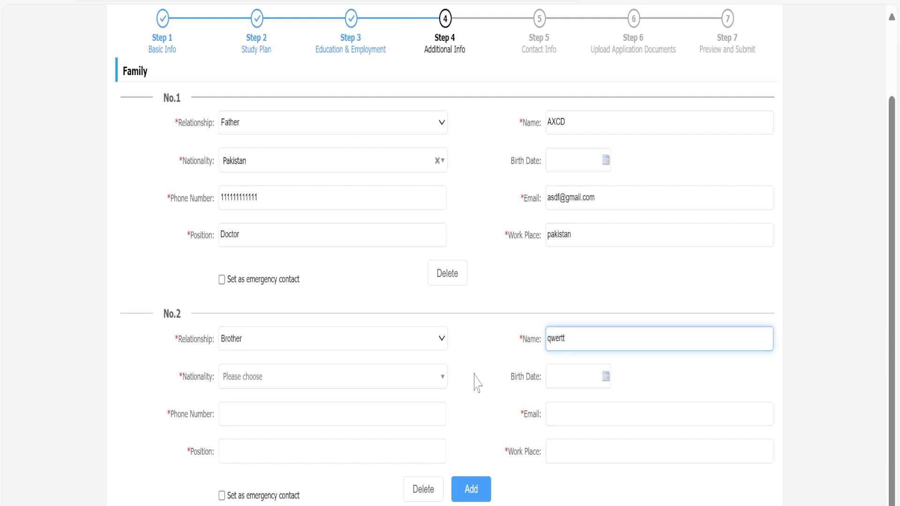
pyautogui.click(474, 375)
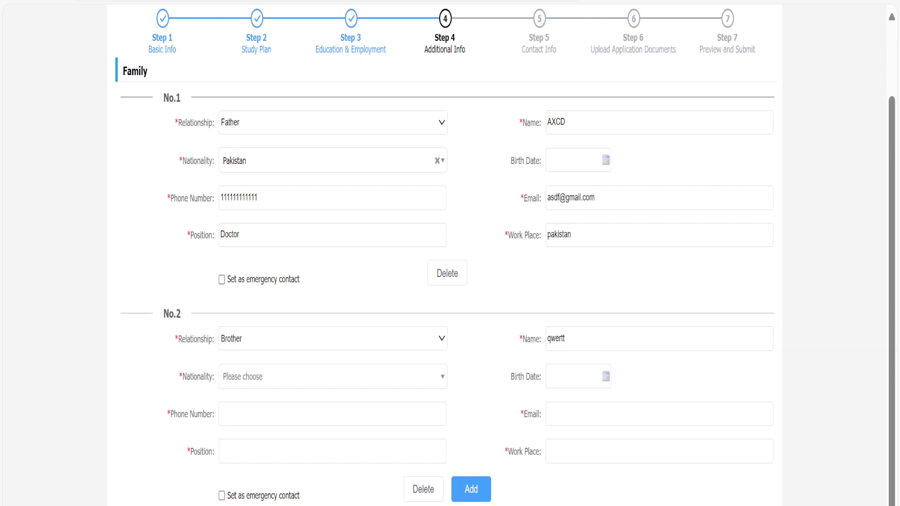
pyautogui.click(333, 376)
pyautogui.write('pak')
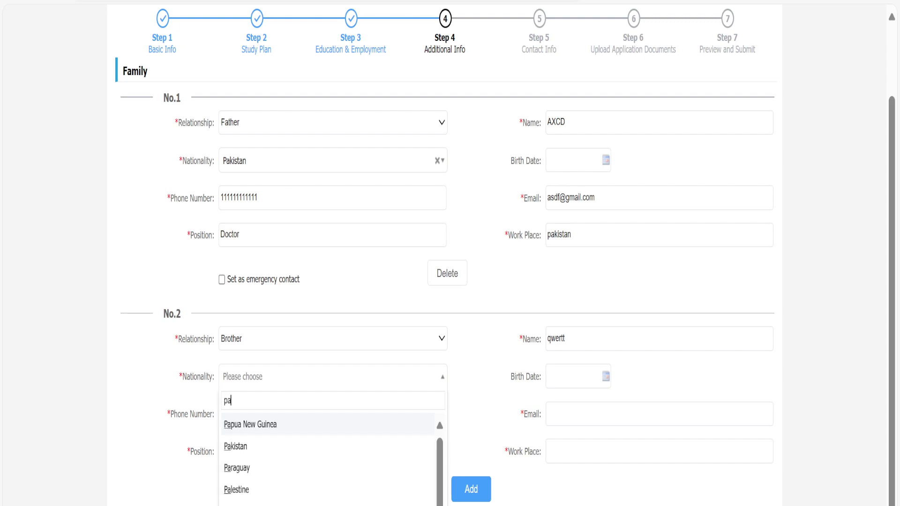
pyautogui.click(425, 424)
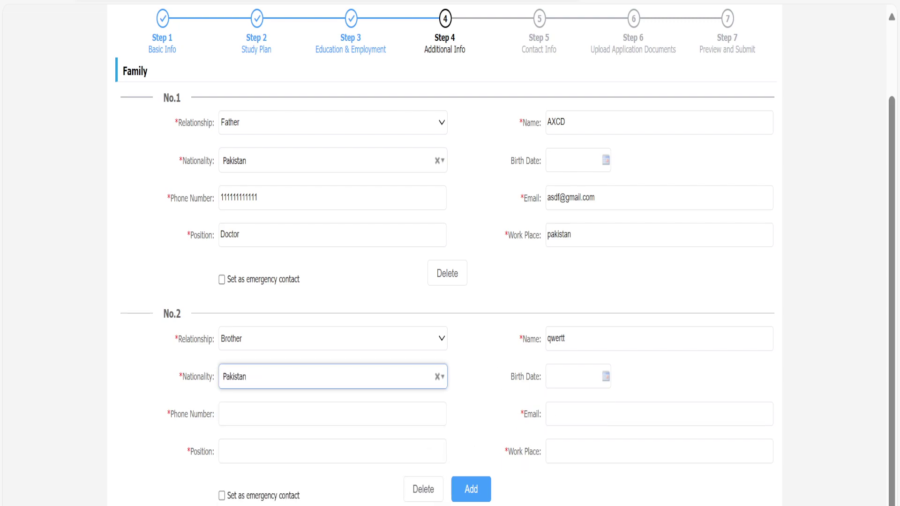
# Enter the brother's phone number, email address, position nil and work place pakistan.
pyautogui.click(333, 414)
pyautogui.write('22')
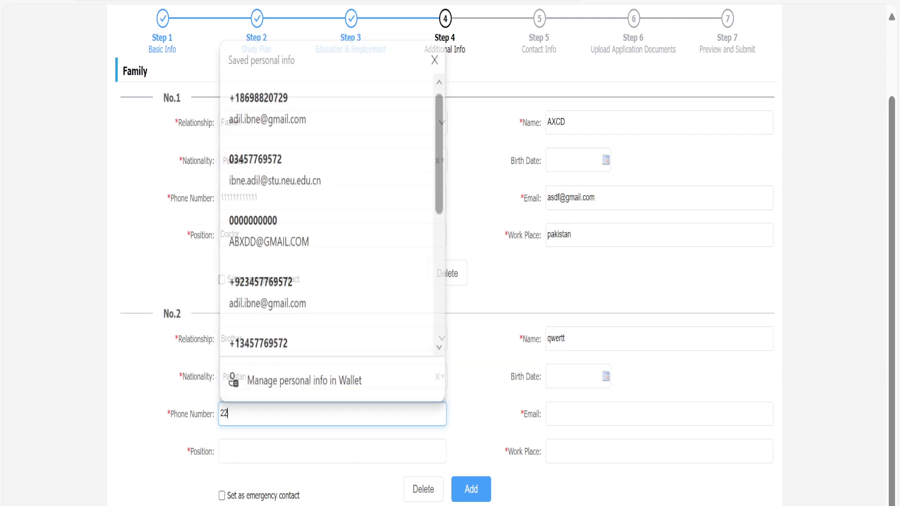
pyautogui.write('2222222222')
pyautogui.click(484, 427)
pyautogui.click(557, 417)
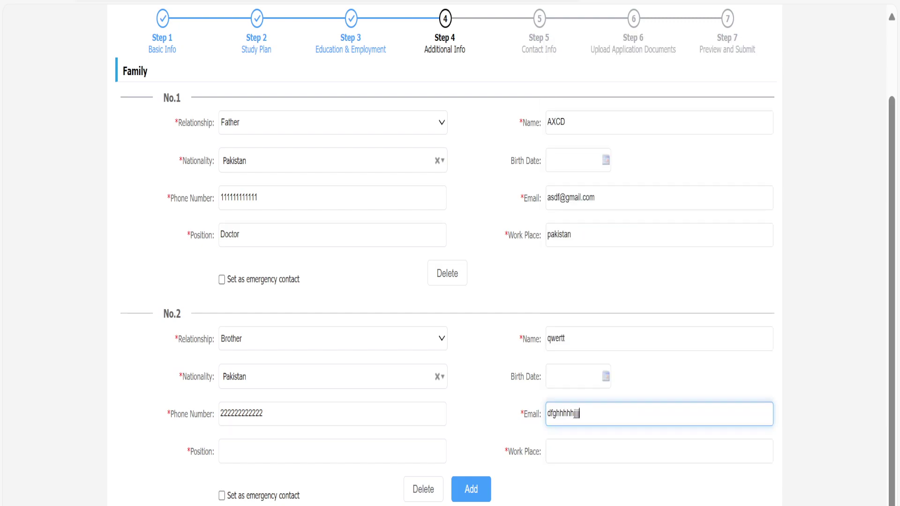
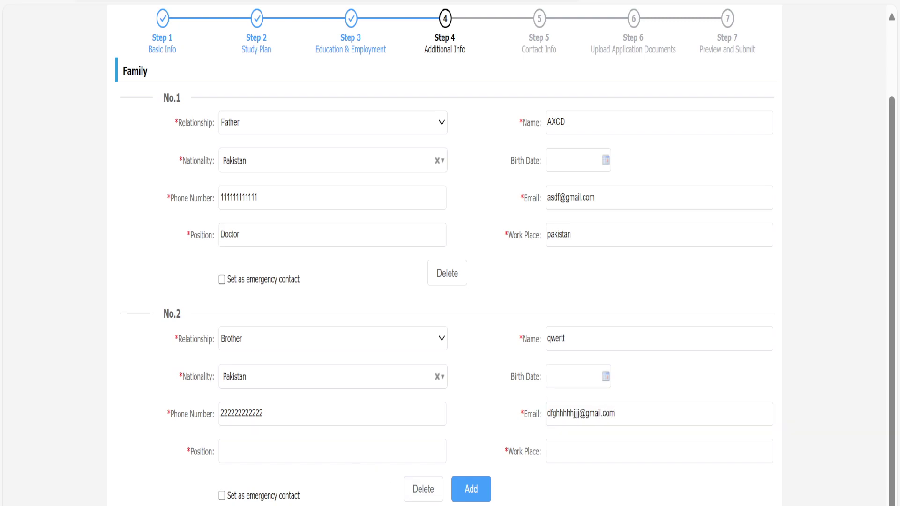
pyautogui.click(332, 451)
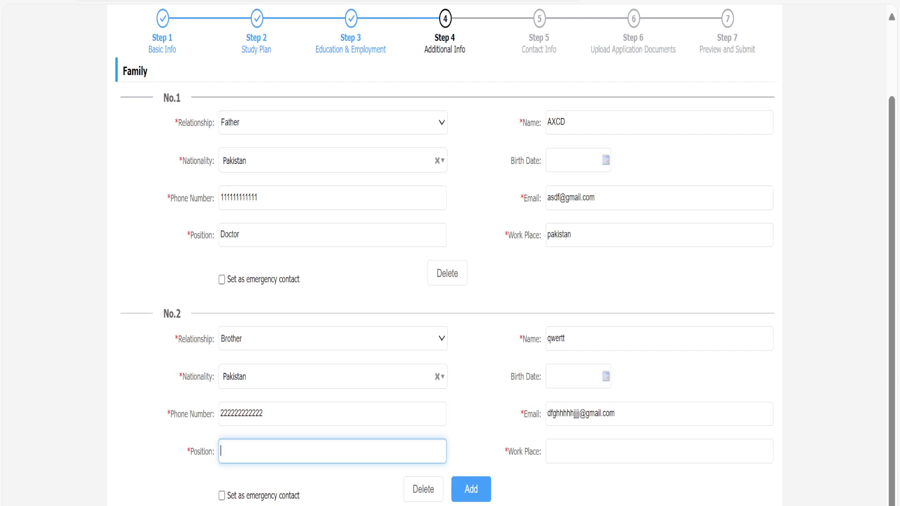
pyautogui.write('nil')
pyautogui.click(659, 451)
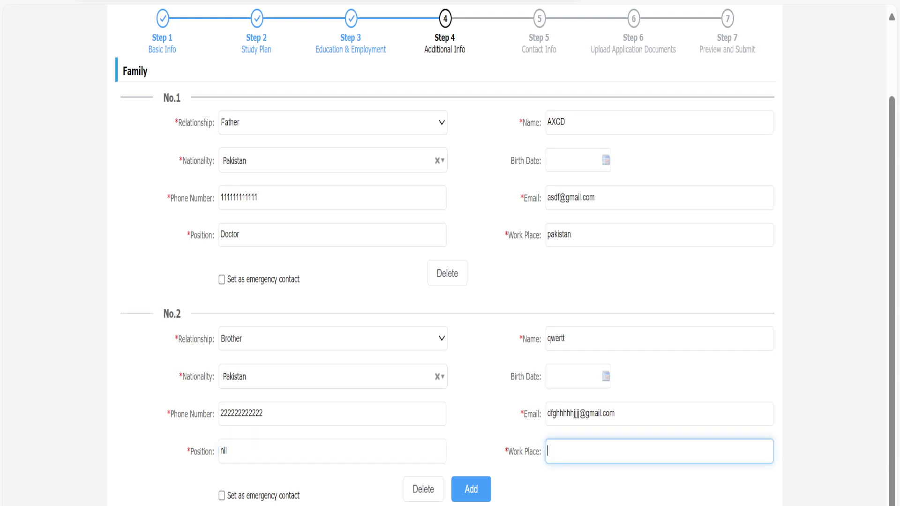
pyautogui.write('pakistan')
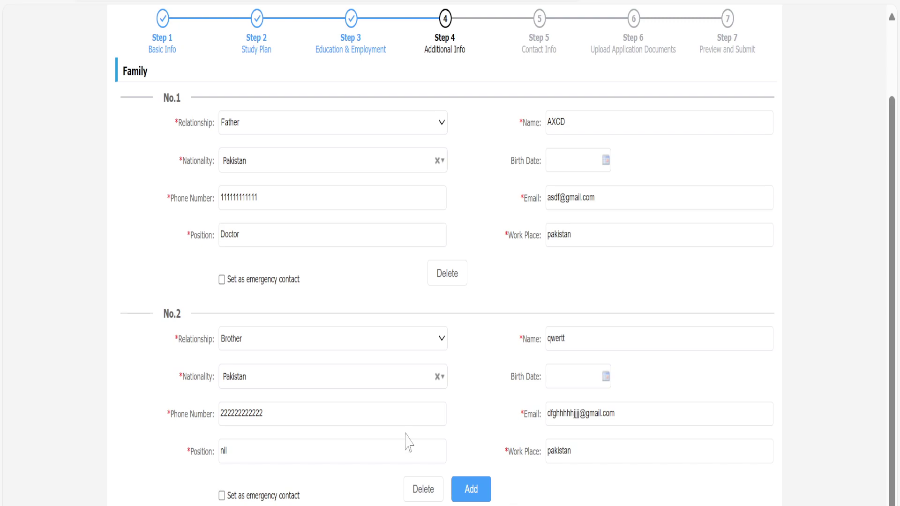
# Select No for Criminal Record, then review the Financial Supporter fields further down.
pyautogui.scroll(-5, 406, 442)
pyautogui.scroll(7, 442, 240)
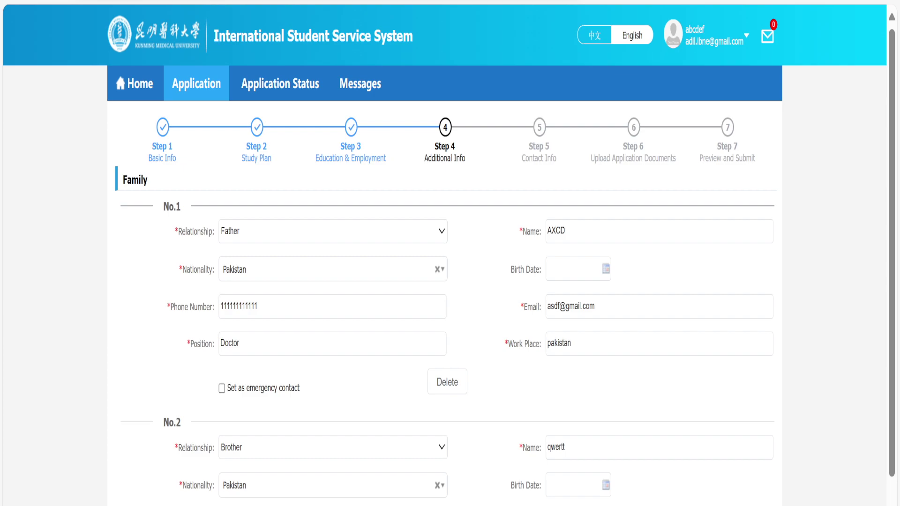
pyautogui.scroll(-5, 155, 483)
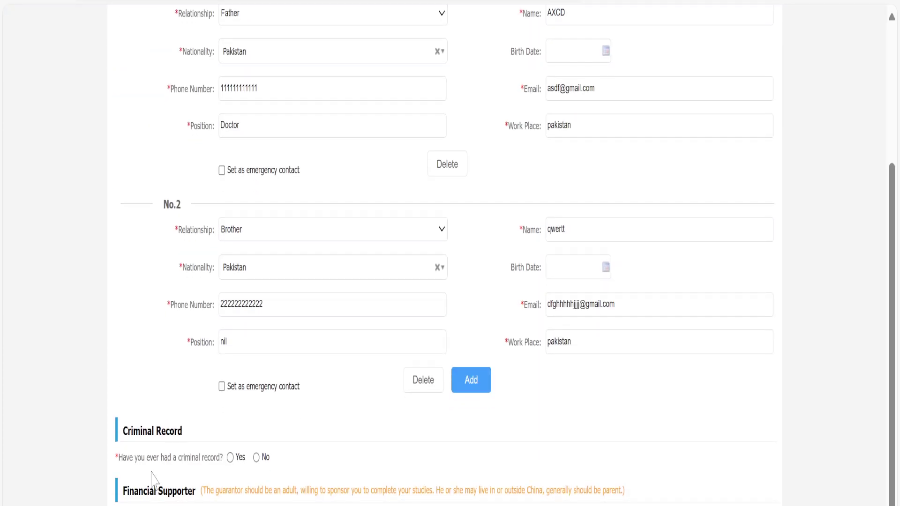
pyautogui.click(257, 458)
pyautogui.scroll(-1, 331, 492)
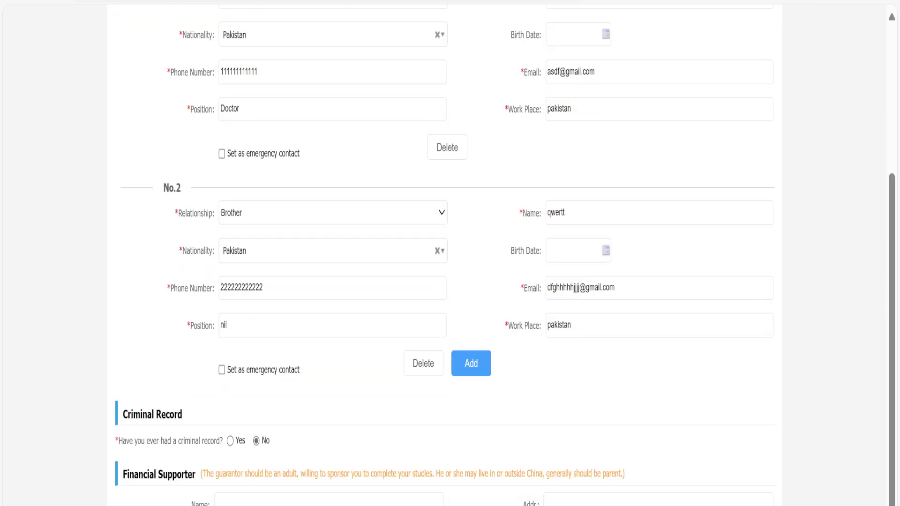
pyautogui.scroll(-2, 332, 422)
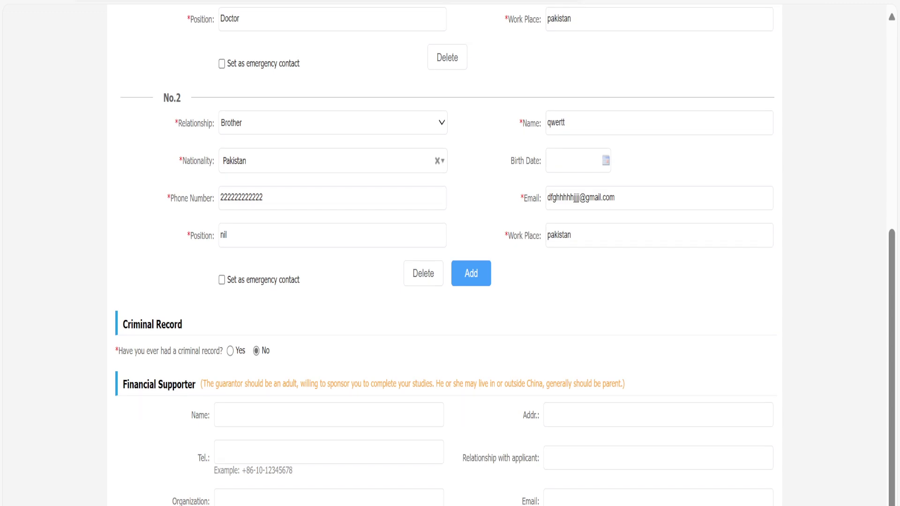
pyautogui.scroll(5, 450, 253)
pyautogui.scroll(-5, 449, 253)
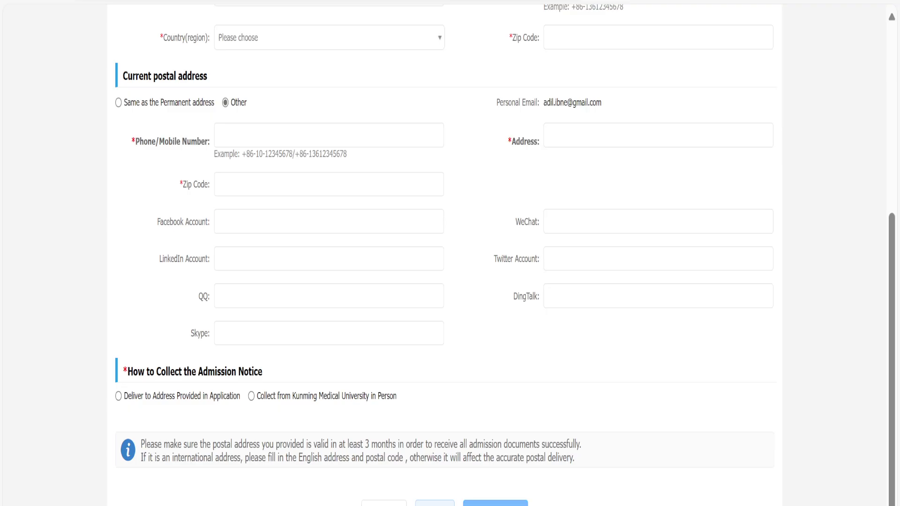
# Fill in the permanent street address, phone number and City/Province kpk.
pyautogui.scroll(6, 547, 469)
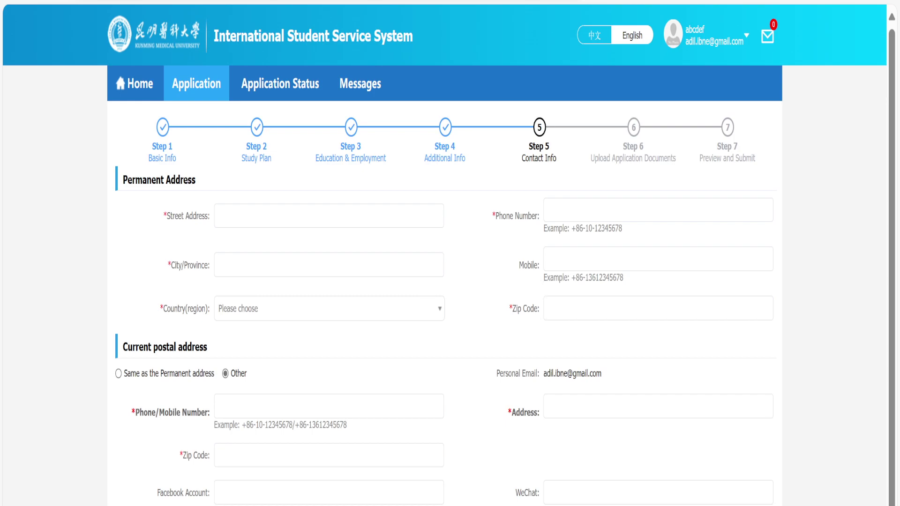
pyautogui.click(331, 216)
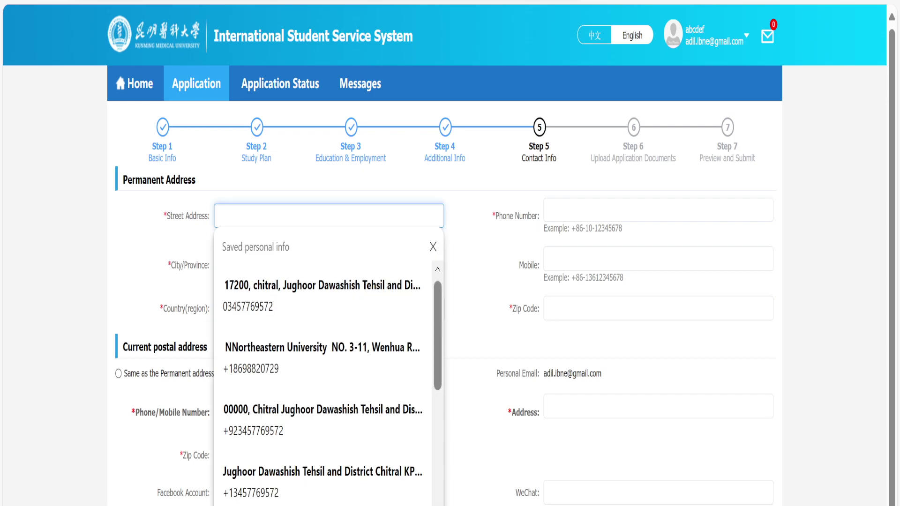
pyautogui.write('aaa')
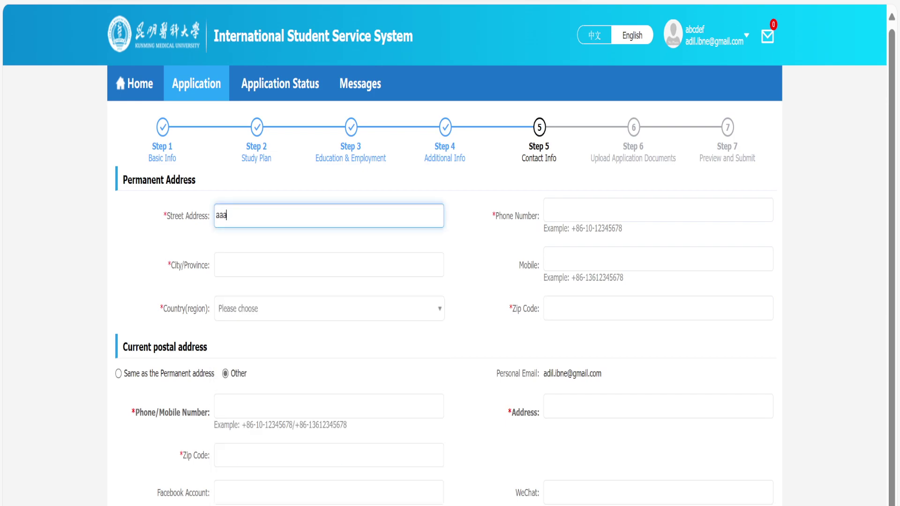
pyautogui.write('aaaaaaaaaaaaaaaaaaaaaa')
pyautogui.press('Tab')
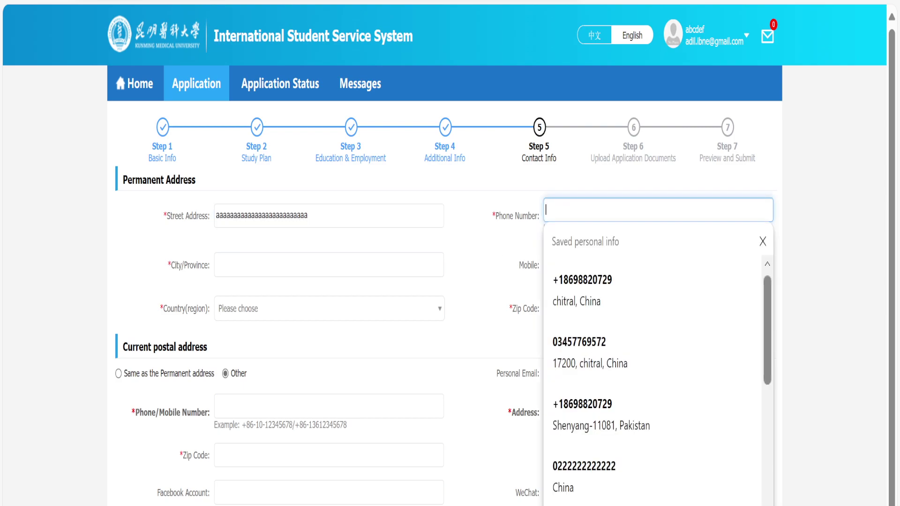
pyautogui.write('111111111111111')
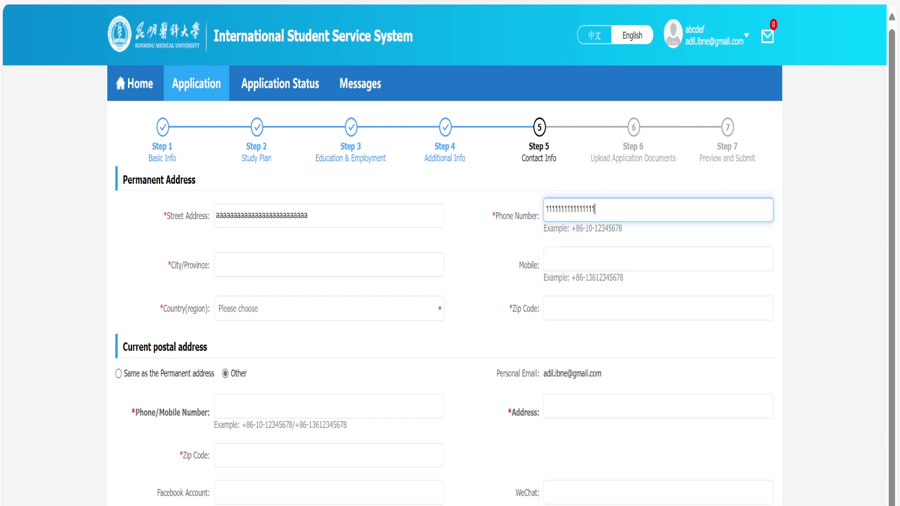
pyautogui.press('Tab')
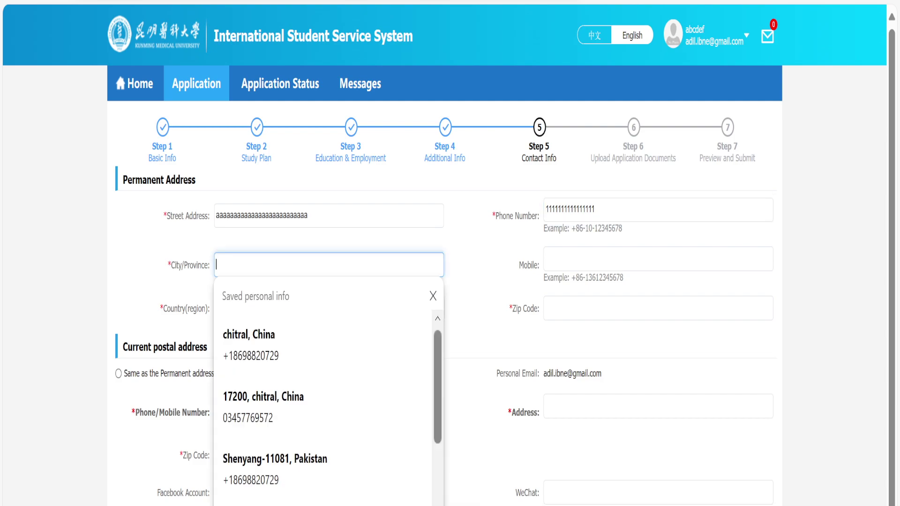
pyautogui.write('kpk')
pyautogui.click(514, 268)
# Choose Pakistan as the permanent country and enter the zip code.
pyautogui.click(328, 308)
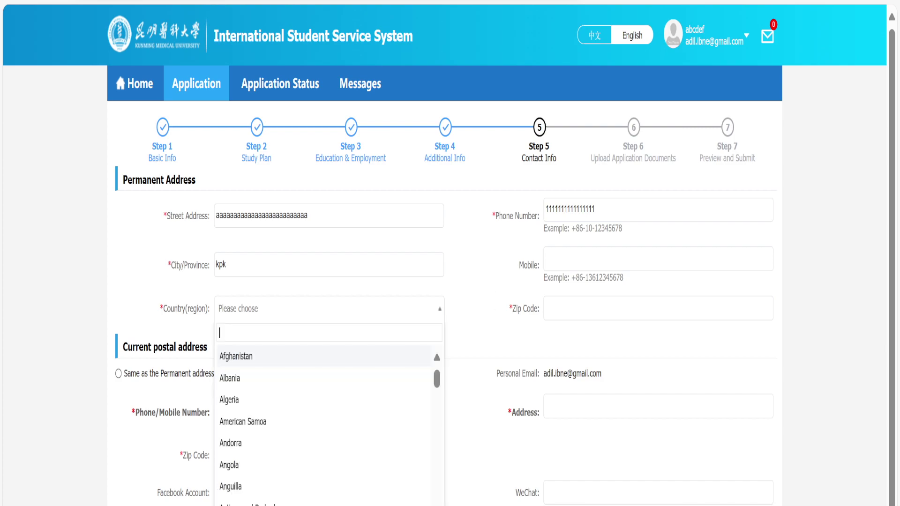
pyautogui.write('pak')
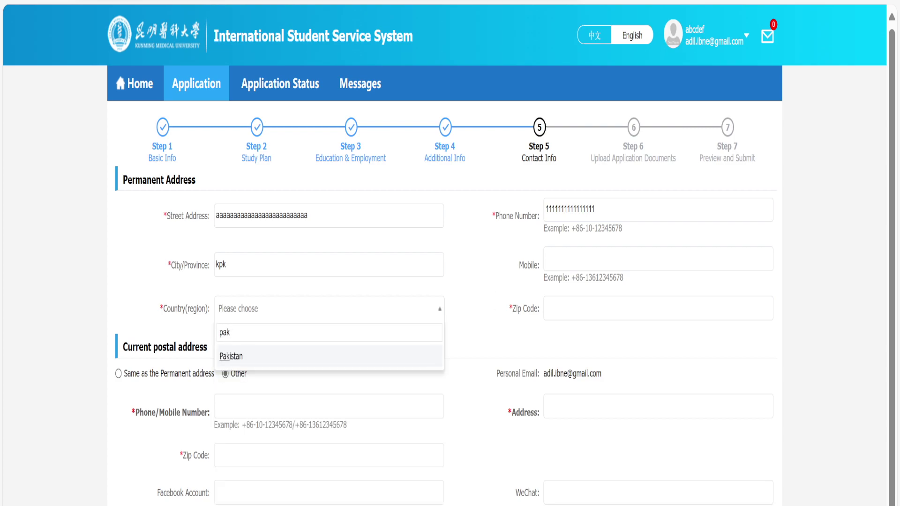
pyautogui.click(297, 358)
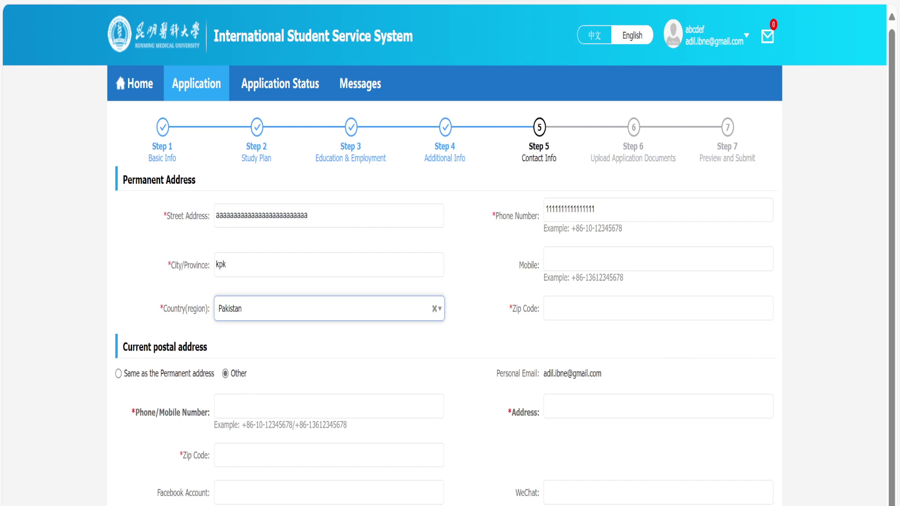
pyautogui.click(656, 308)
pyautogui.write('17200')
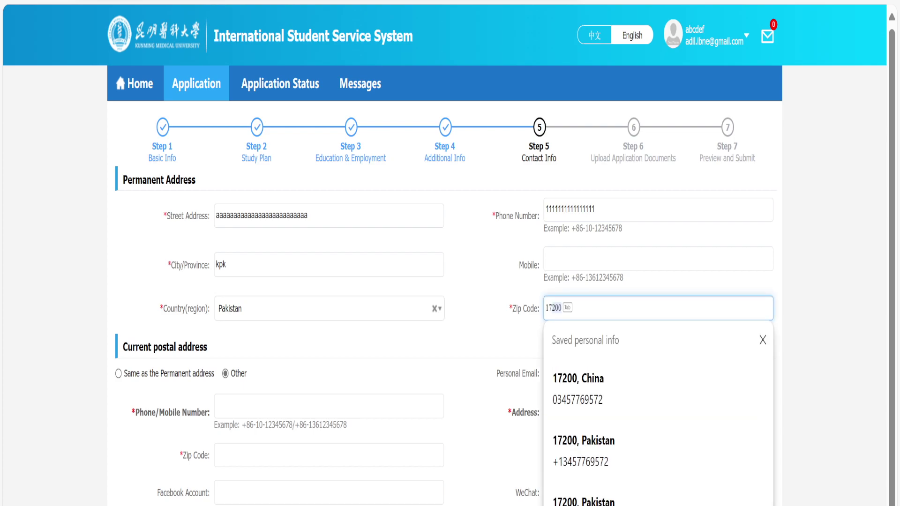
pyautogui.click(416, 372)
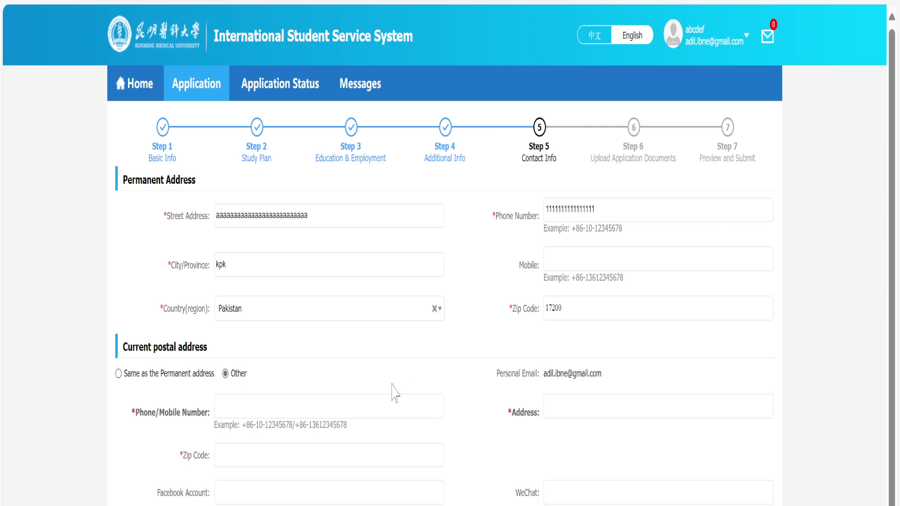
# Mark the postal address as the same as the permanent address.
pyautogui.scroll(-2, 398, 387)
pyautogui.scroll(2, 398, 388)
pyautogui.click(119, 373)
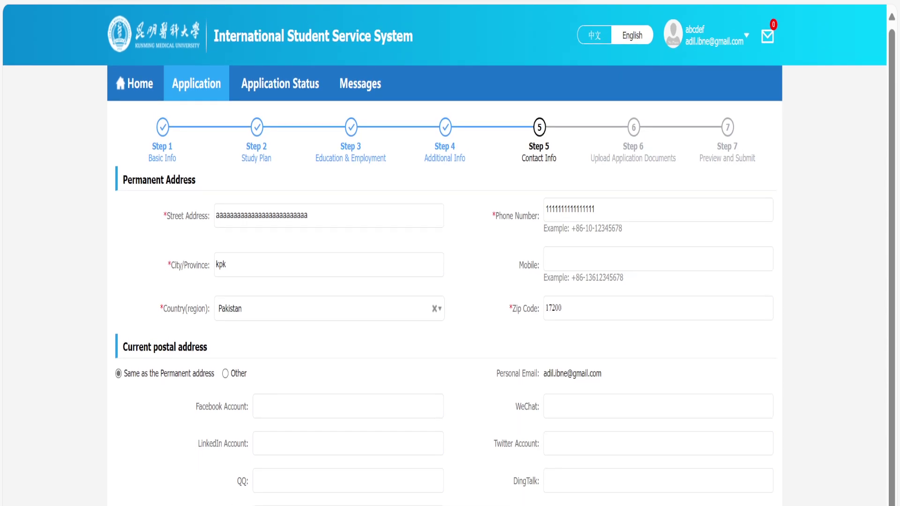
# Review the admission-notice receiver details, then save to continue to Upload Documents.
pyautogui.scroll(-2, 450, 253)
pyautogui.scroll(-1, 193, 497)
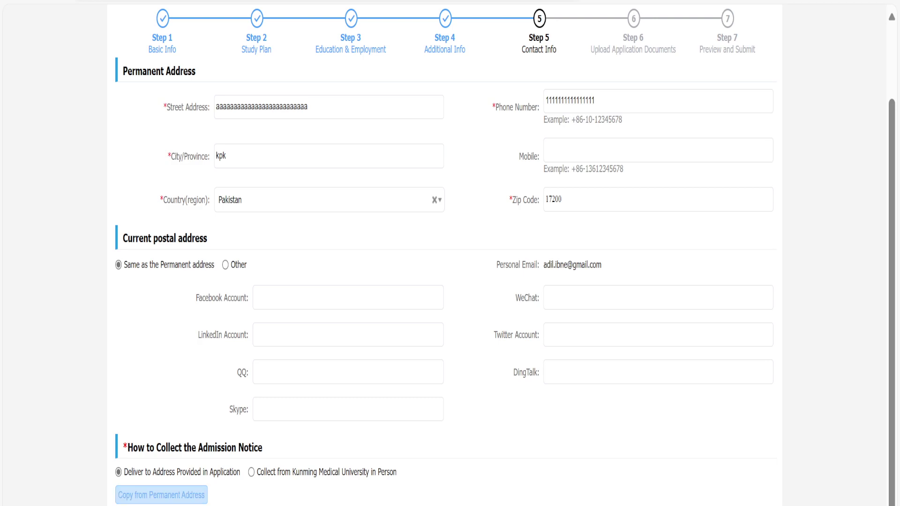
pyautogui.click(281, 156)
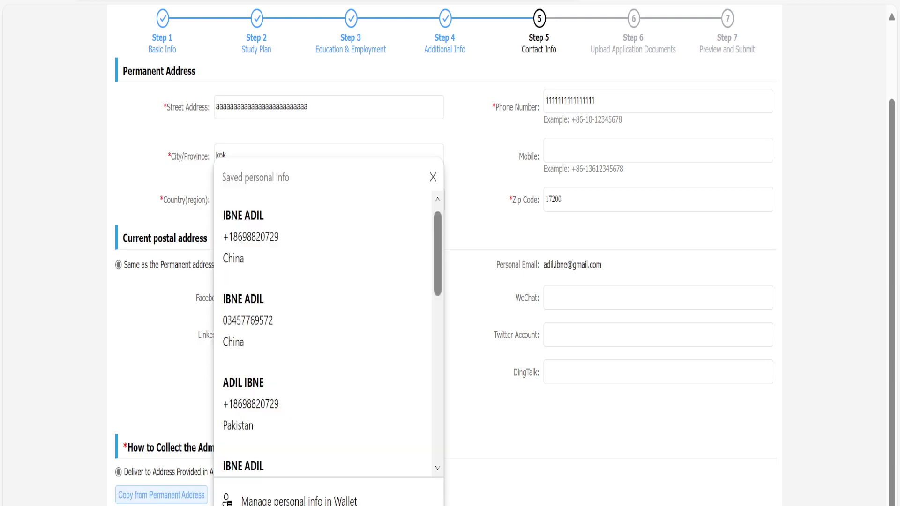
pyautogui.press('Escape')
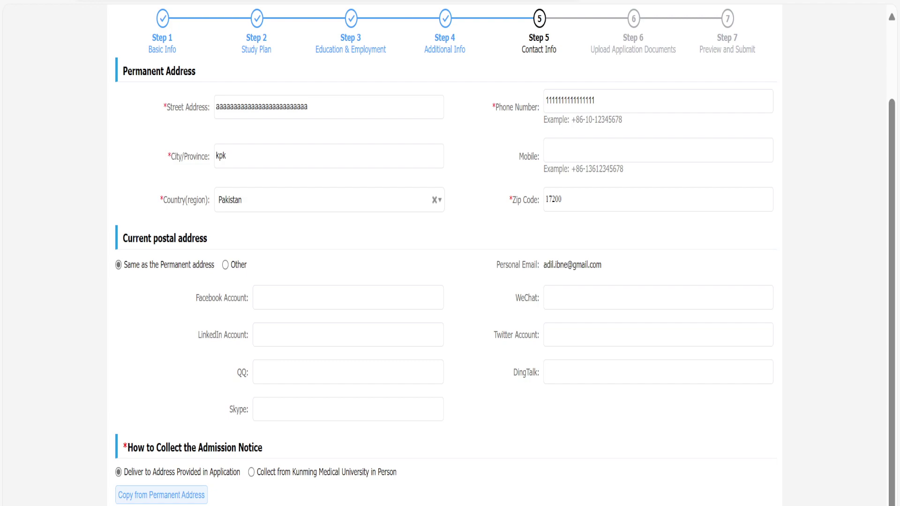
pyautogui.click(657, 150)
pyautogui.scroll(-3, 656, 399)
pyautogui.press('Escape')
pyautogui.scroll(-5, 450, 253)
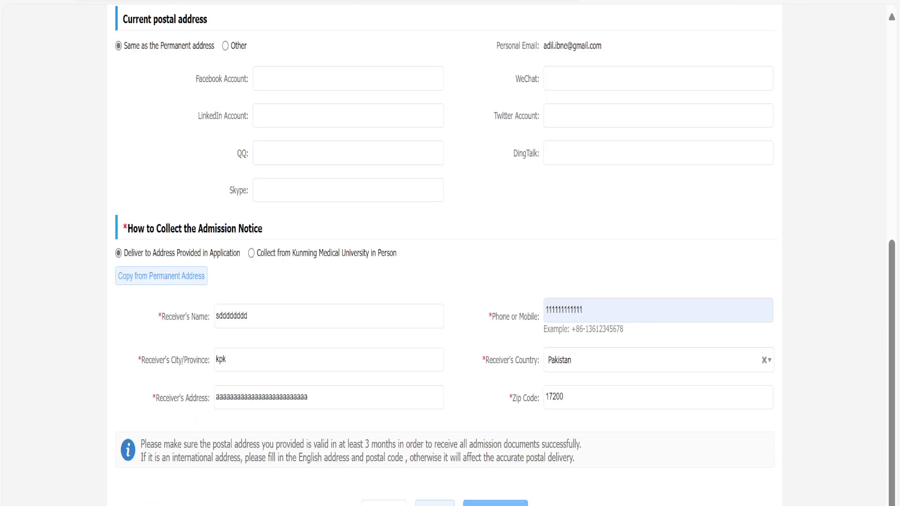
pyautogui.click(495, 503)
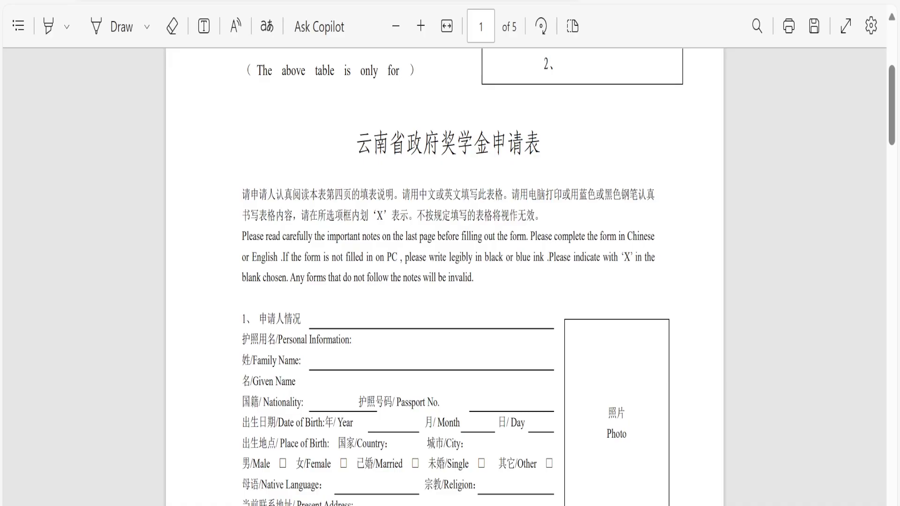
pyautogui.scroll(-1, 539, 421)
pyautogui.scroll(-8, 537, 419)
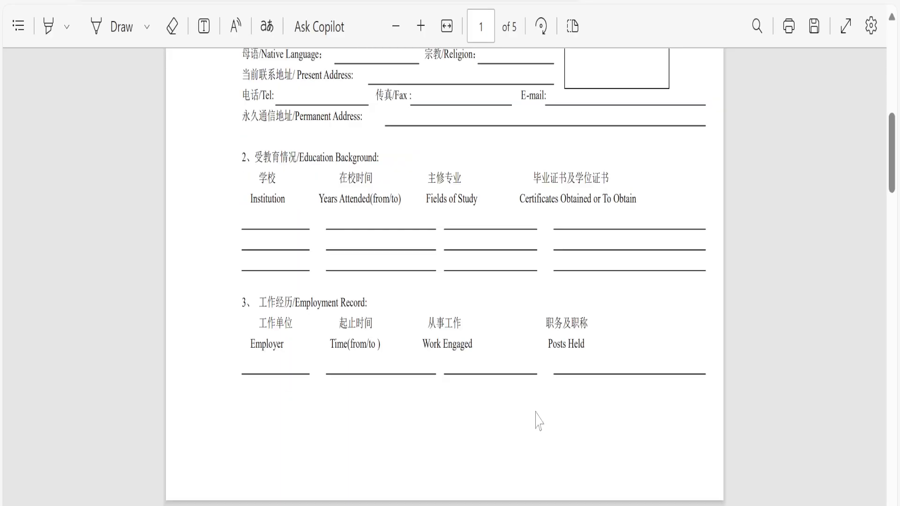
pyautogui.scroll(9, 536, 418)
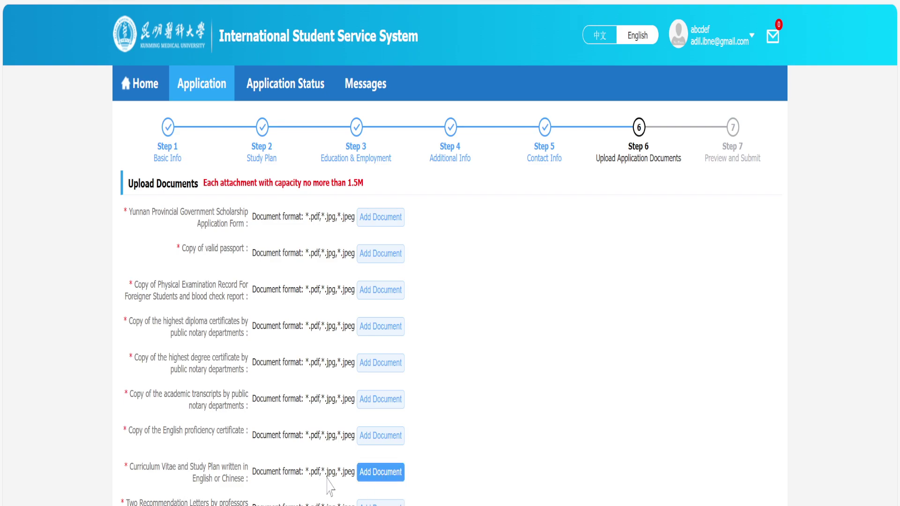
pyautogui.click(380, 472)
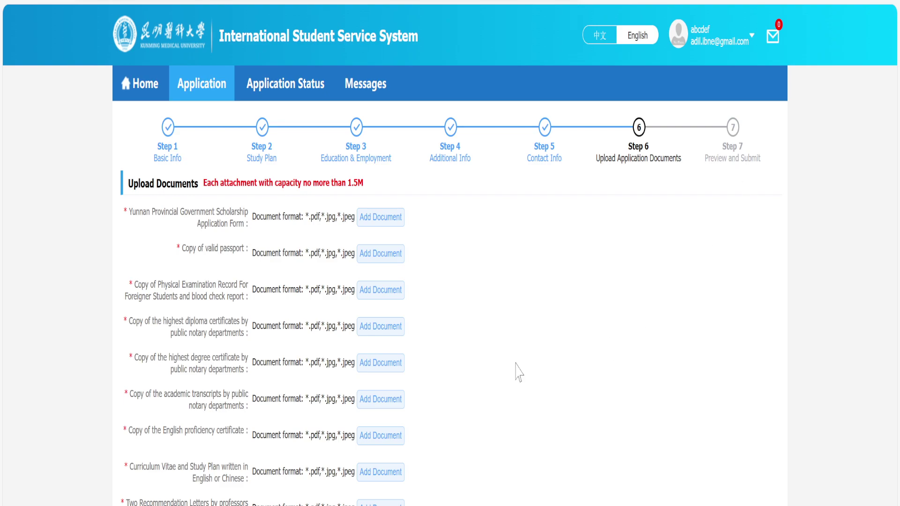
pyautogui.click(380, 435)
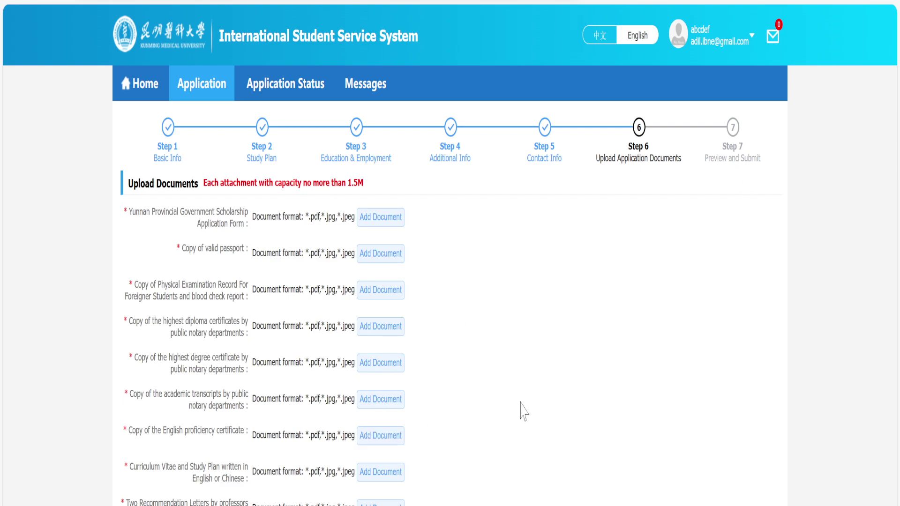